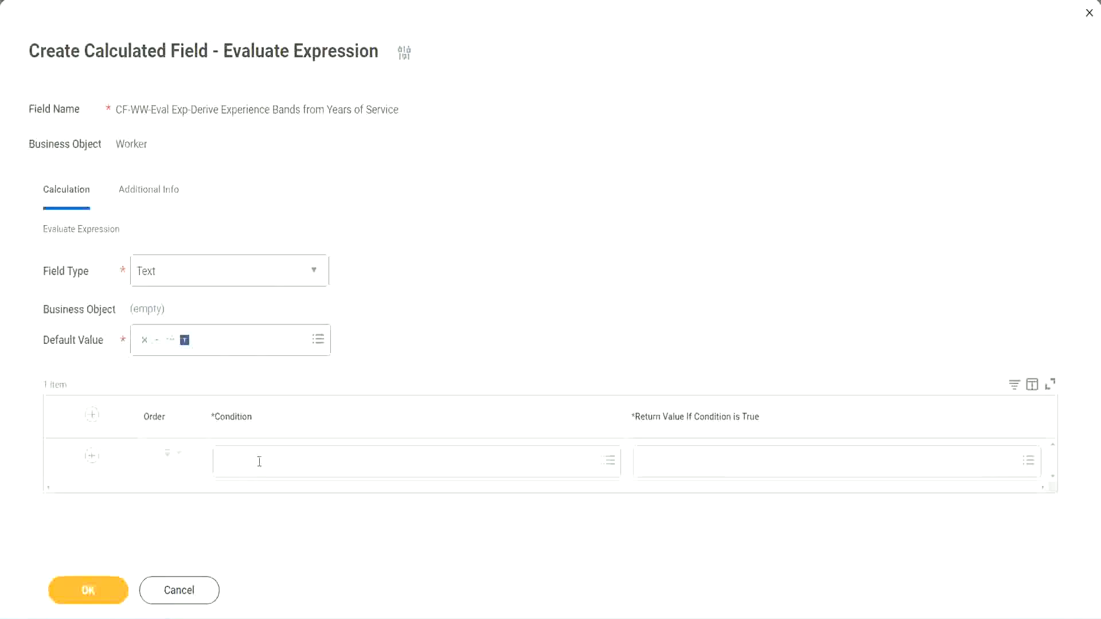
- Set the first row's condition to CF-WW-TF-Length of Service between 0 and 7 years, copied from the notes
click(259, 463)
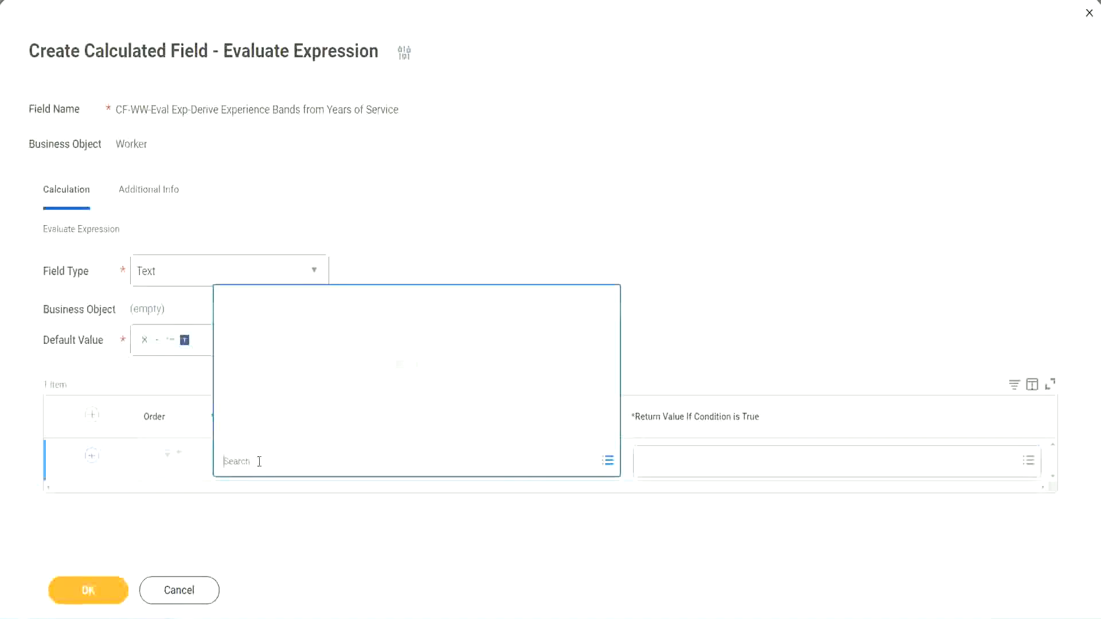
click(423, 261)
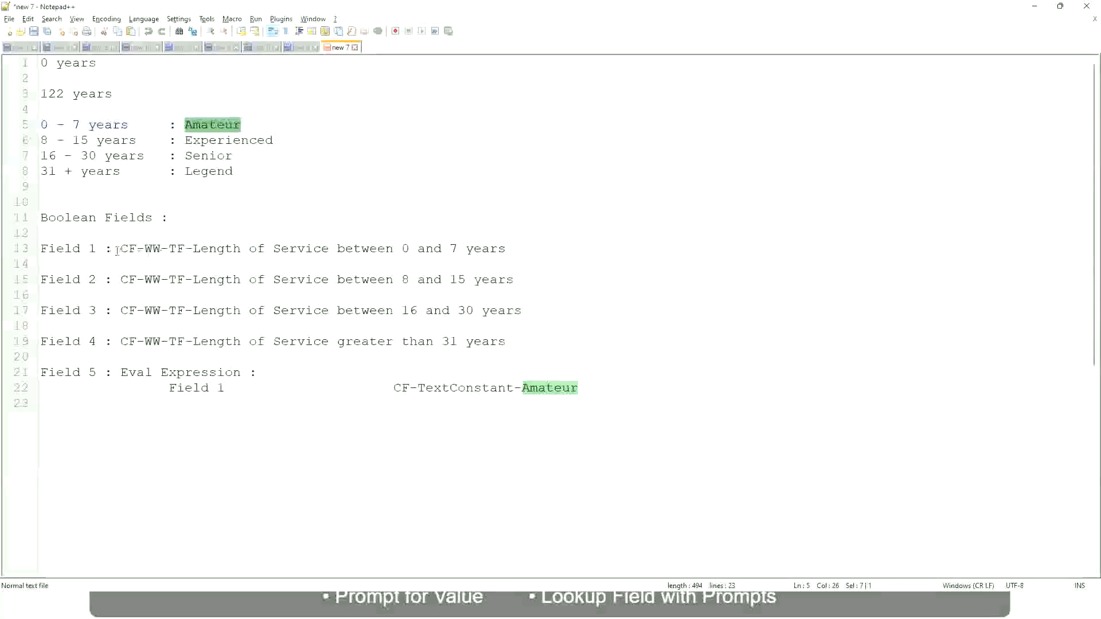
drag(122, 249, 507, 253)
key(ctrl+c)
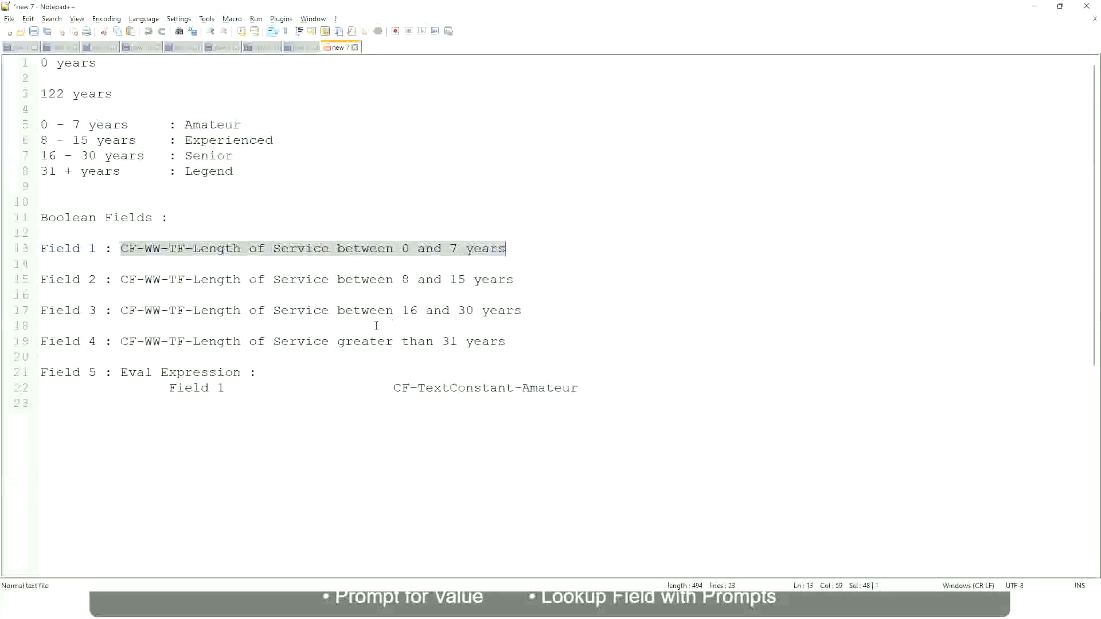
key(alt+Tab)
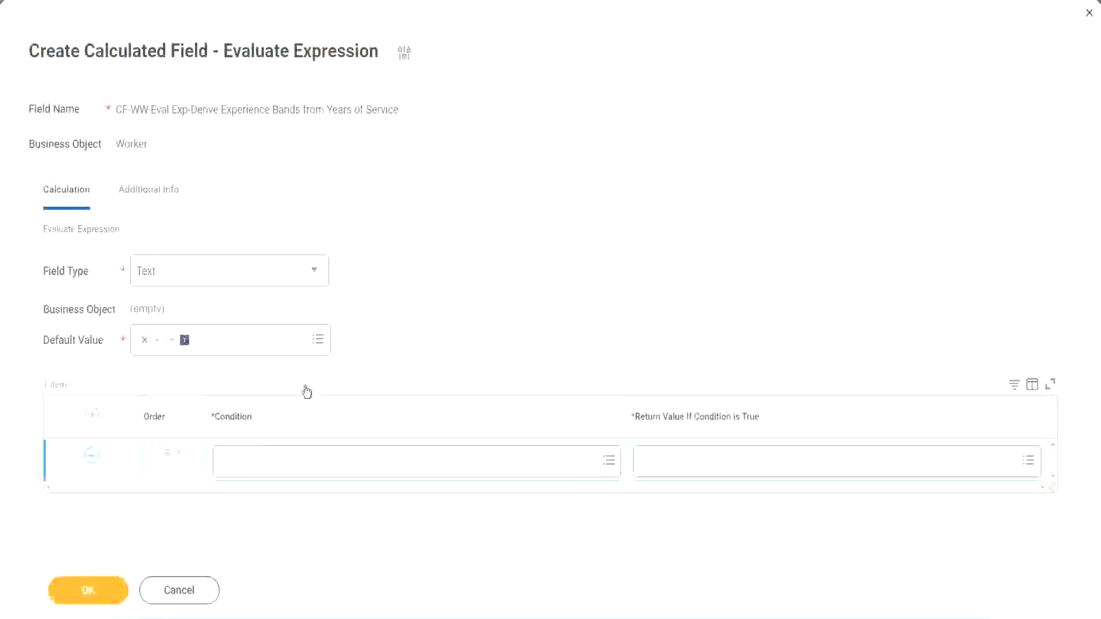
click(280, 466)
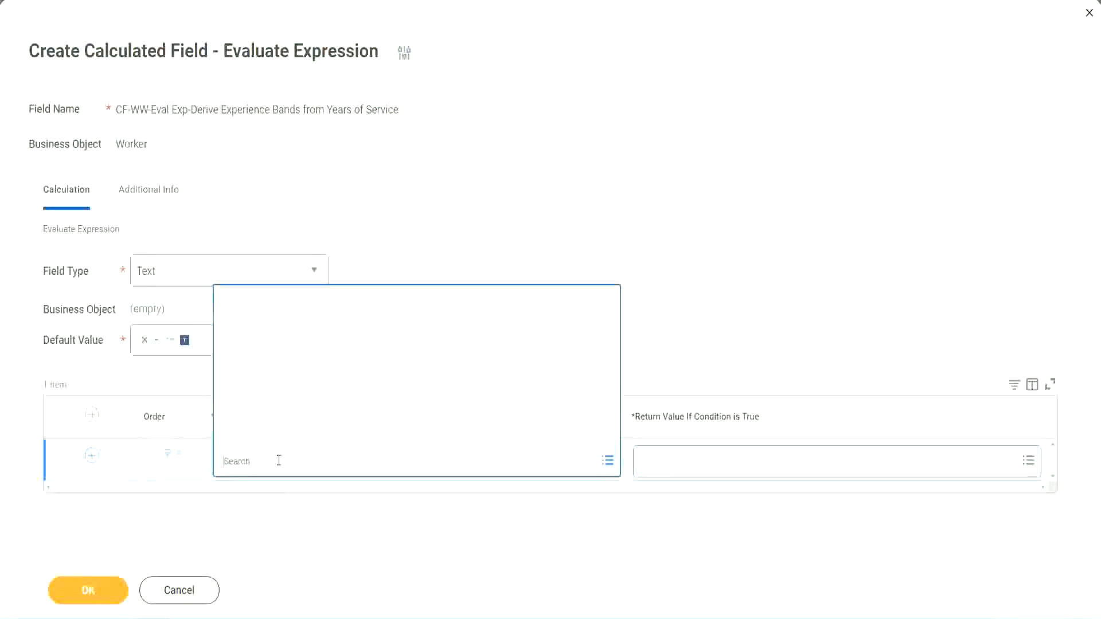
key(ctrl+v)
key(Return)
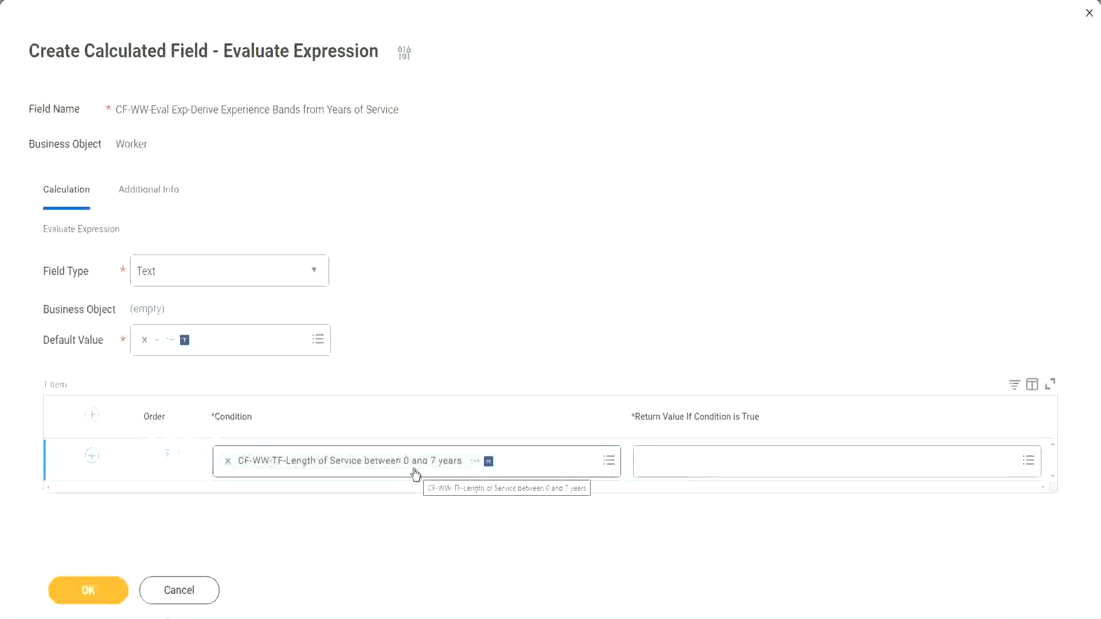
- Try searching the first row's return value prompt for Amaterue
click(714, 465)
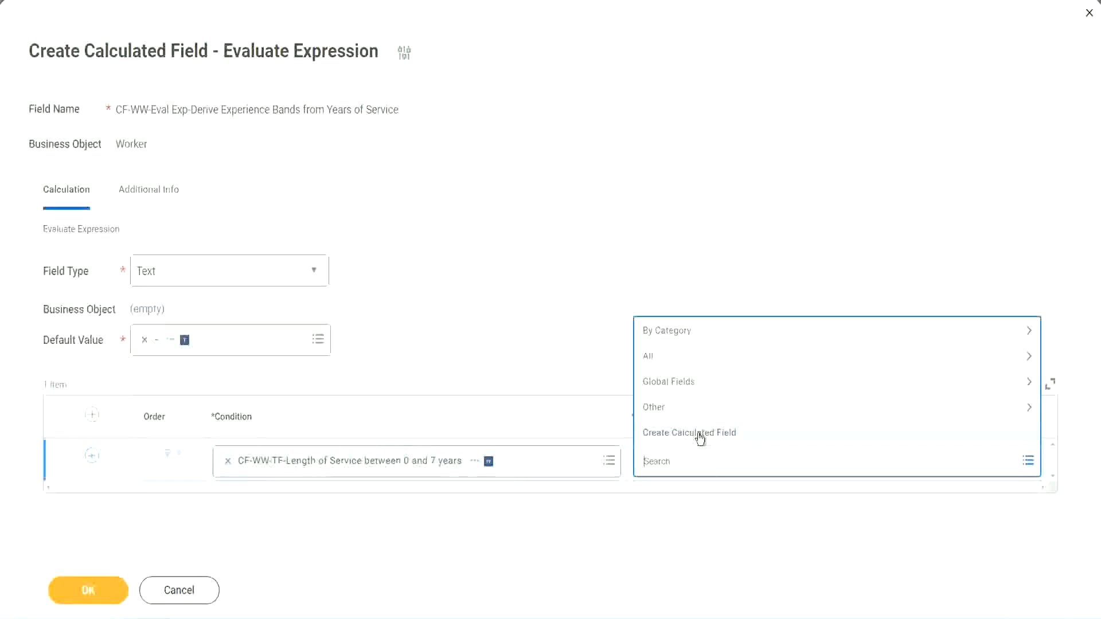
click(638, 286)
click(664, 467)
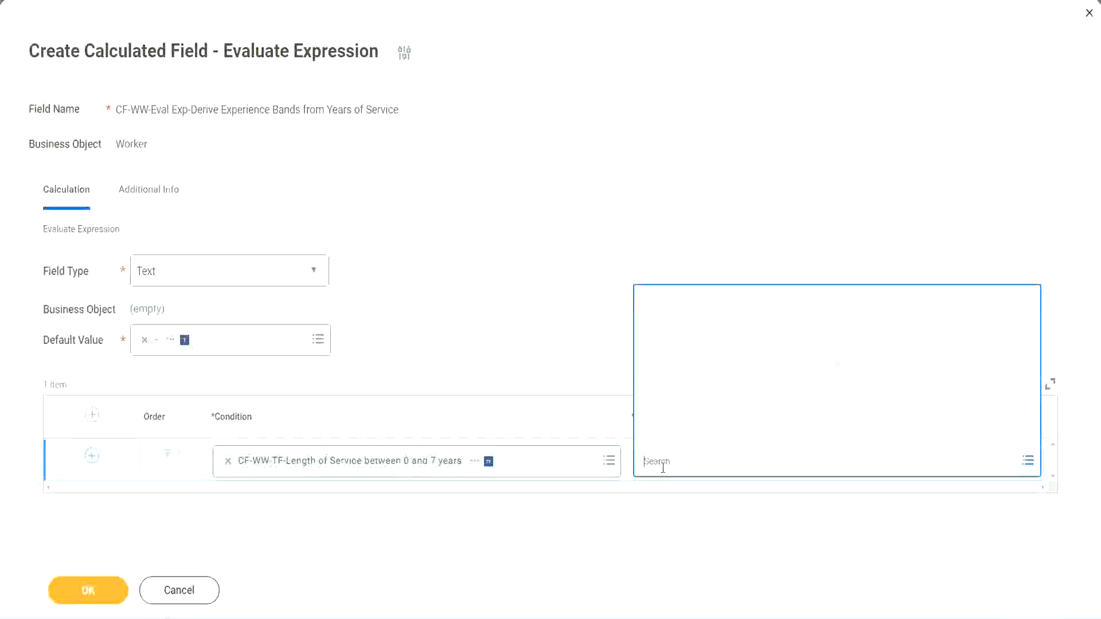
text(Amaterue)
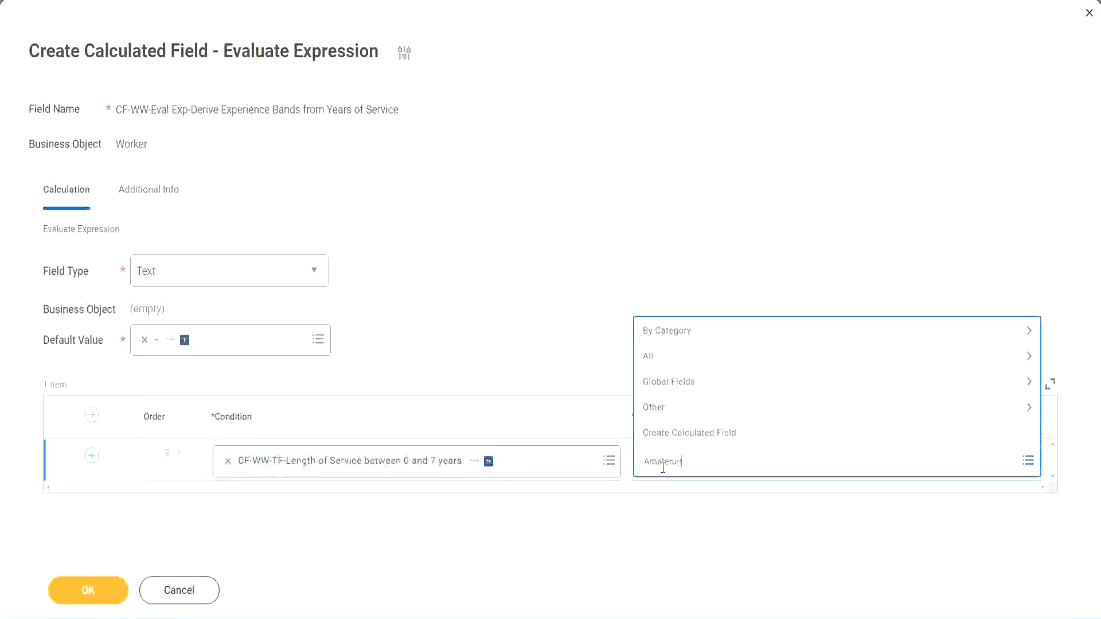
click(557, 334)
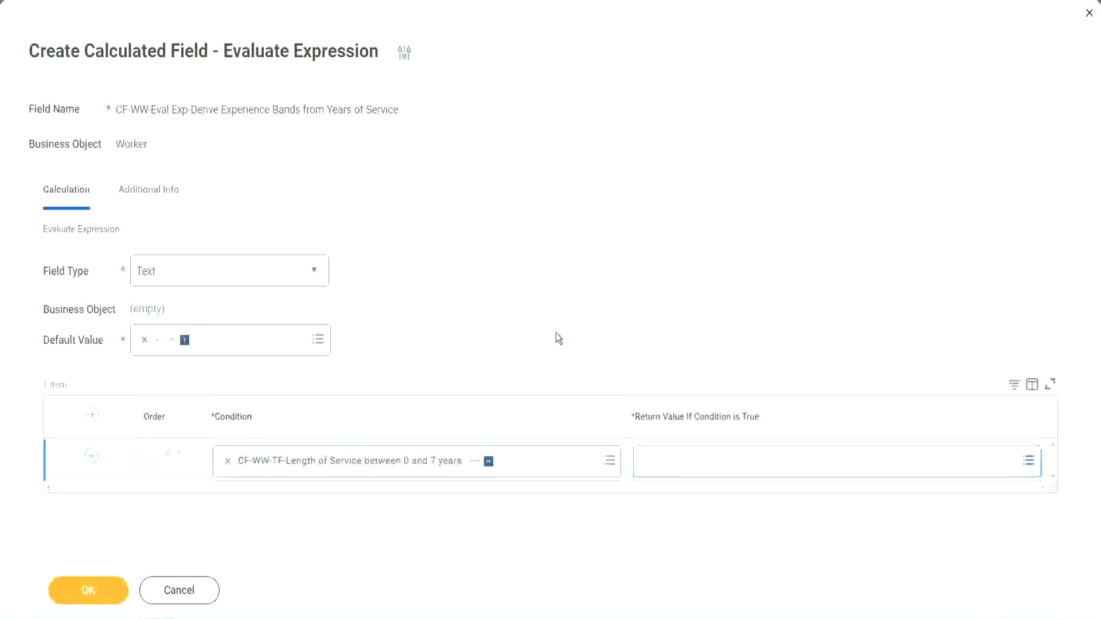
click(694, 471)
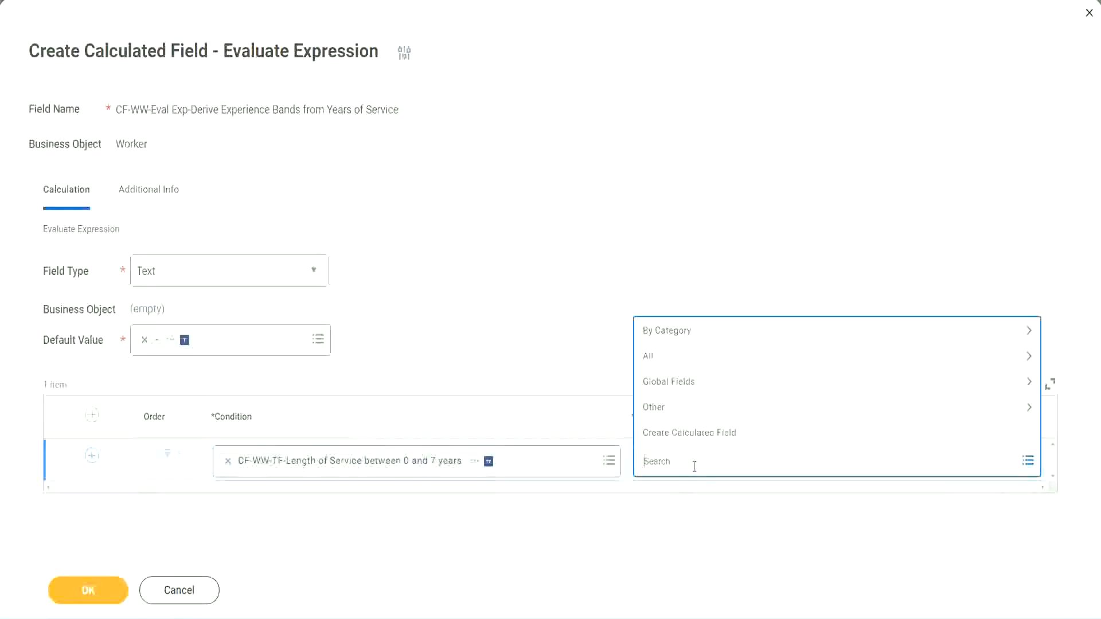
click(557, 339)
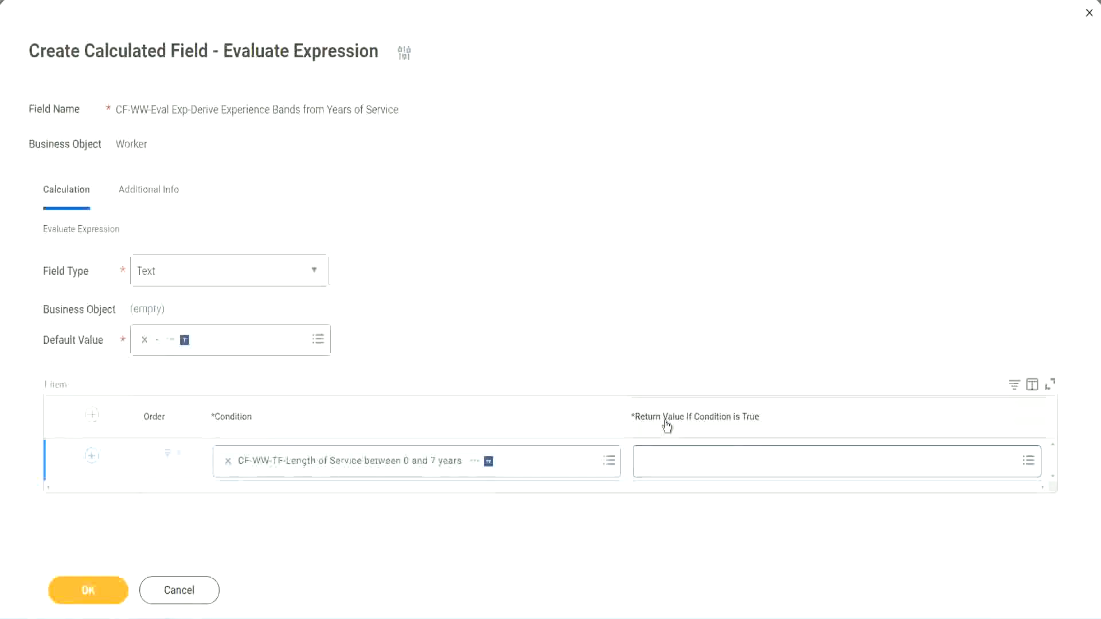
- Create a new calculated field from the return value prompt and name it CF-WW-TC-Amateur
click(714, 464)
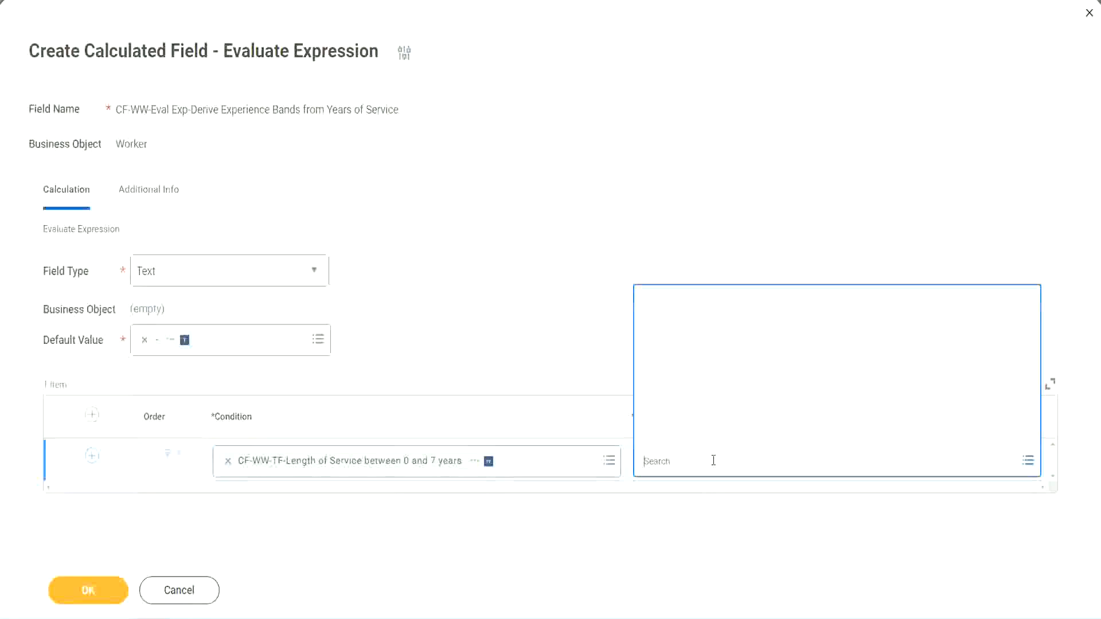
click(705, 434)
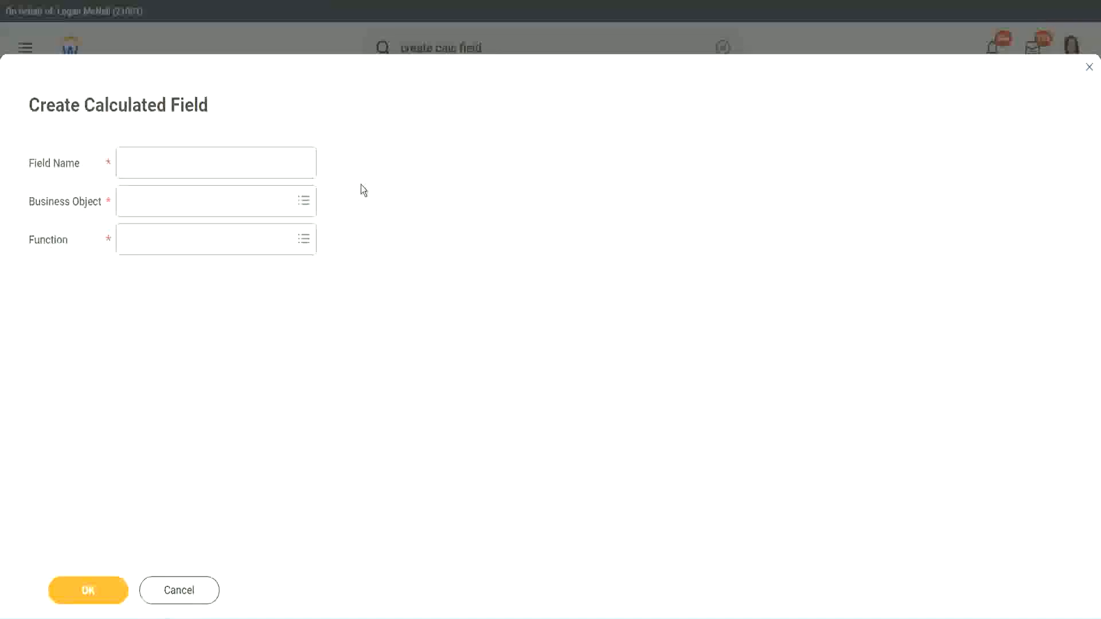
click(136, 164)
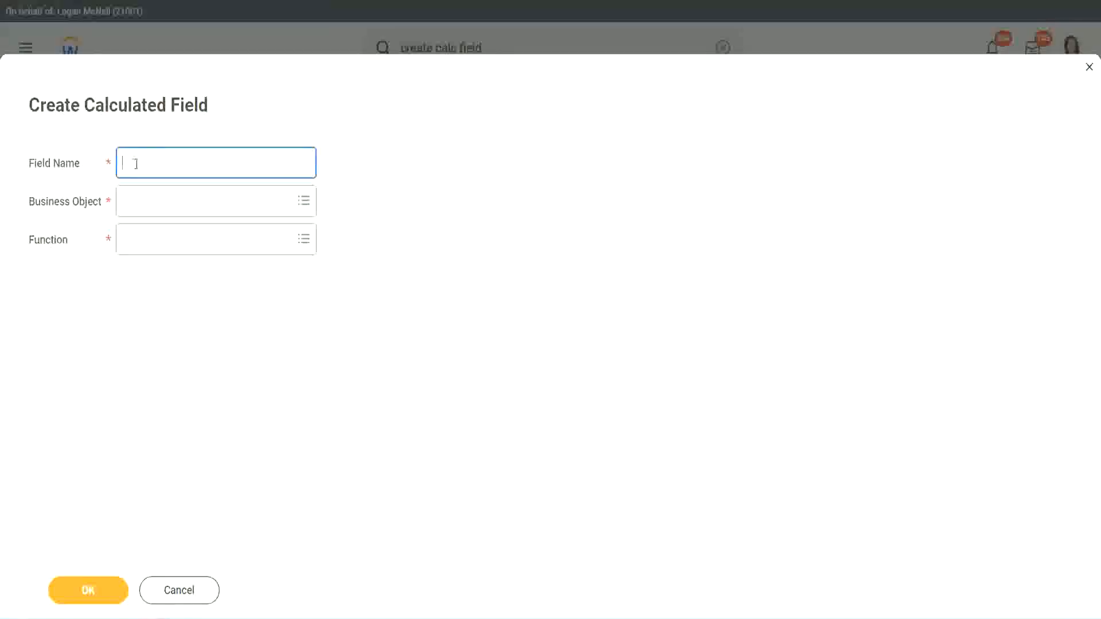
text(CF TC-Amateur)
click(137, 162)
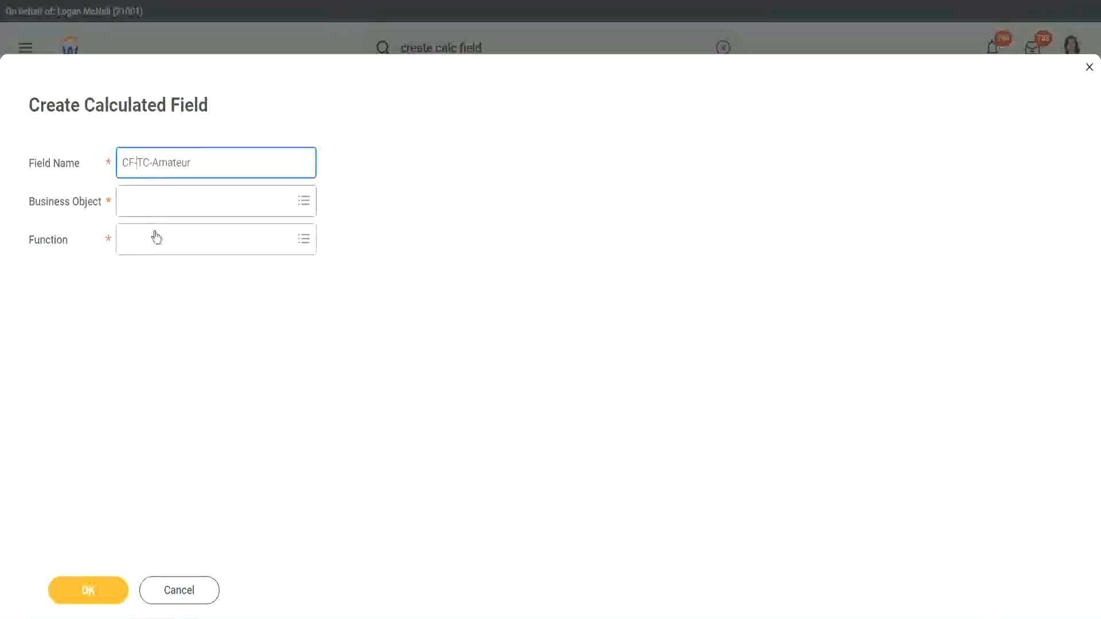
text(WW-)
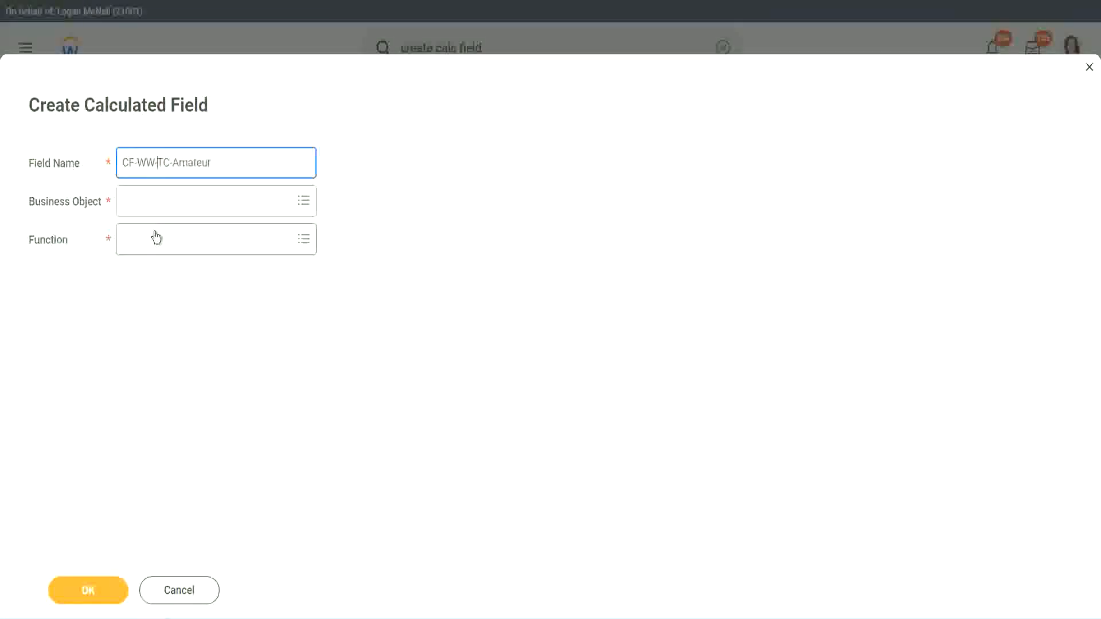
- Set the new field's business object to Global
click(156, 202)
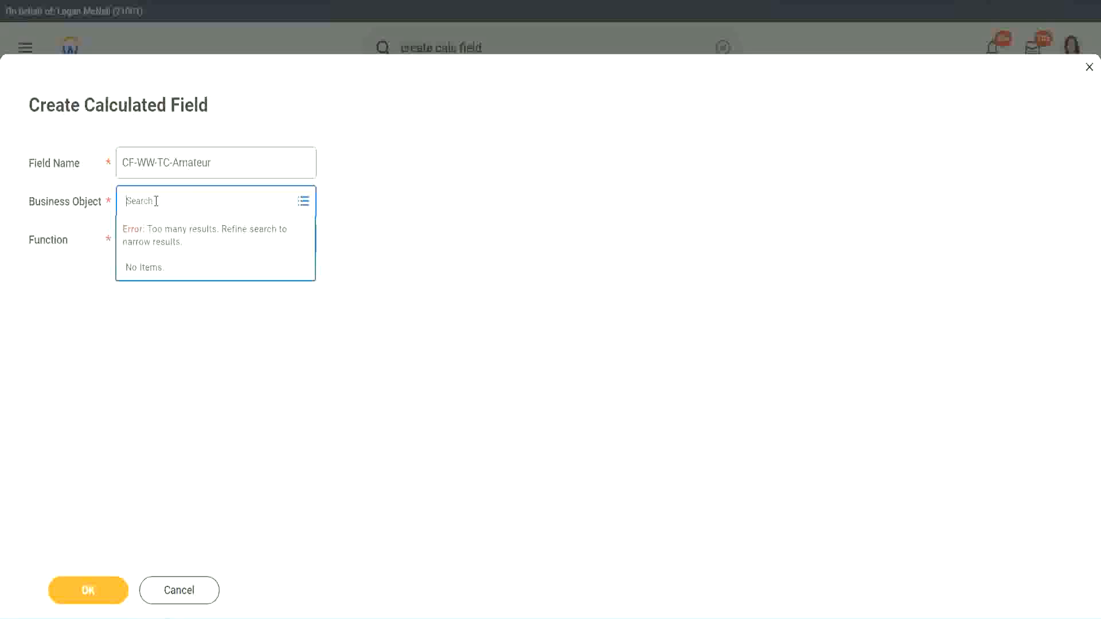
text(worker)
key(BackSpace)
key(BackSpace)
key(BackSpace)
key(BackSpace)
key(BackSpace)
key(BackSpace)
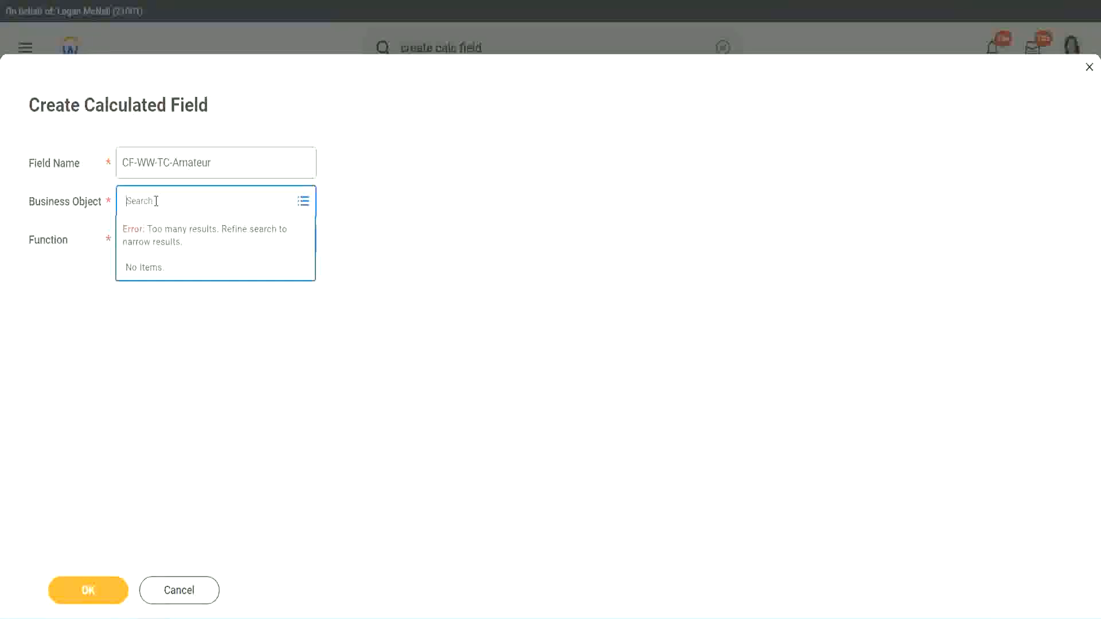
text(global)
key(Return)
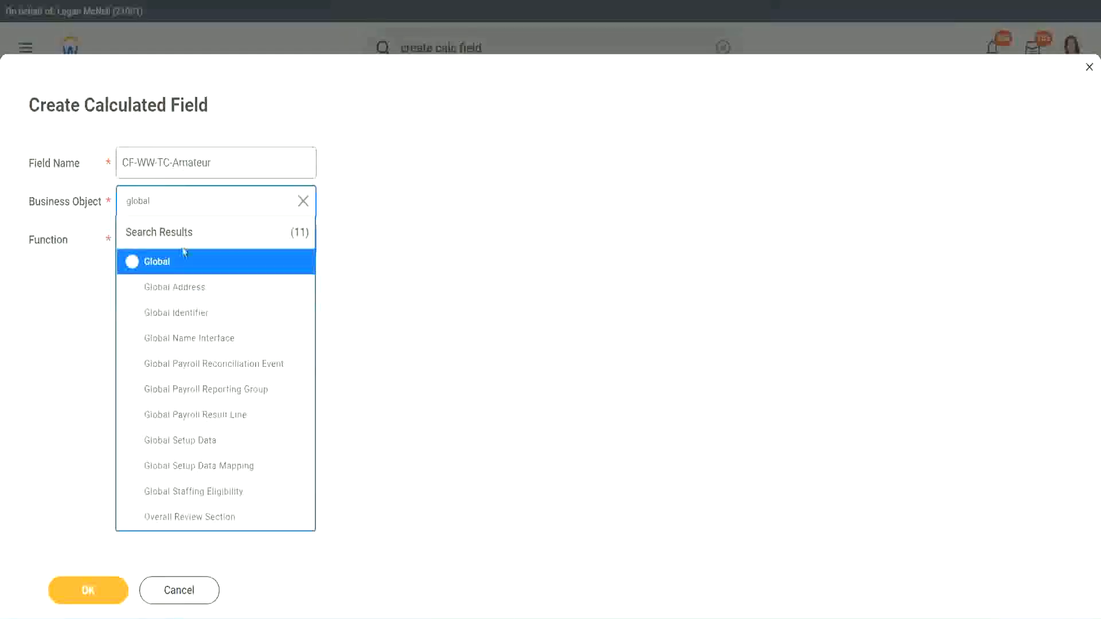
click(172, 272)
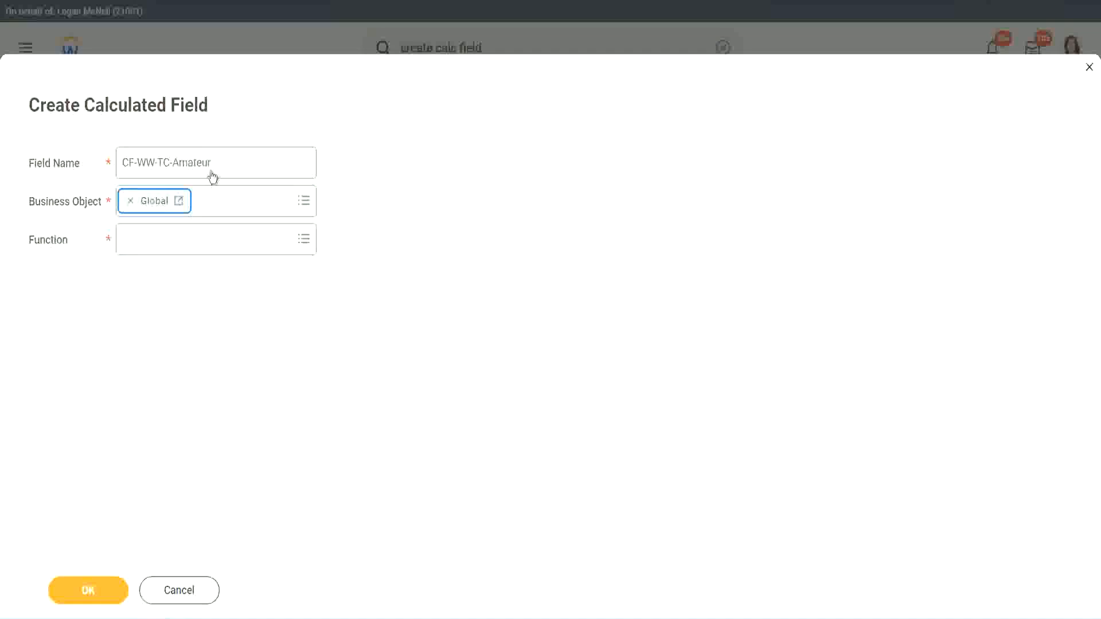
triple_click(285, 155)
click(245, 163)
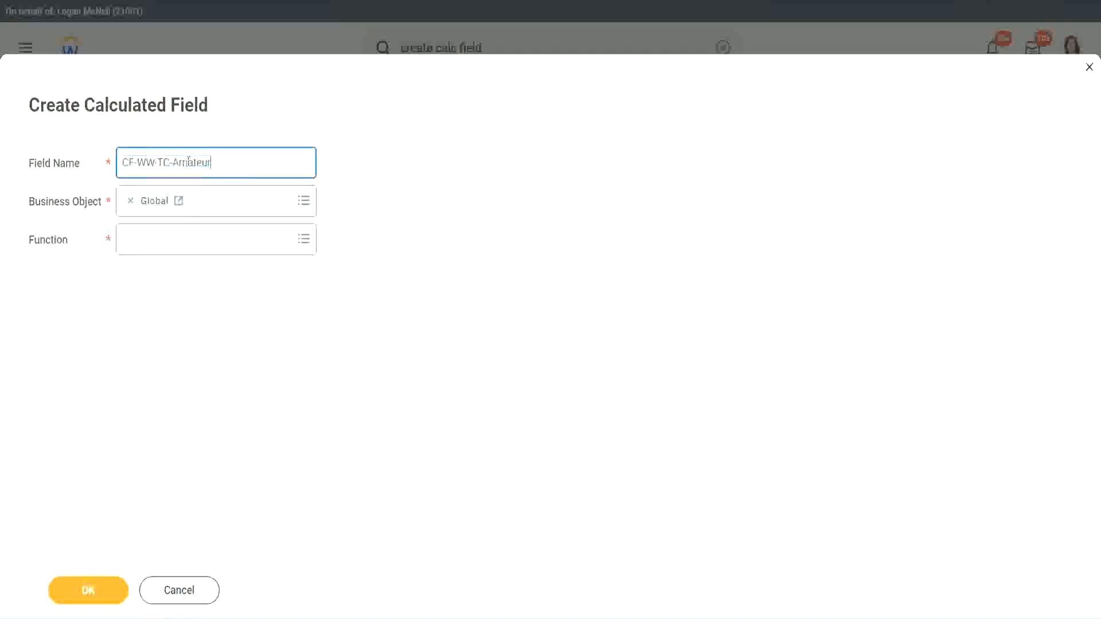
double_click(190, 162)
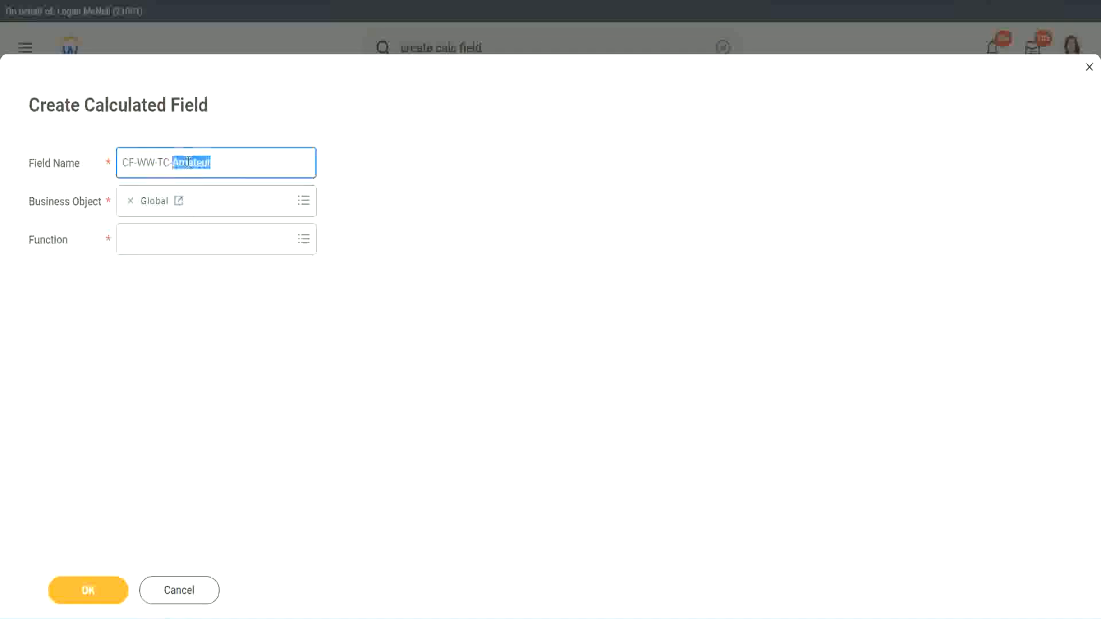
click(227, 160)
double_click(206, 165)
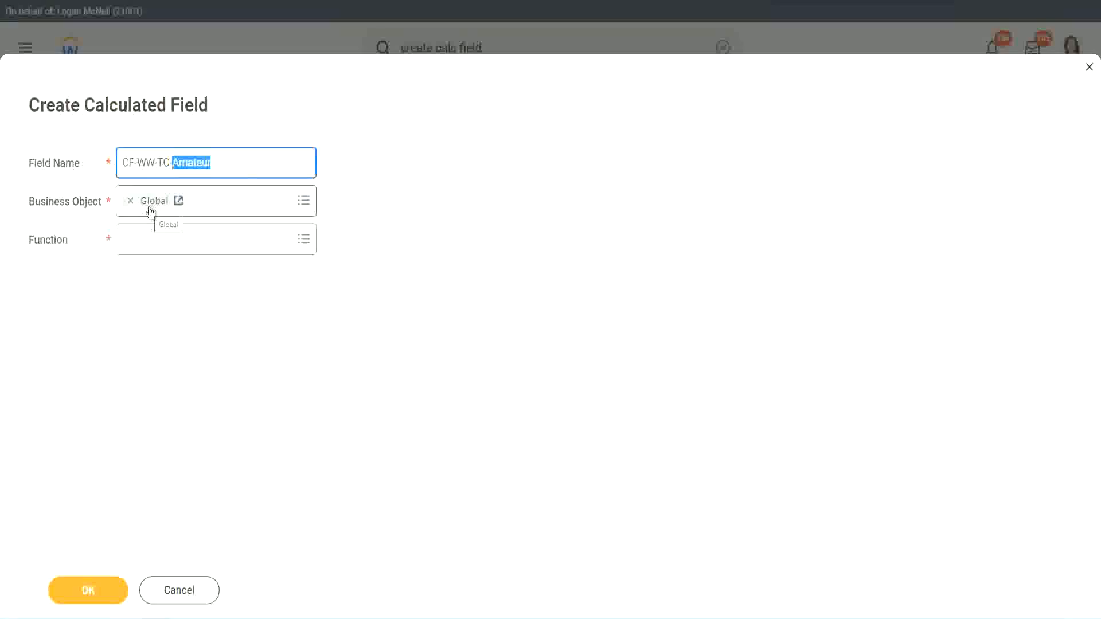
- Set the function to Text Constant and continue
click(155, 244)
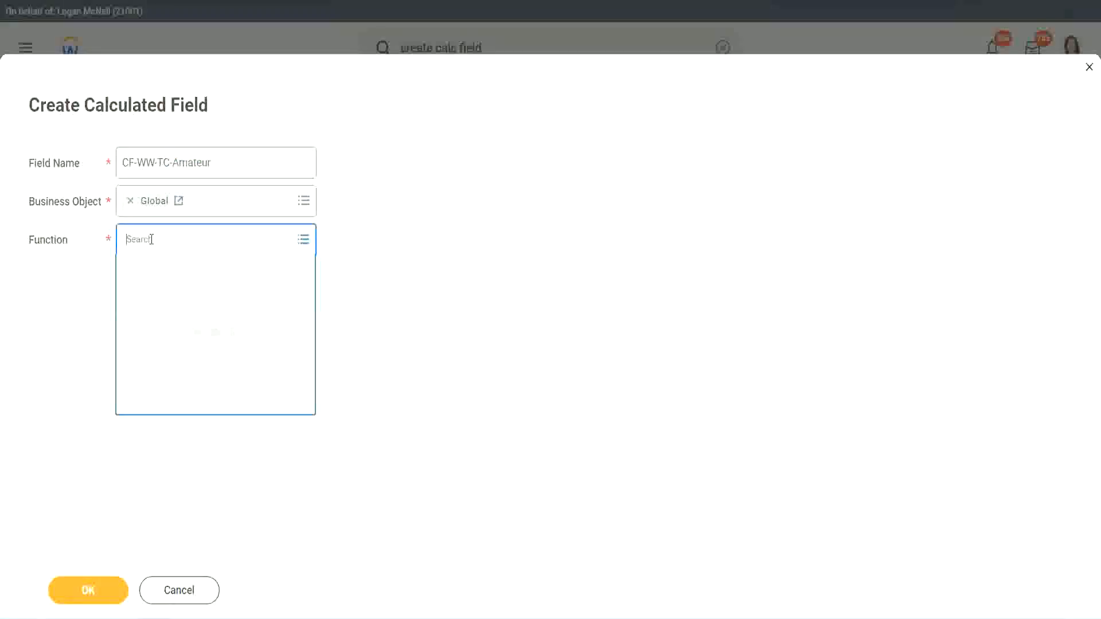
text(text const)
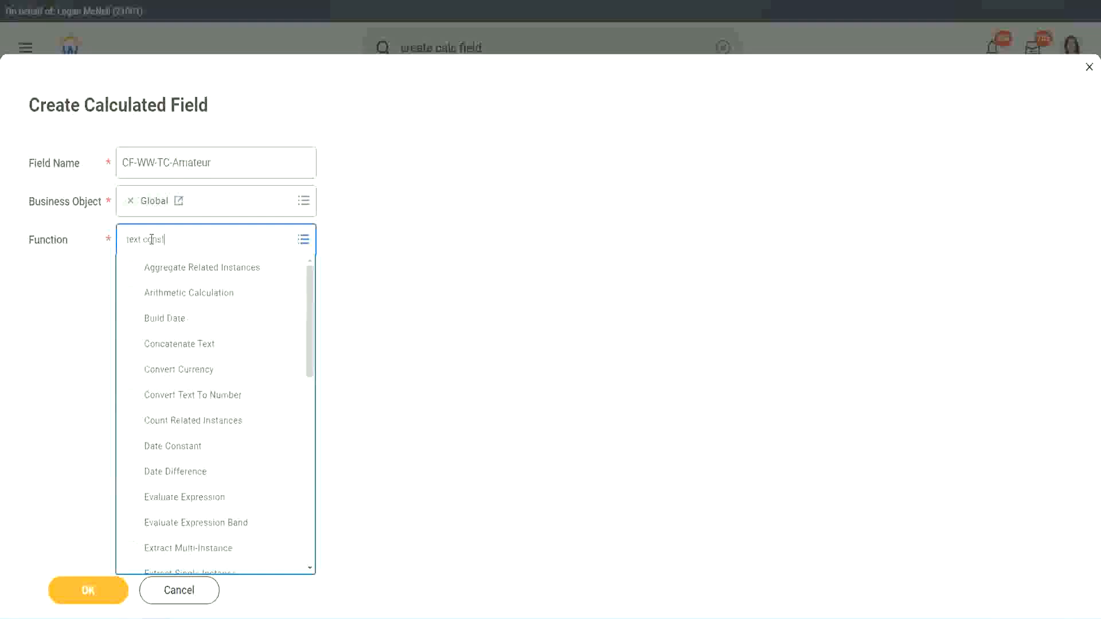
key(Return)
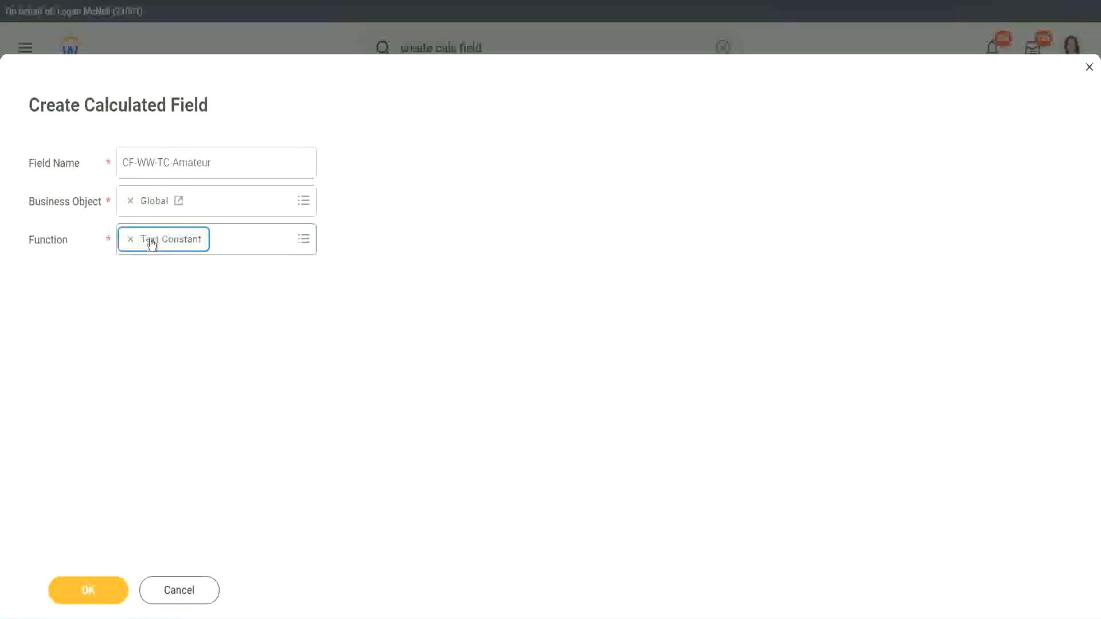
click(91, 595)
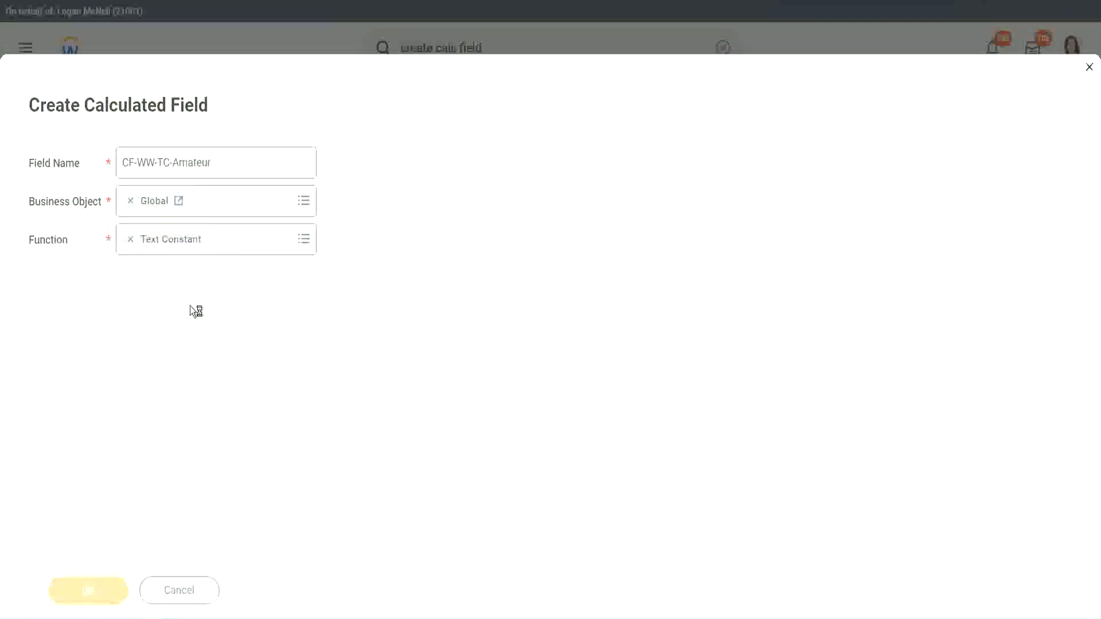
- Enter Amateur as the text constant and save the calculated field
click(183, 325)
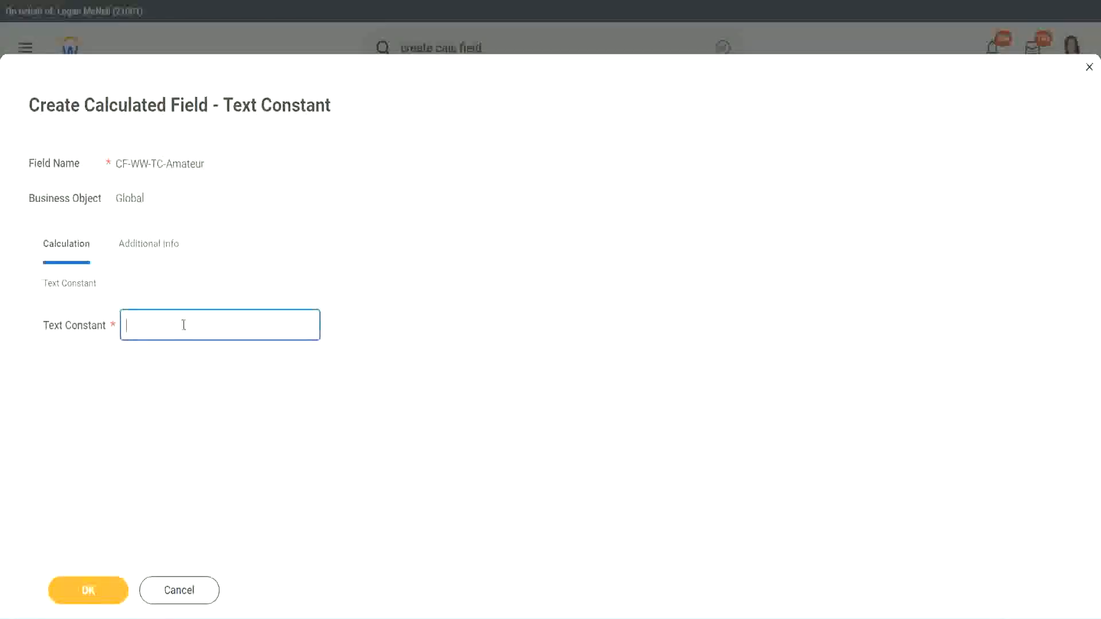
text(Amateur)
click(92, 592)
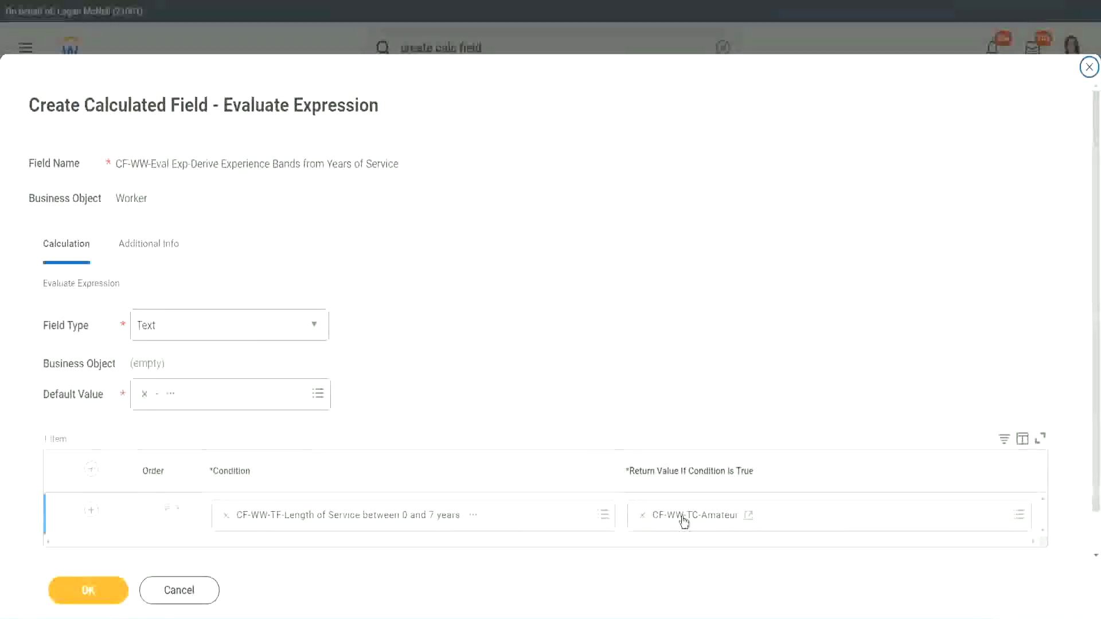
- Copy the first return value's text and add three more rows to the condition table
right_click(684, 520)
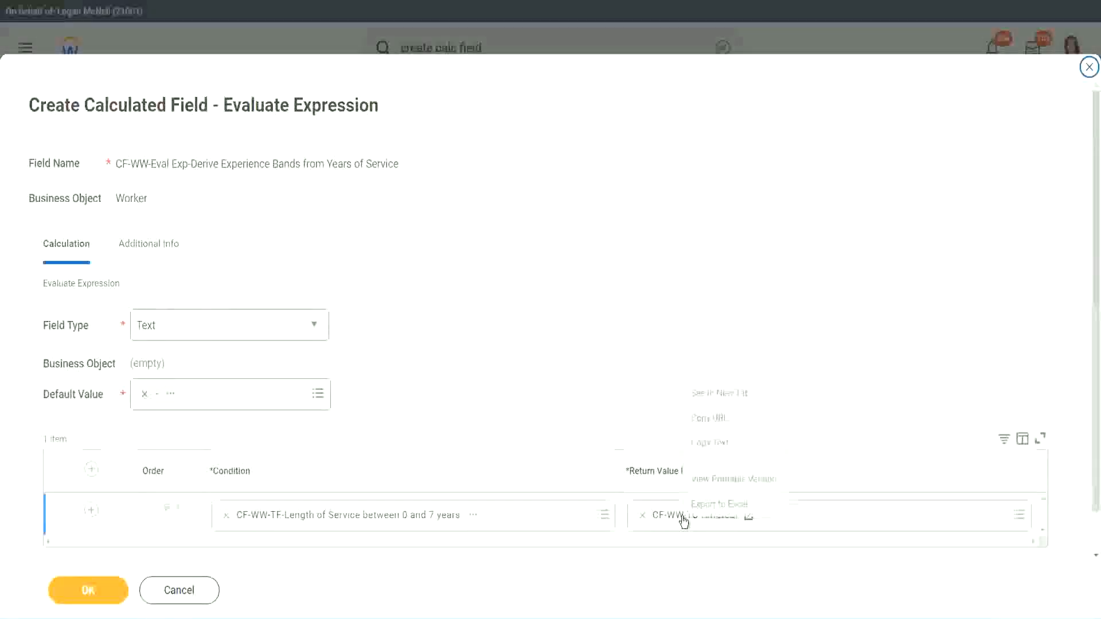
click(721, 445)
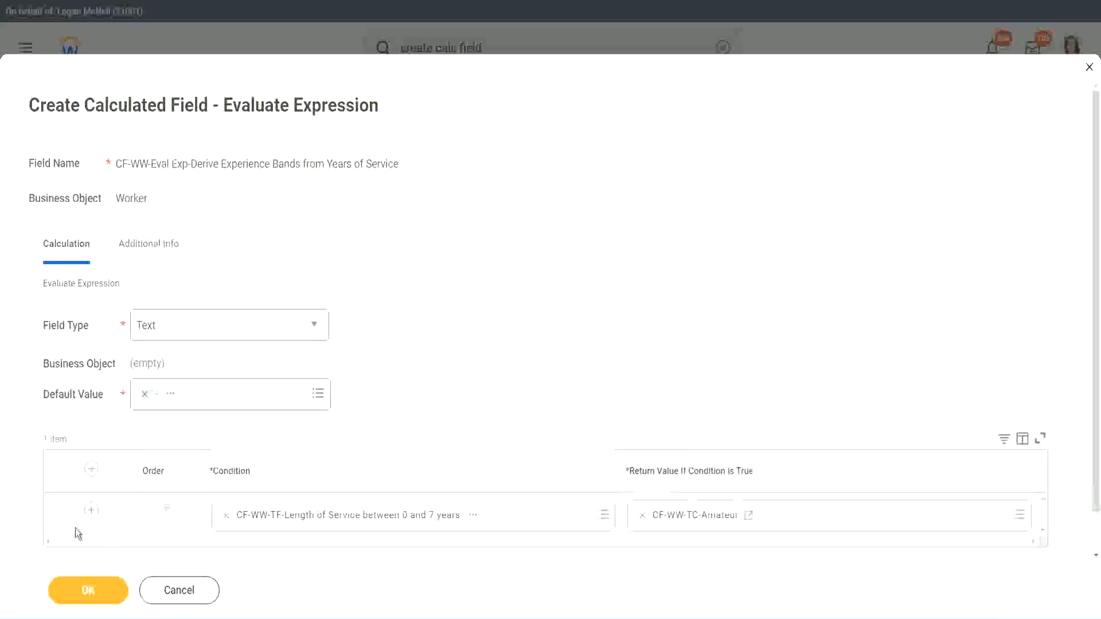
click(91, 510)
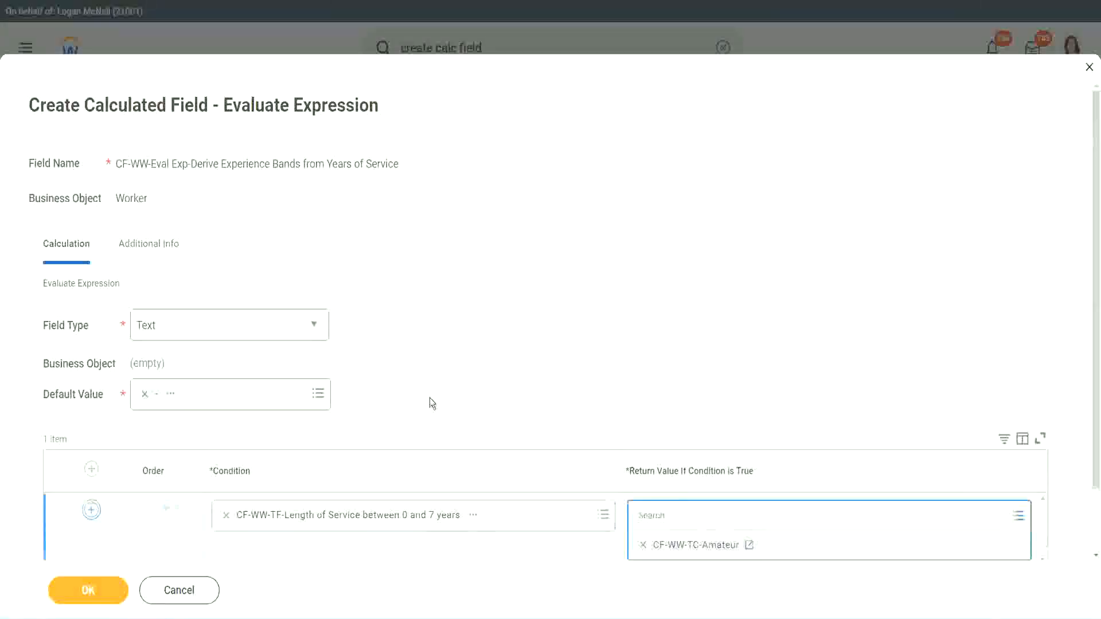
scroll(433, 404, down, 2)
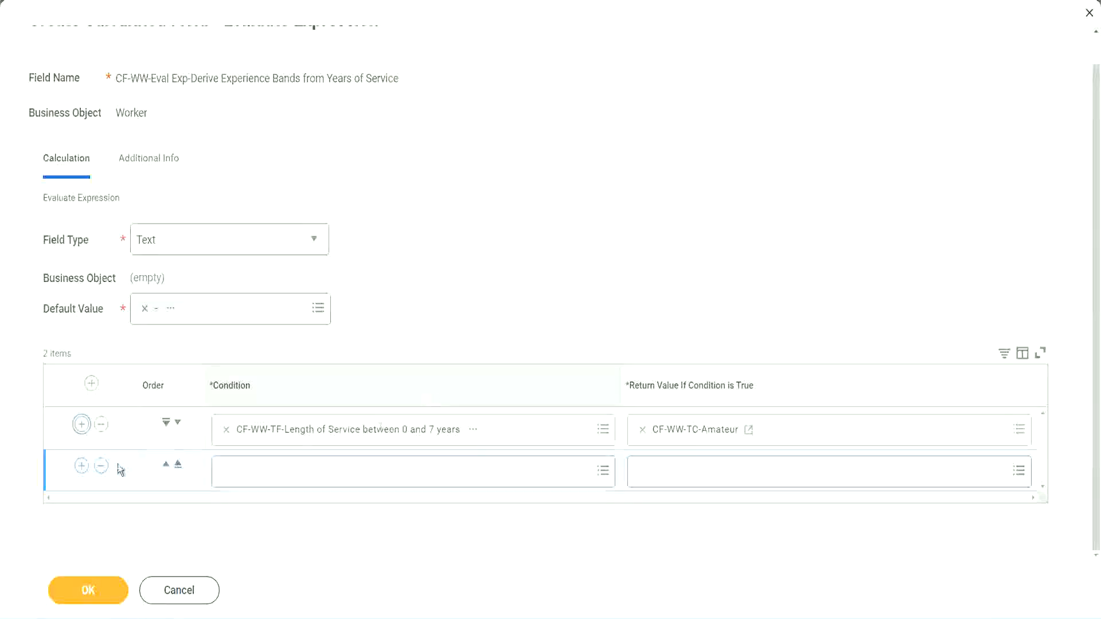
click(82, 471)
click(82, 469)
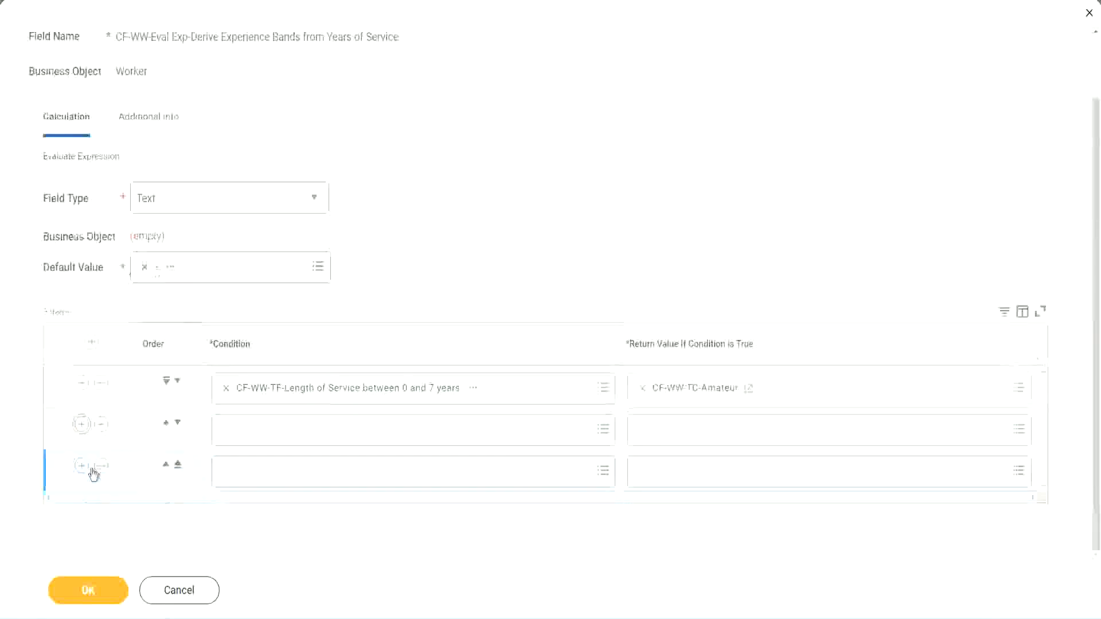
- Set the second row's condition to CF-WW-TF-Length of Service between 8 and 15 years
click(270, 435)
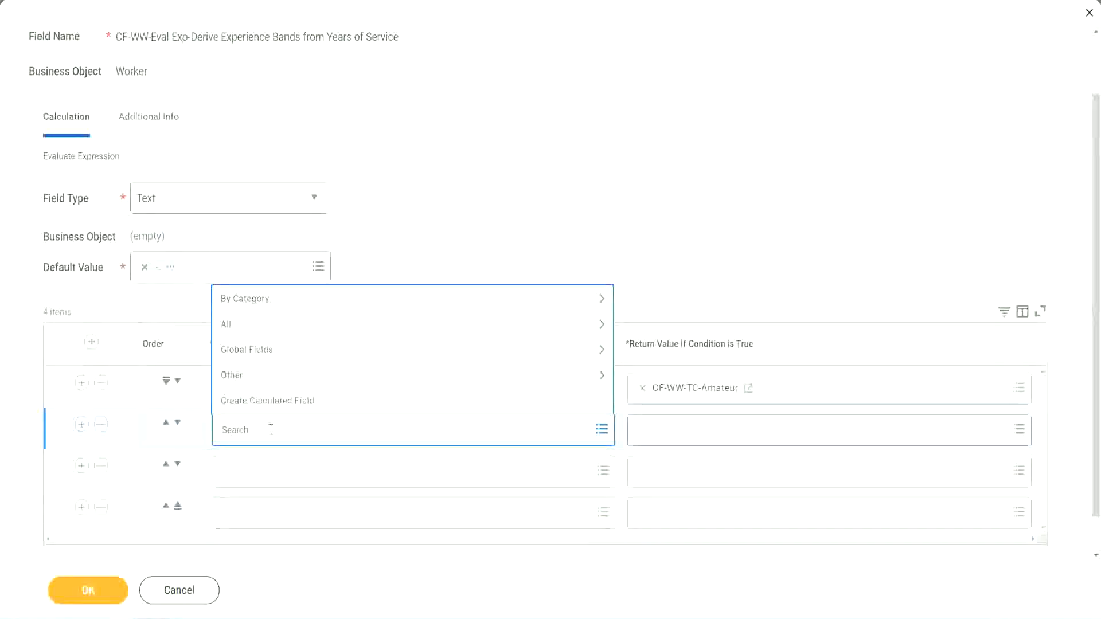
text(cf-ww)
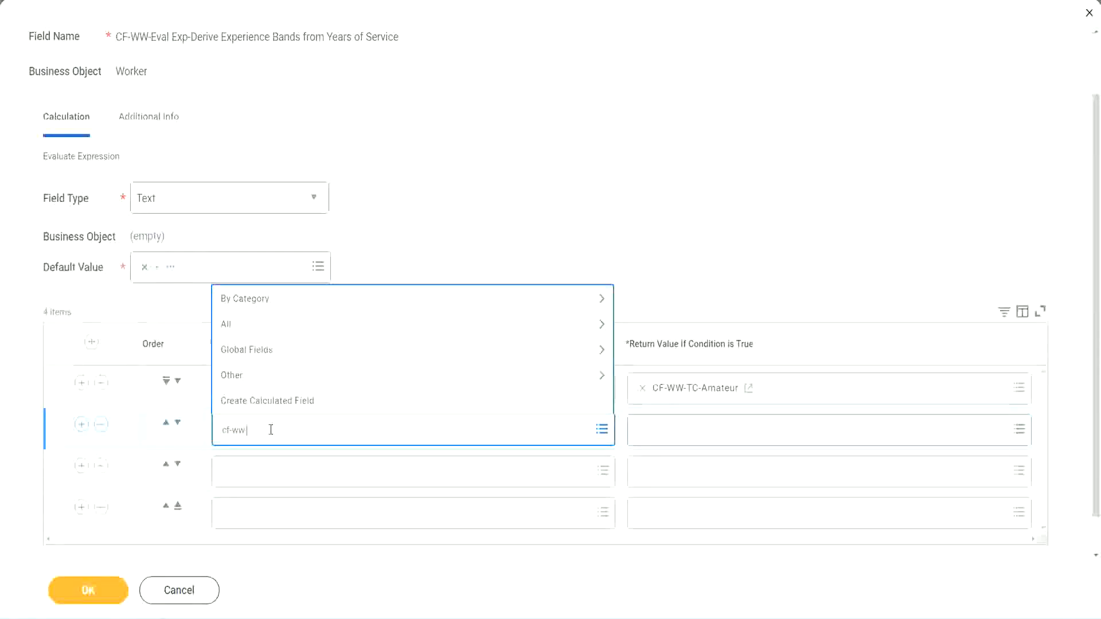
text(-tc)
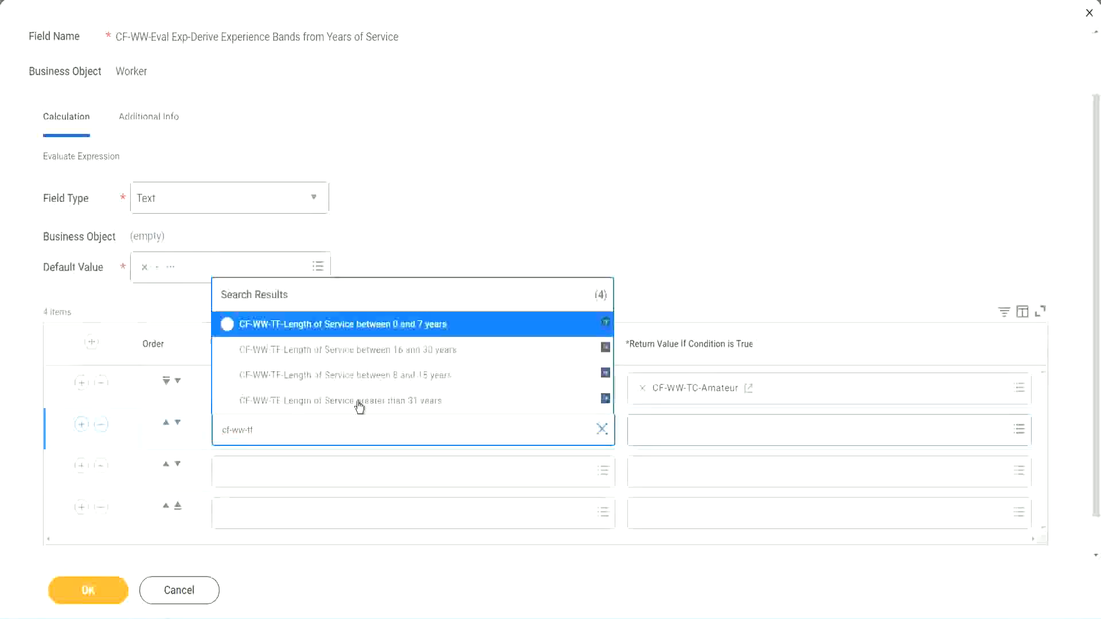
click(425, 378)
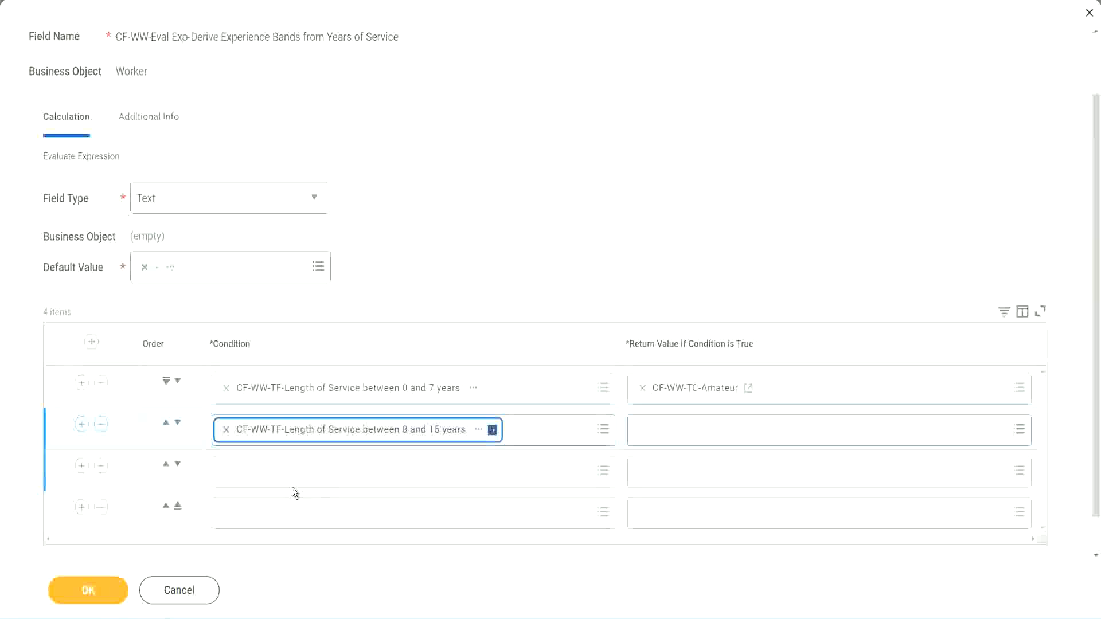
- Set the third row's condition to CF-WW-TF-Length of Service between 16 and 30 years
click(278, 471)
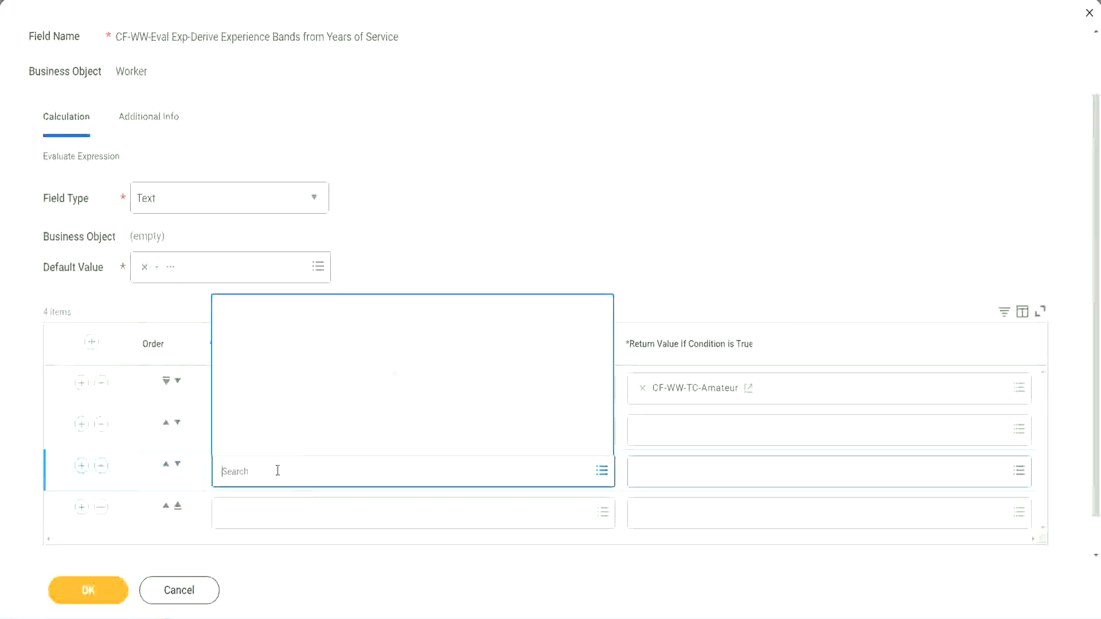
text(cf-ww)
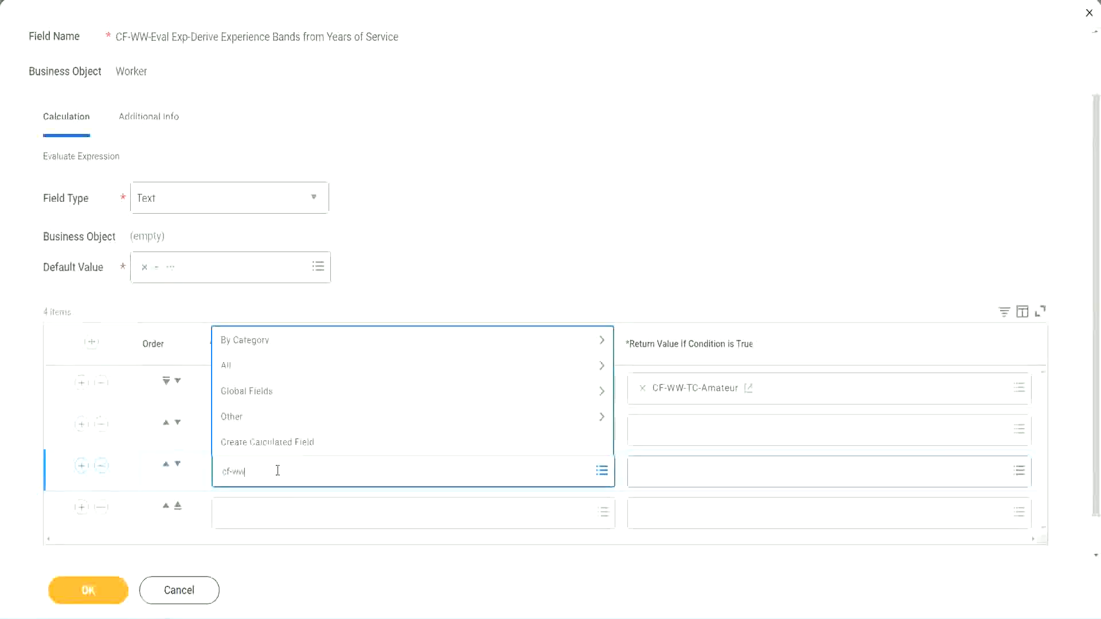
text(-tf)
key(Return)
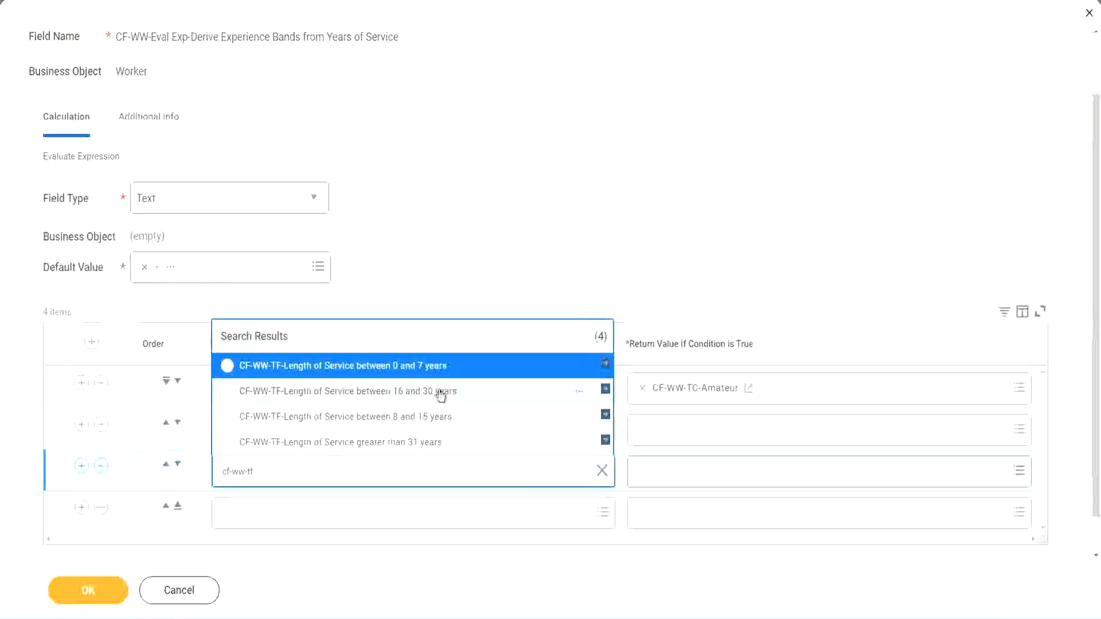
click(442, 396)
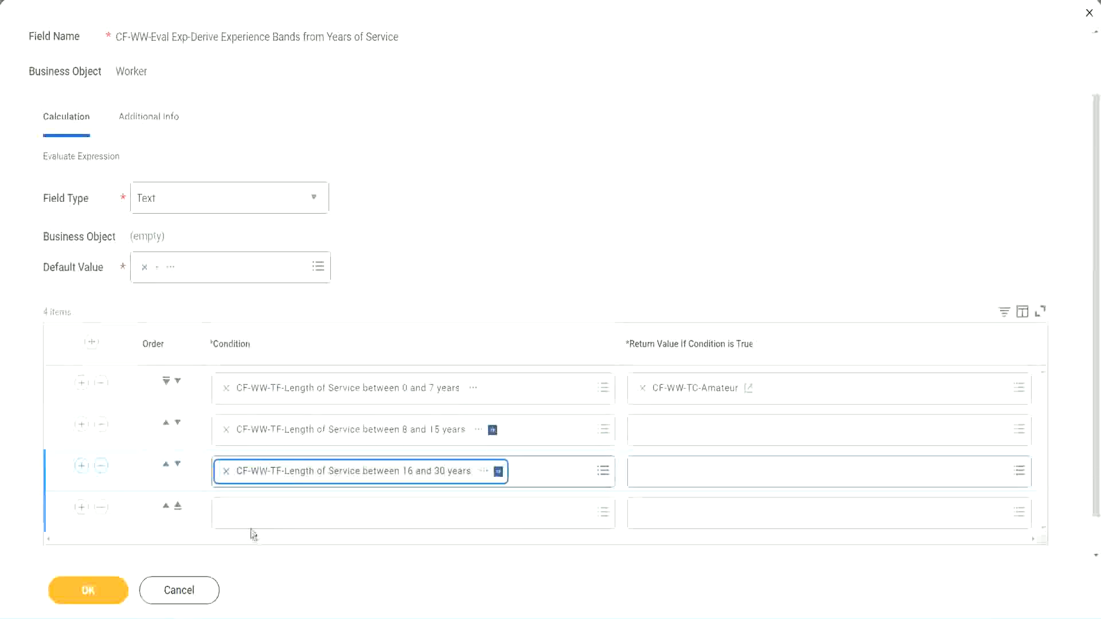
- Set the fourth row's condition to CF-WW-TF-Length of Service greater than 31 years
click(259, 515)
text(cf-ww)
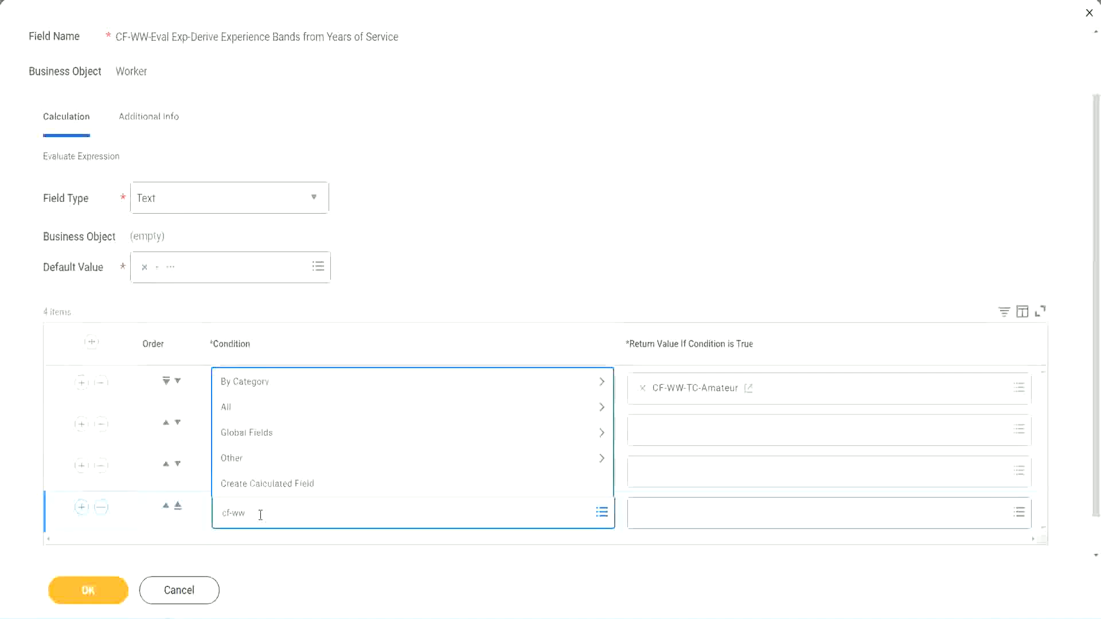
text( tf 31)
key(Return)
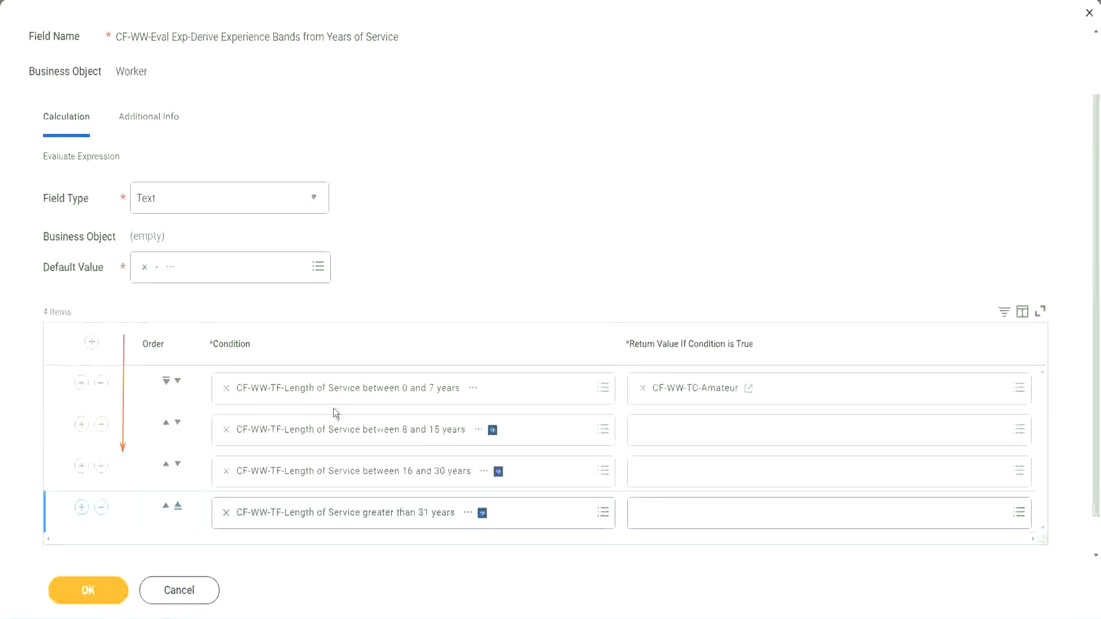
- Demonstrate row ordering by moving the second condition row up and back down again
click(166, 426)
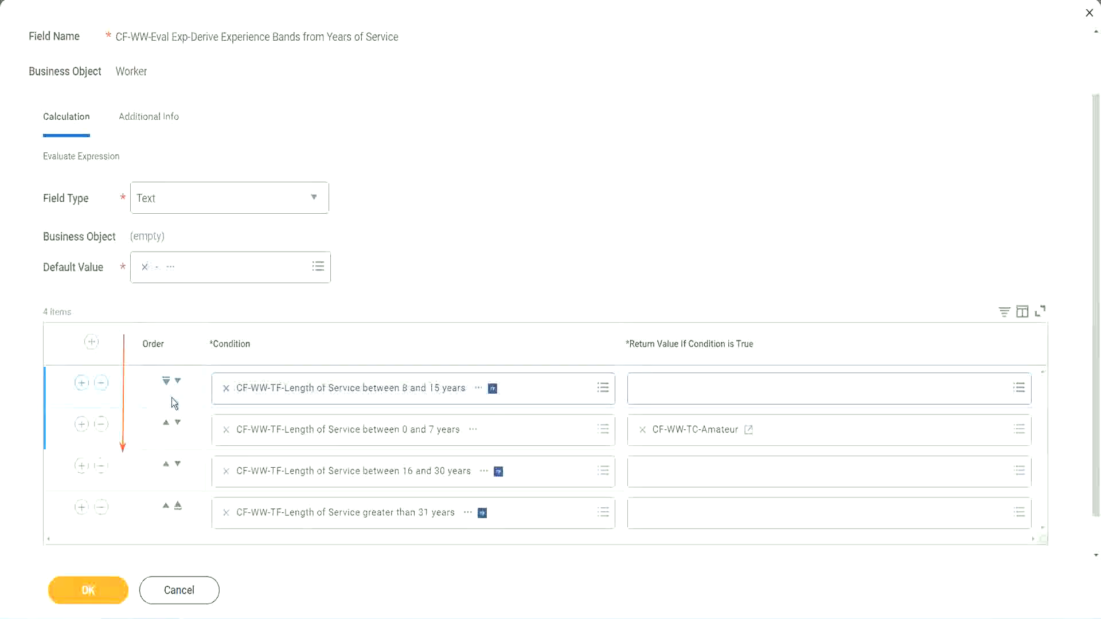
click(177, 381)
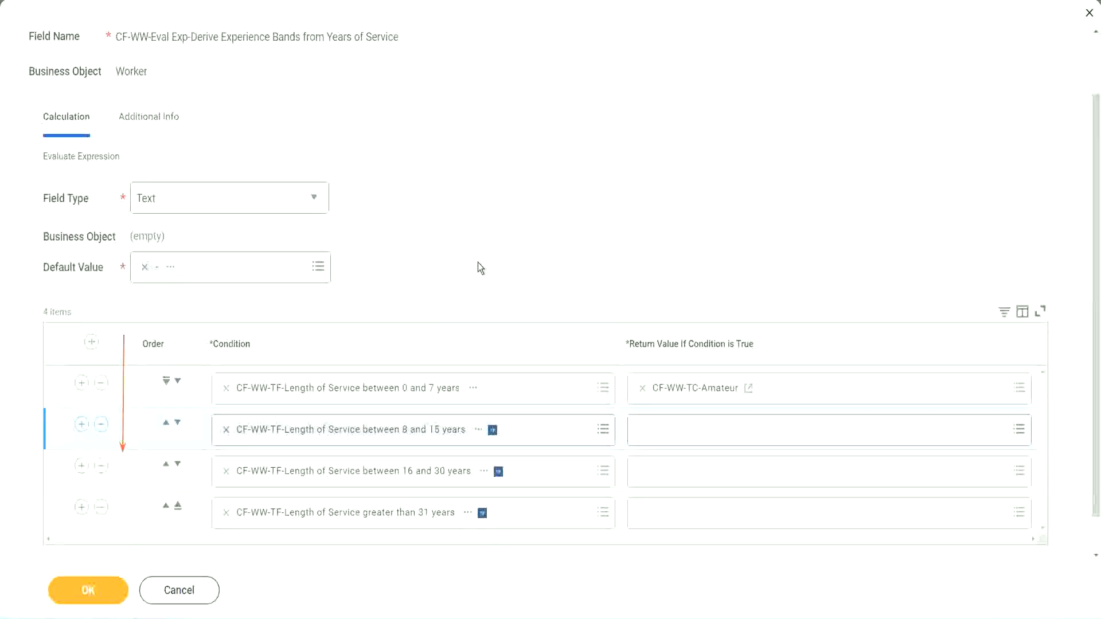
click(166, 423)
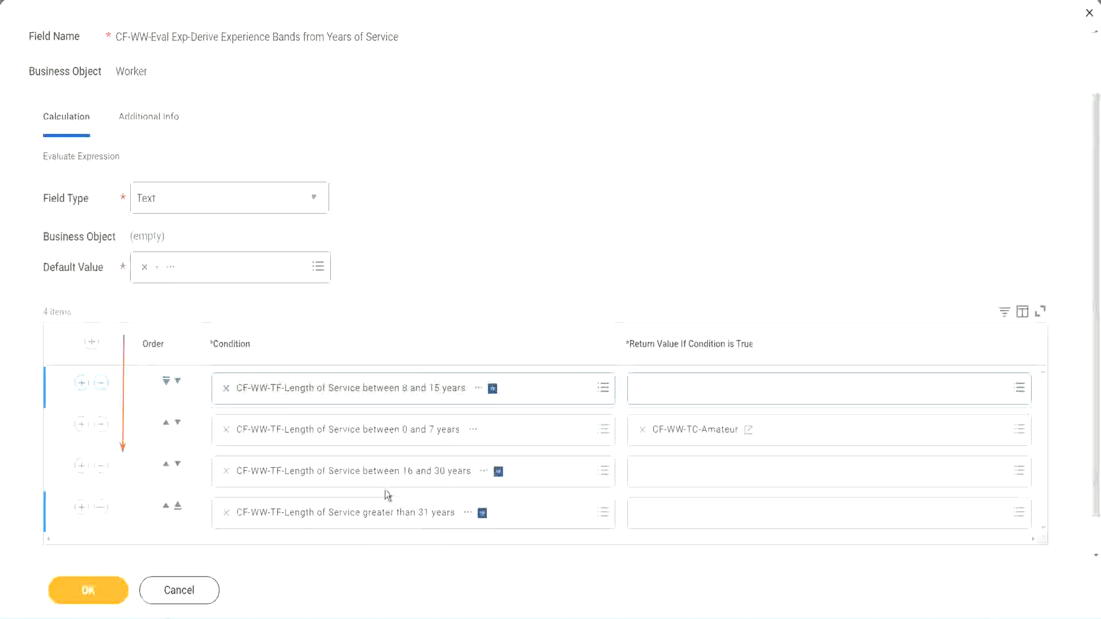
right_click(698, 440)
click(724, 494)
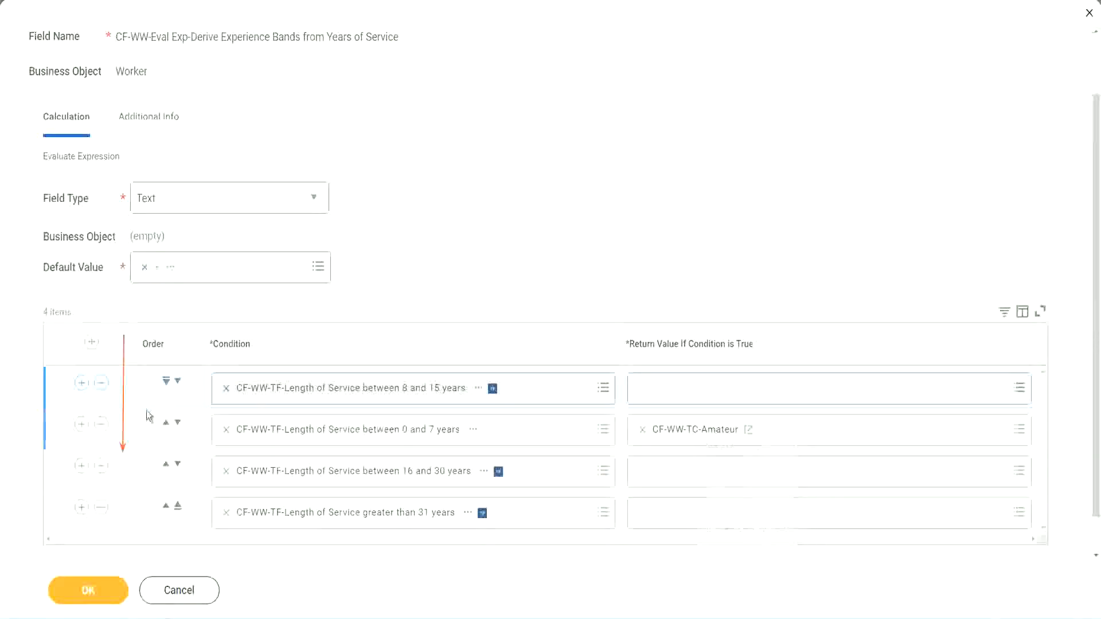
click(177, 381)
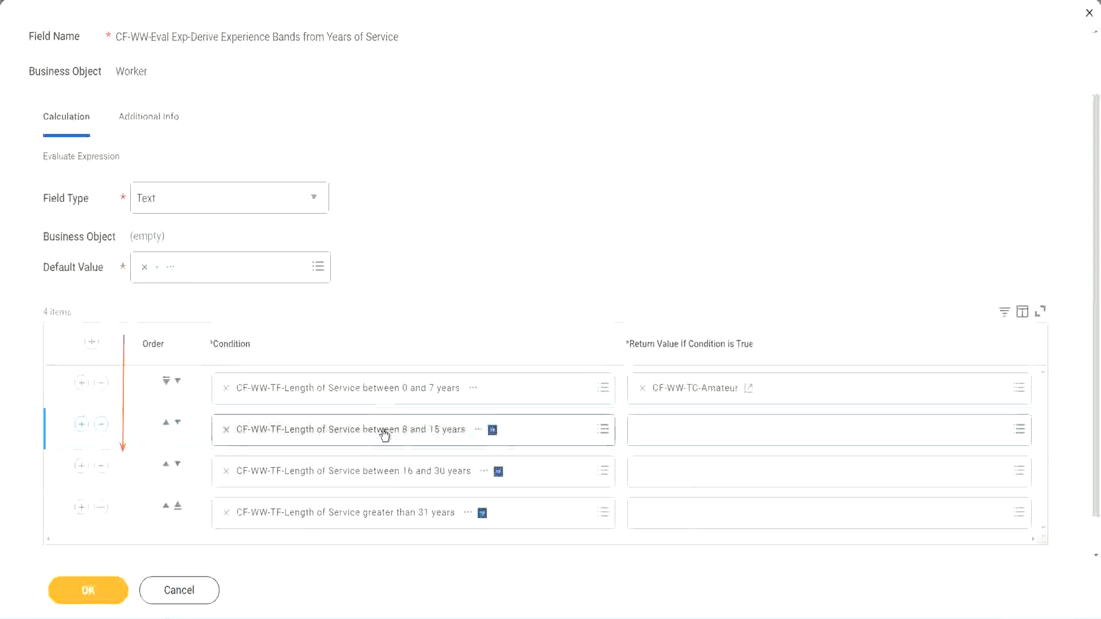
- Create a new calculated field from the second return value named CF-WW-TC-Experienced, Global, Text Constant
click(641, 429)
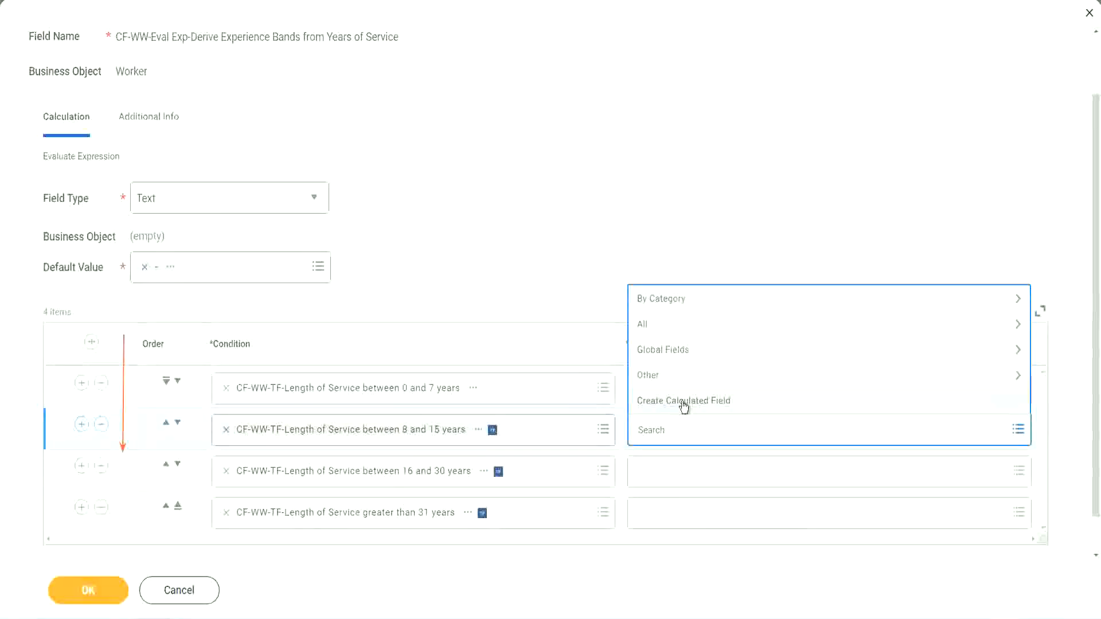
click(683, 402)
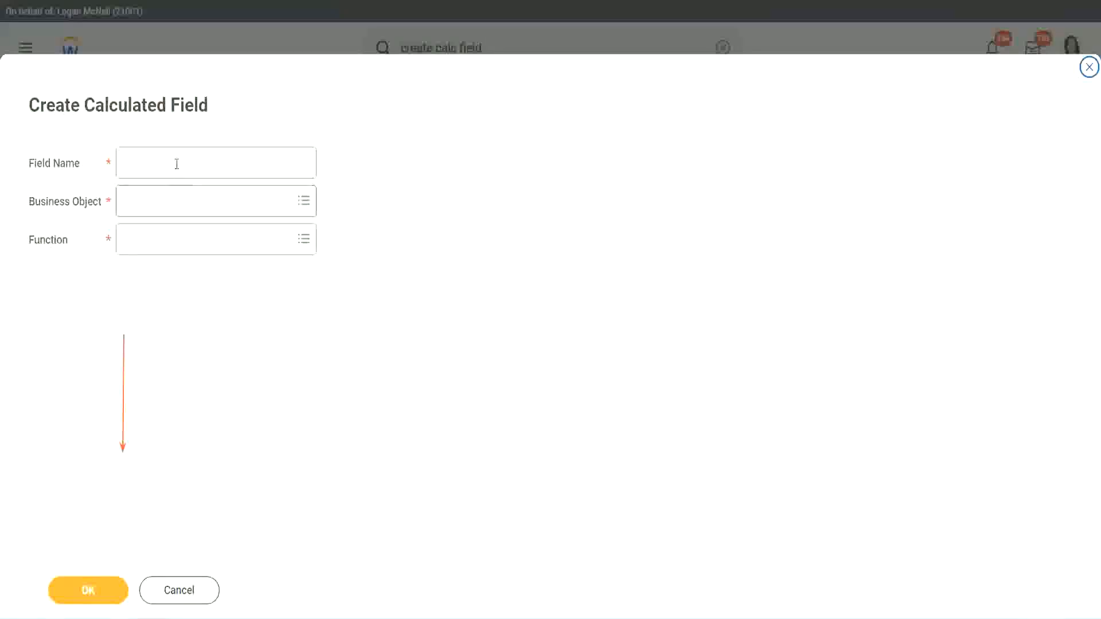
click(175, 163)
text(CF-WW-TC-Amateur)
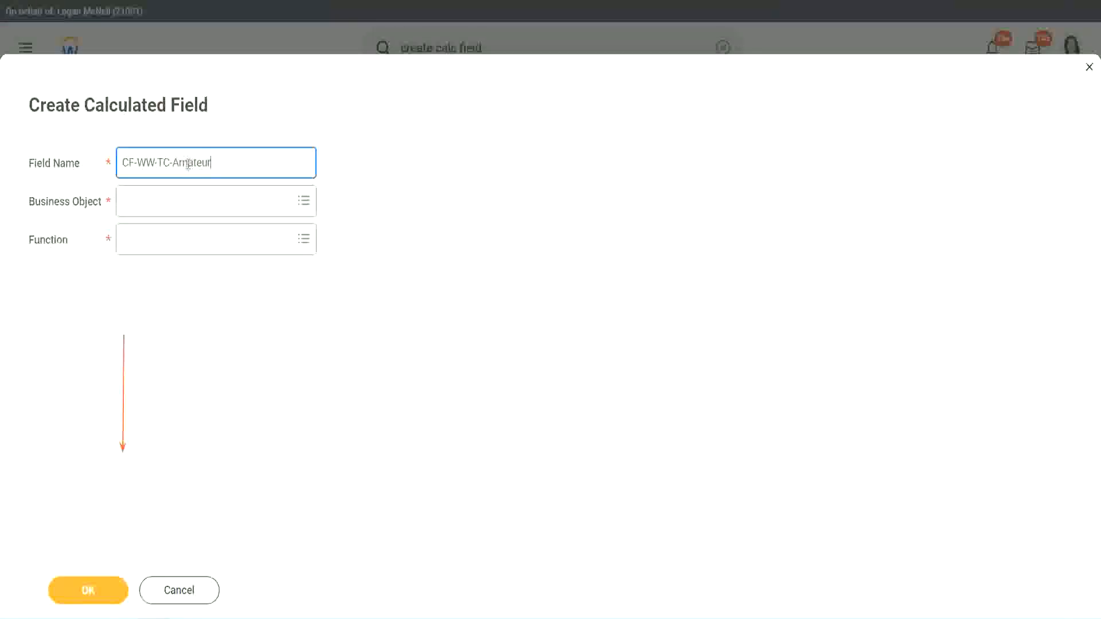
double_click(188, 164)
text(Experienced)
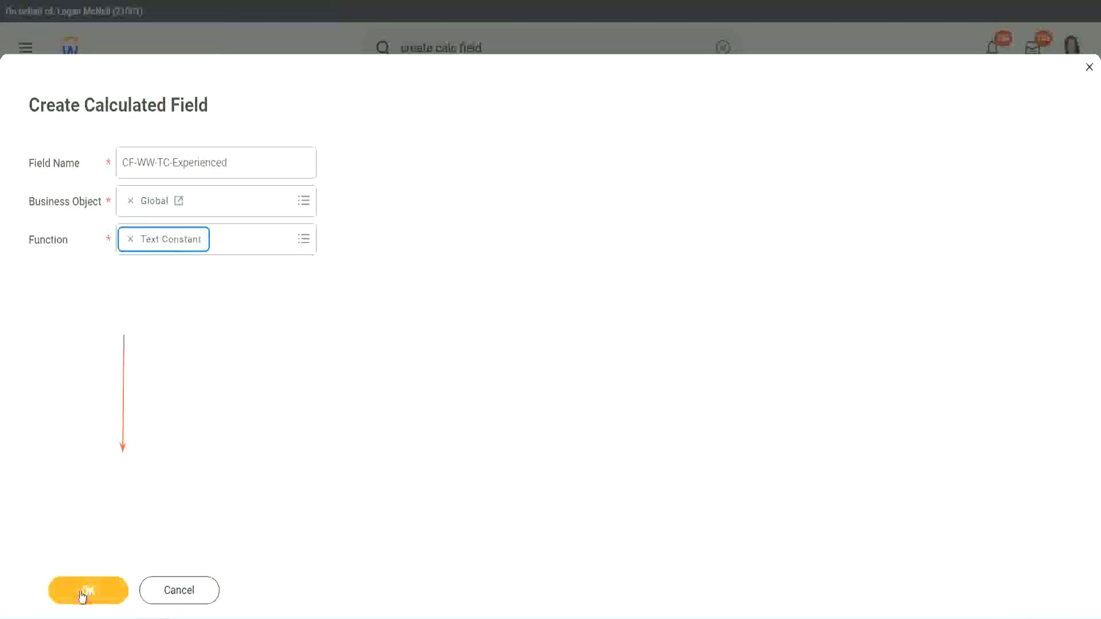
click(86, 591)
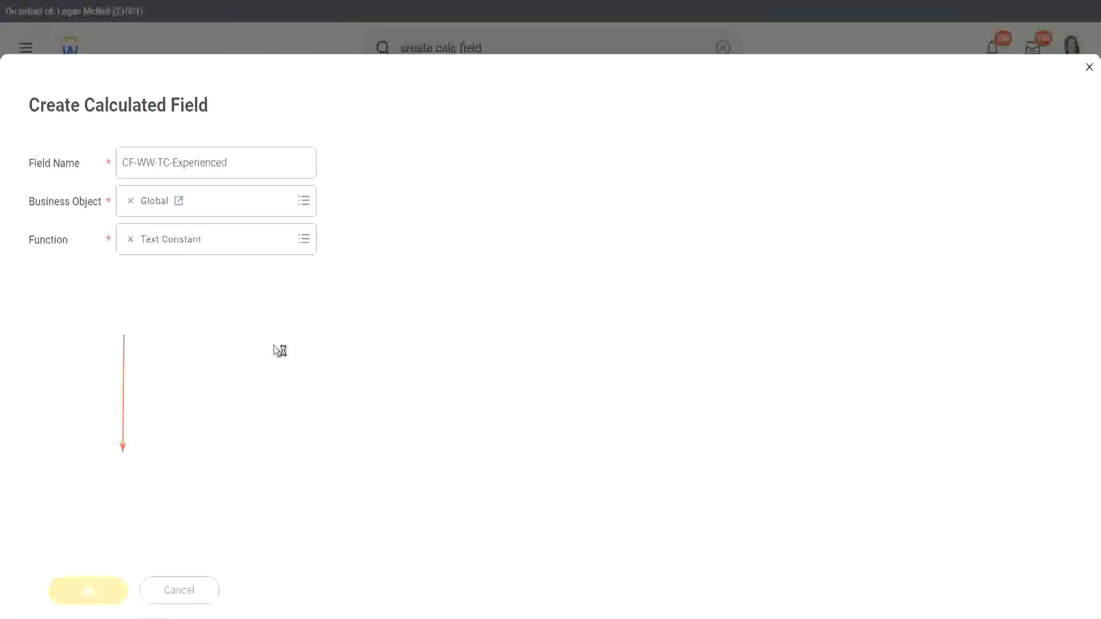
- Enter Experienced as the text constant and save the calculated field
click(170, 324)
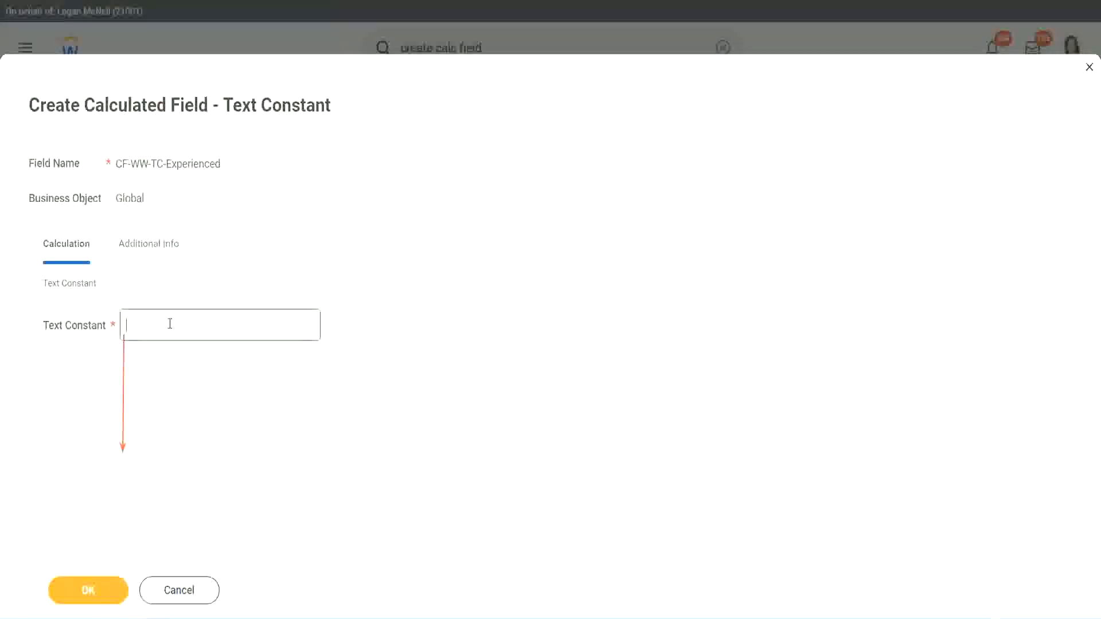
text(Experienced)
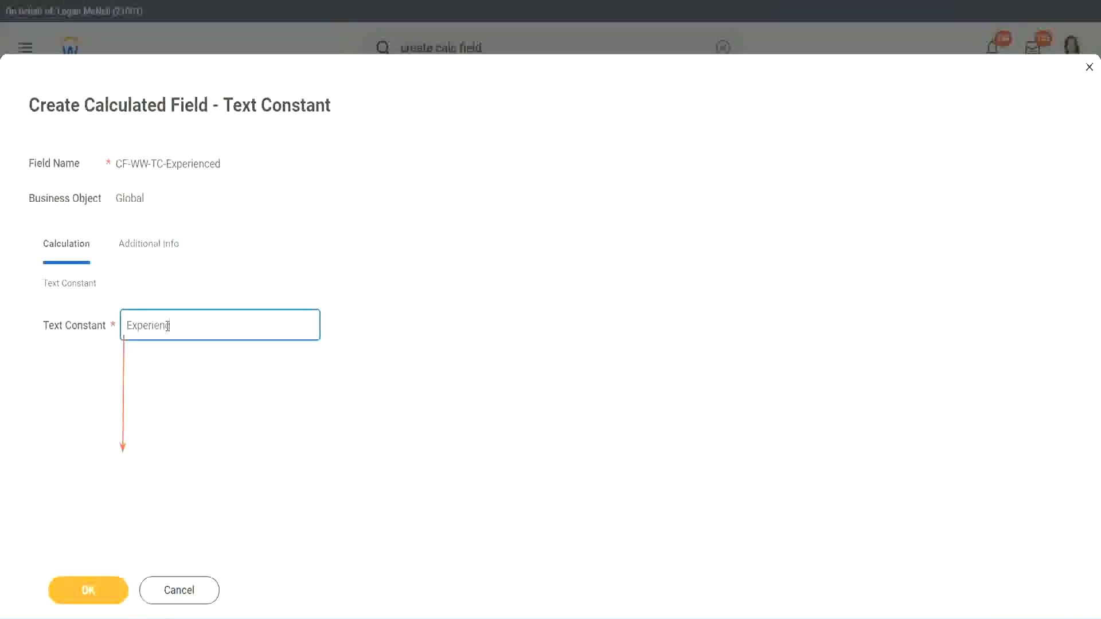
click(91, 588)
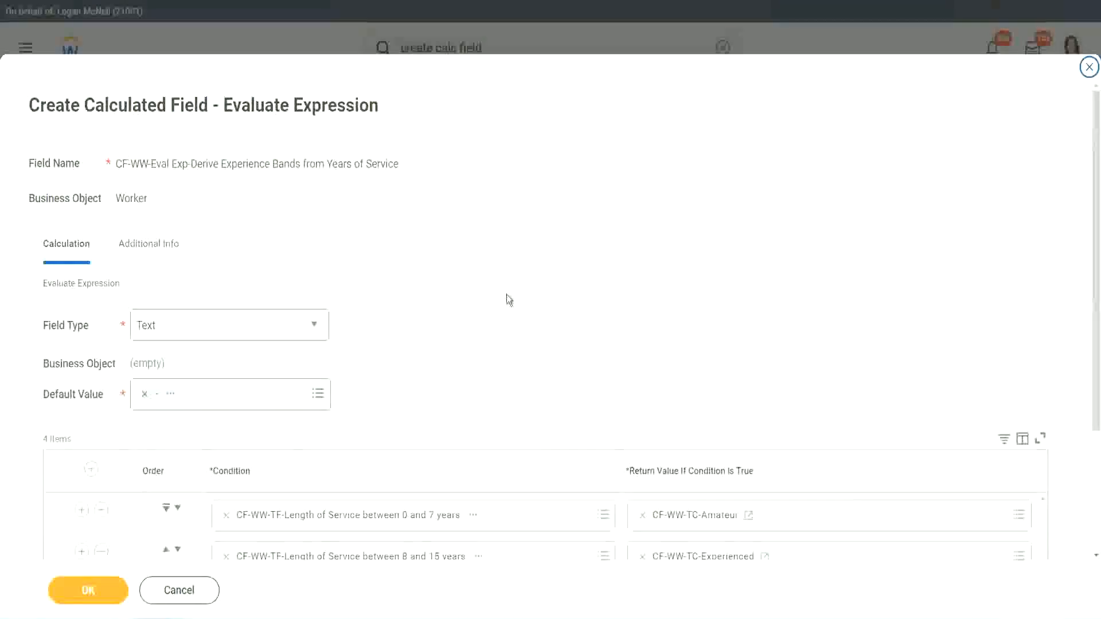
- Create a new calculated field from the third return value, pasting the copied field name
scroll(507, 294, down, 2)
click(684, 432)
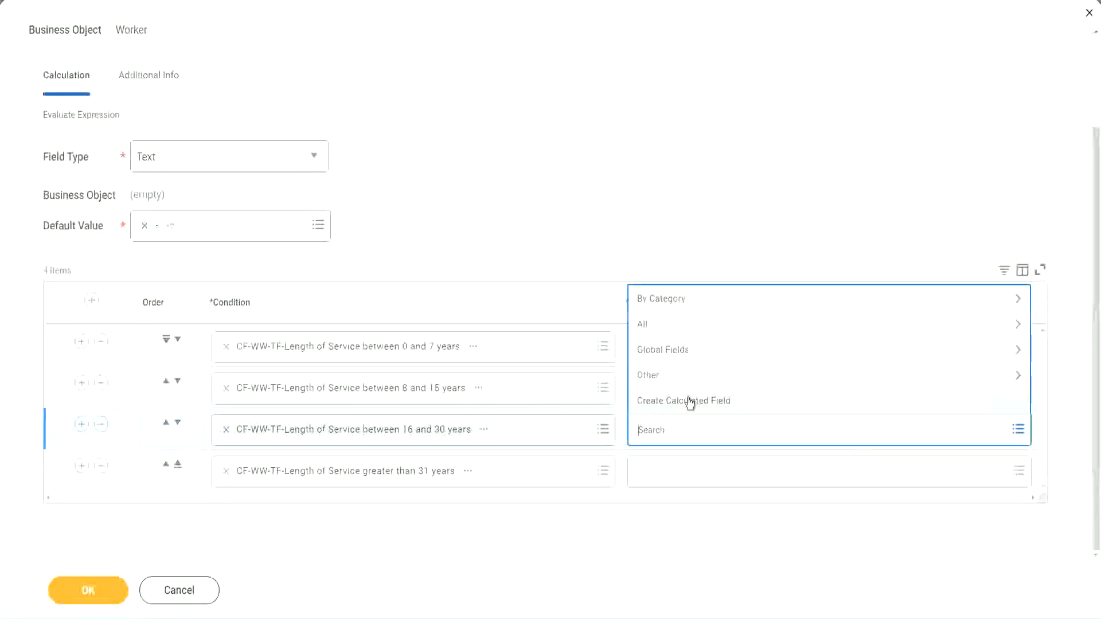
click(690, 399)
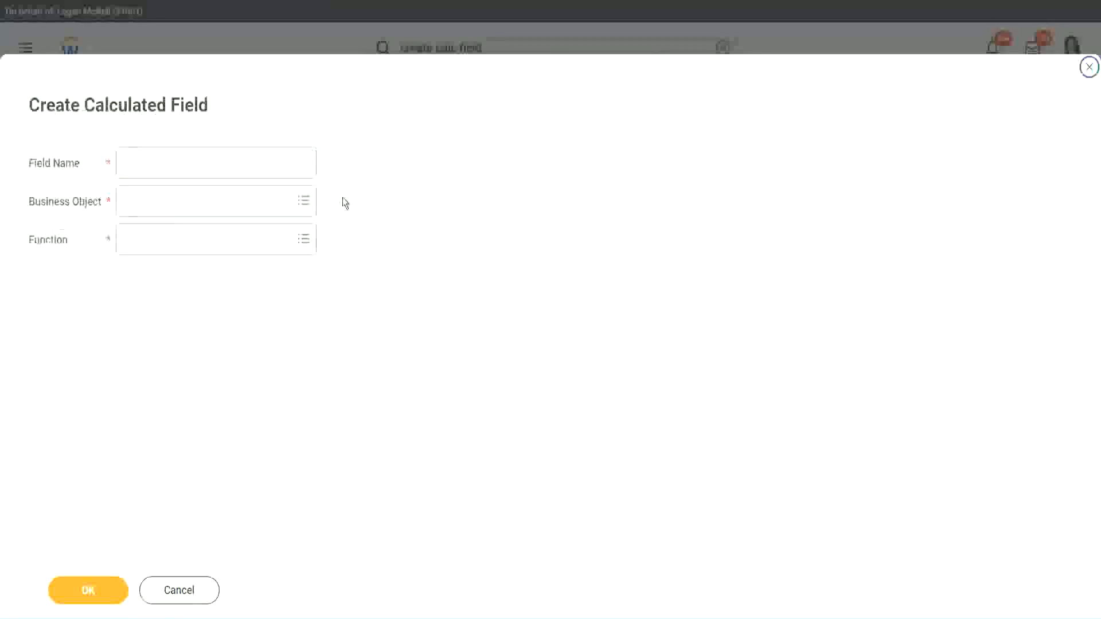
click(233, 162)
text(01 AW TC Annualized)
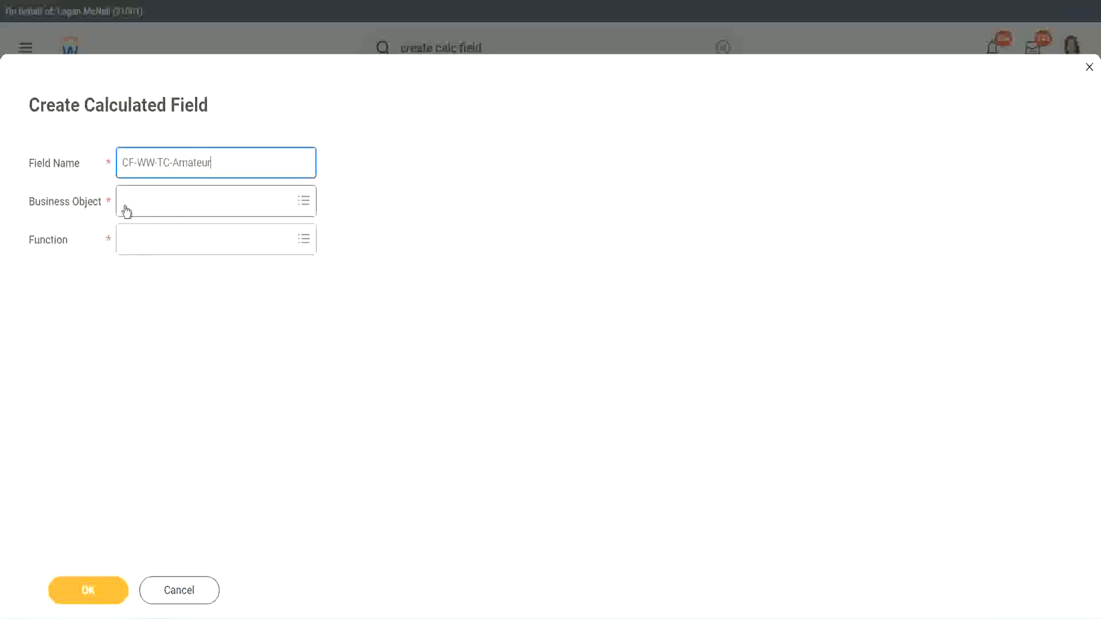
- Set the business object to Global and rename the field CF-WW-TC-Senior
click(126, 202)
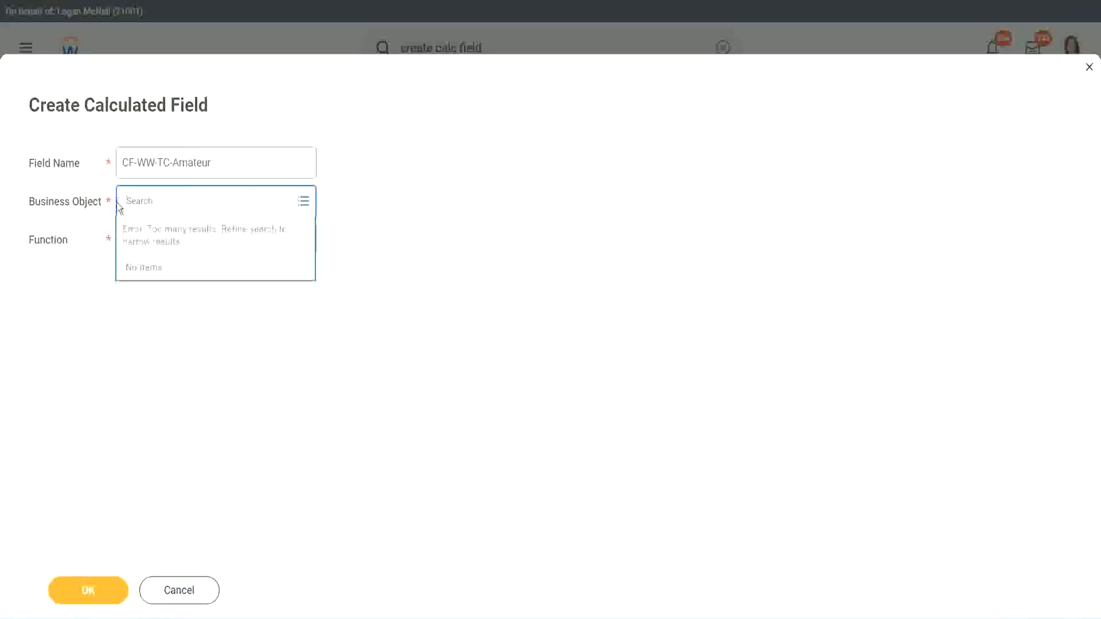
text(global)
key(Return)
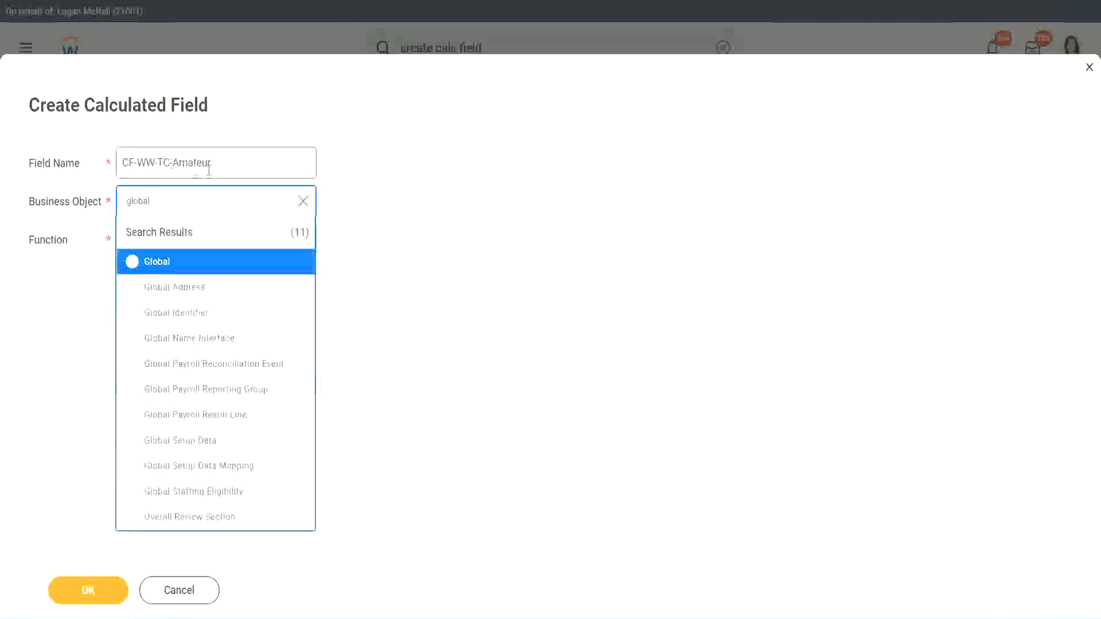
click(155, 265)
click(198, 163)
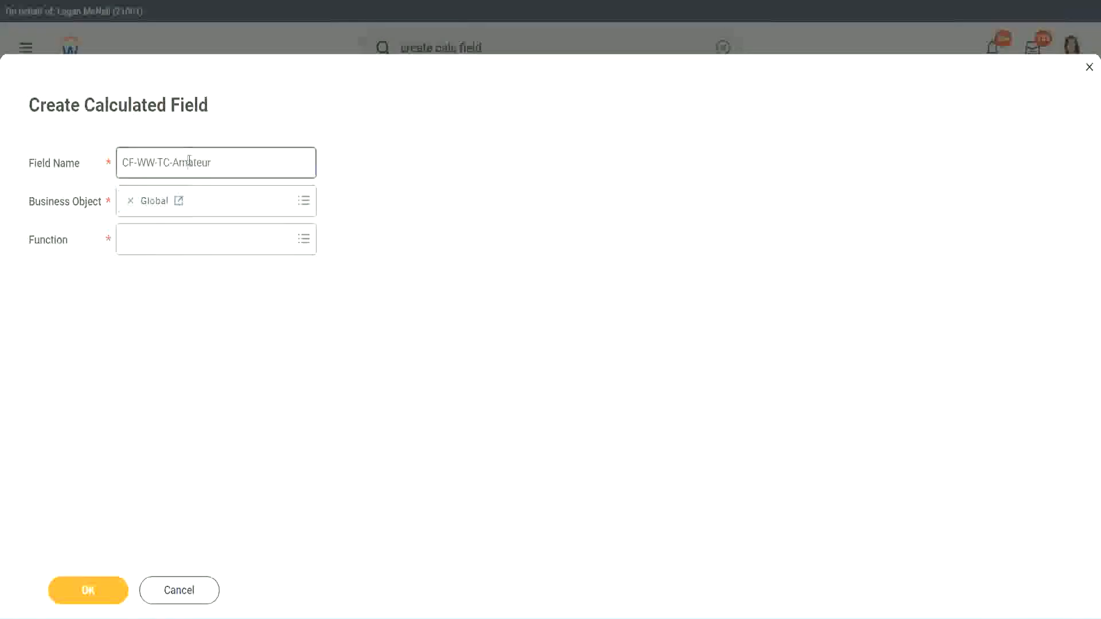
double_click(201, 163)
text(Senior)
- Set the function to Text Constant and continue
click(175, 249)
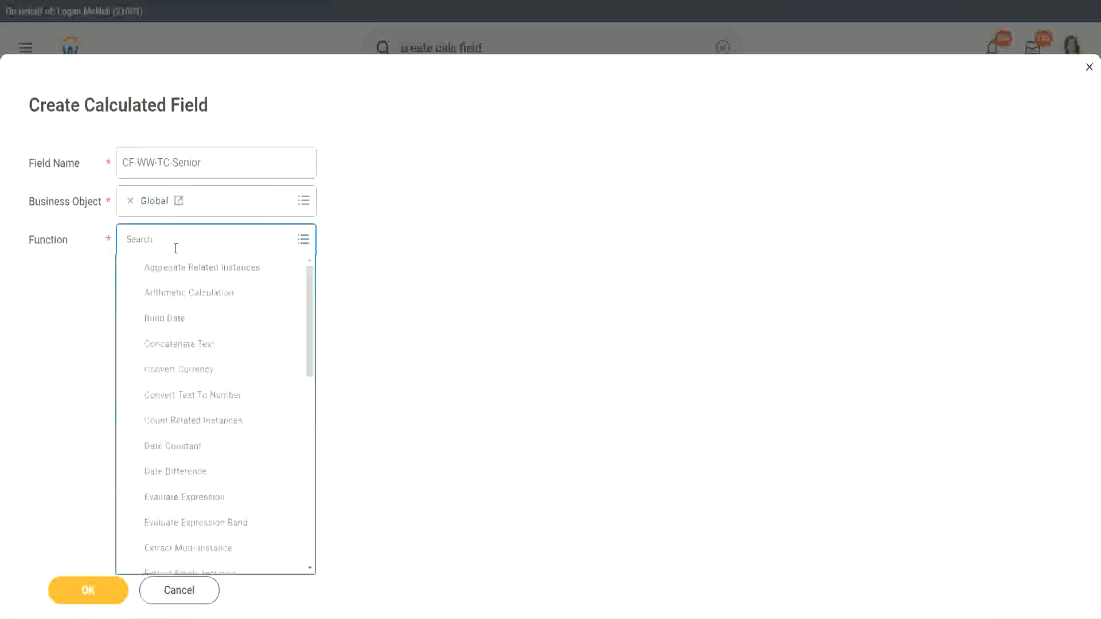
text(tc)
key(Return)
click(173, 297)
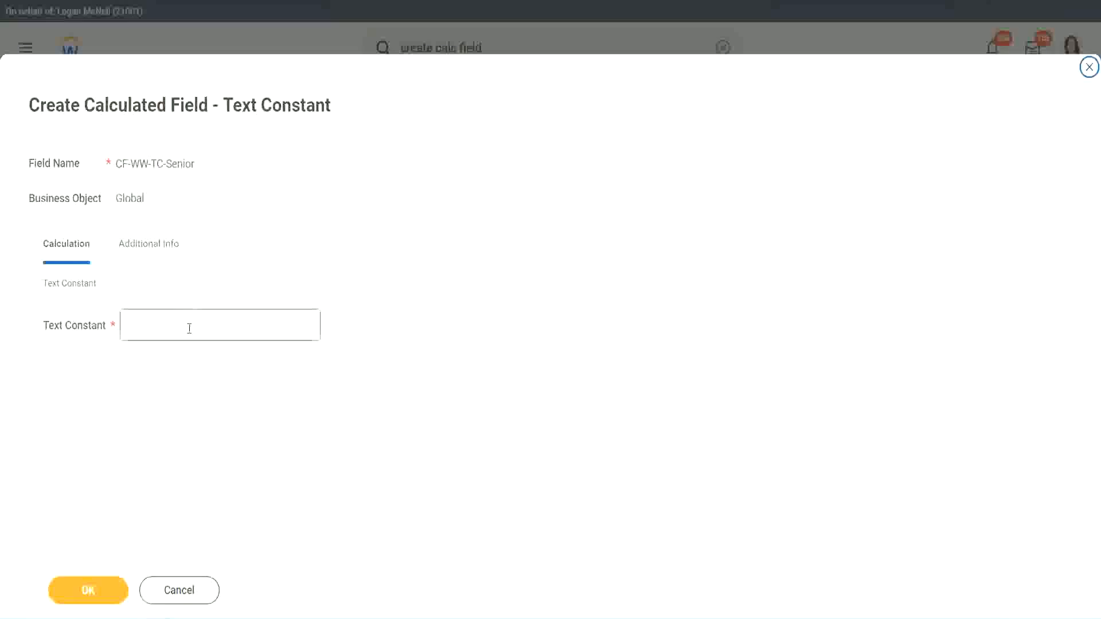
- Enter the Senior text constant and save the calculated field
click(186, 323)
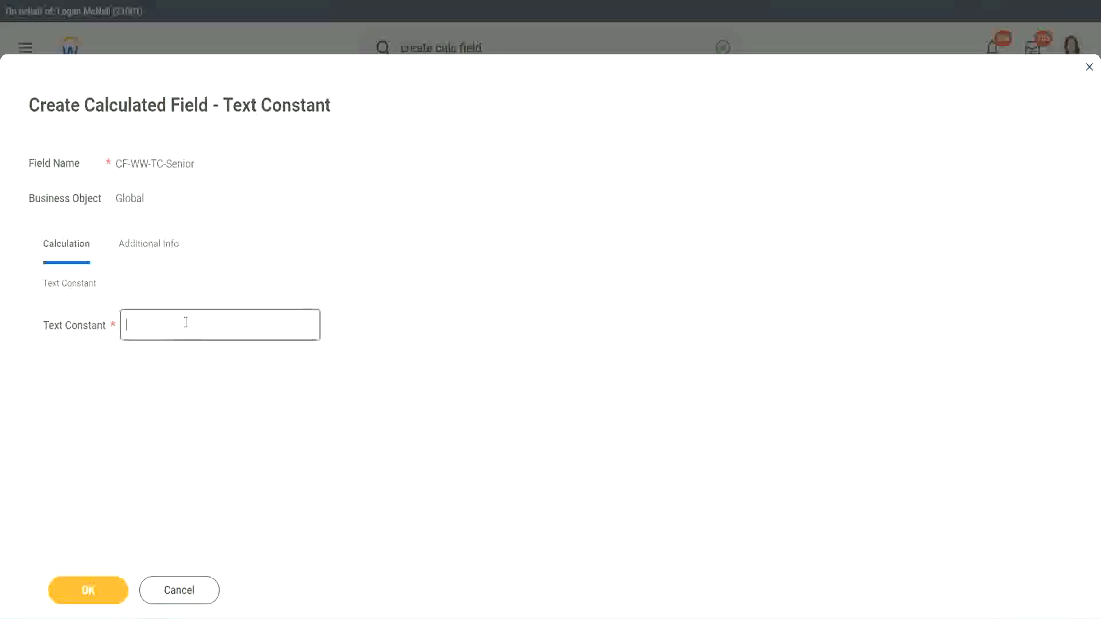
text(Senior)
click(109, 599)
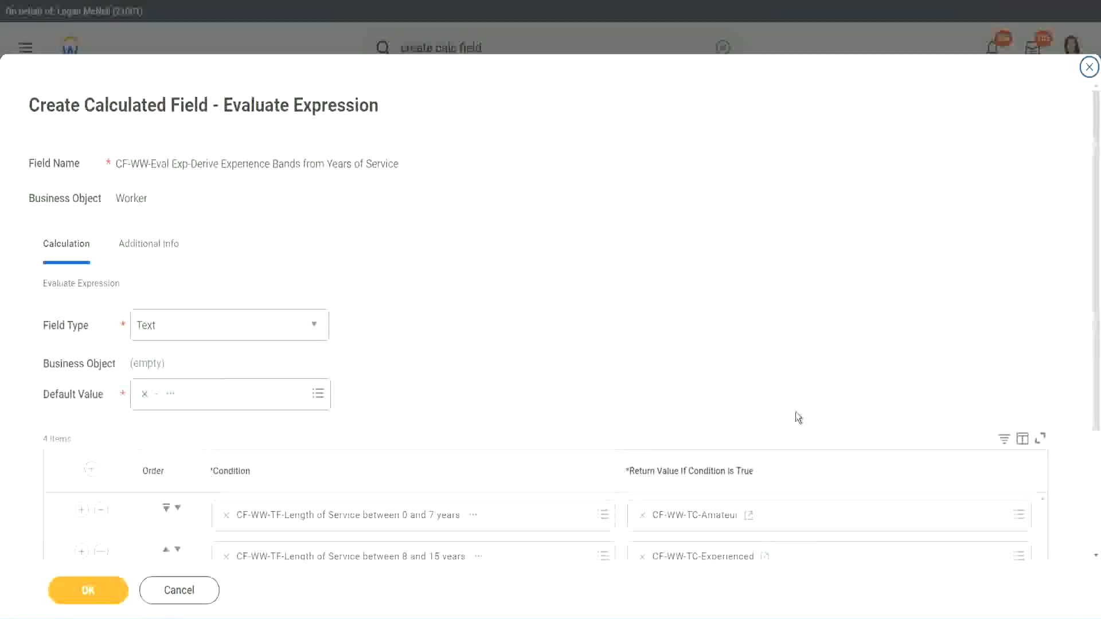
- Create a new calculated field from the fourth return value, pasting the copied Senior field name
scroll(774, 459, down, 2)
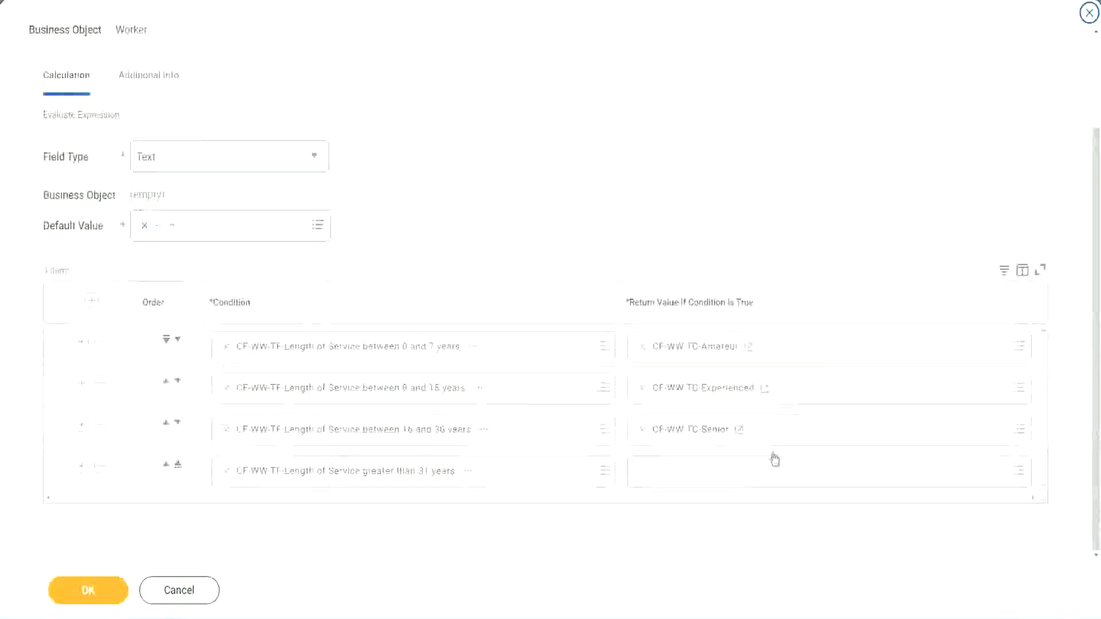
right_click(671, 436)
click(664, 494)
click(671, 479)
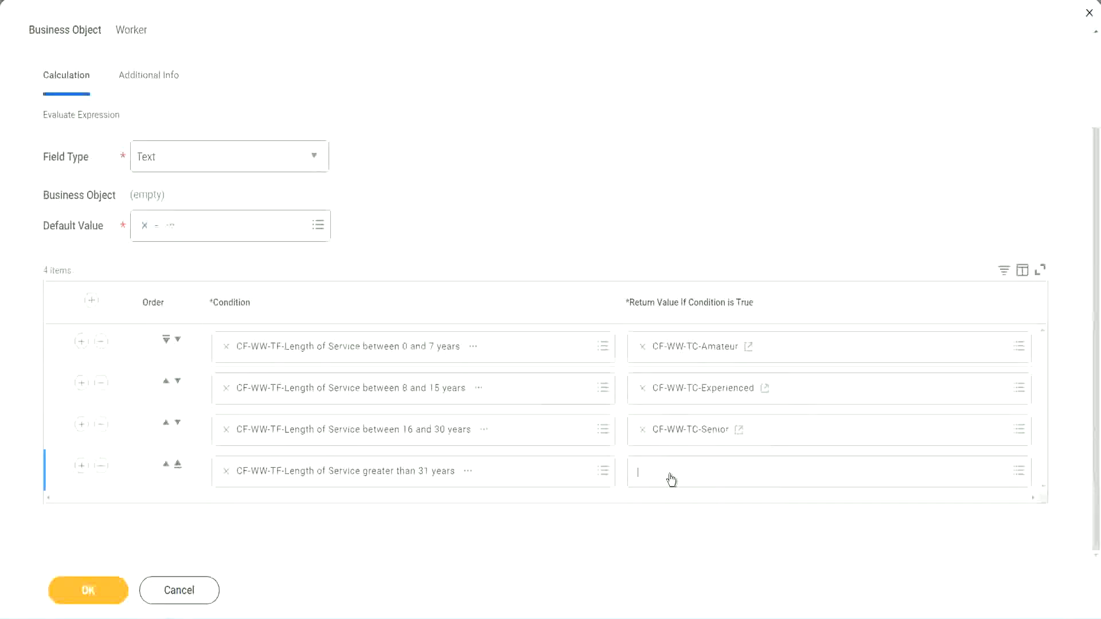
click(683, 446)
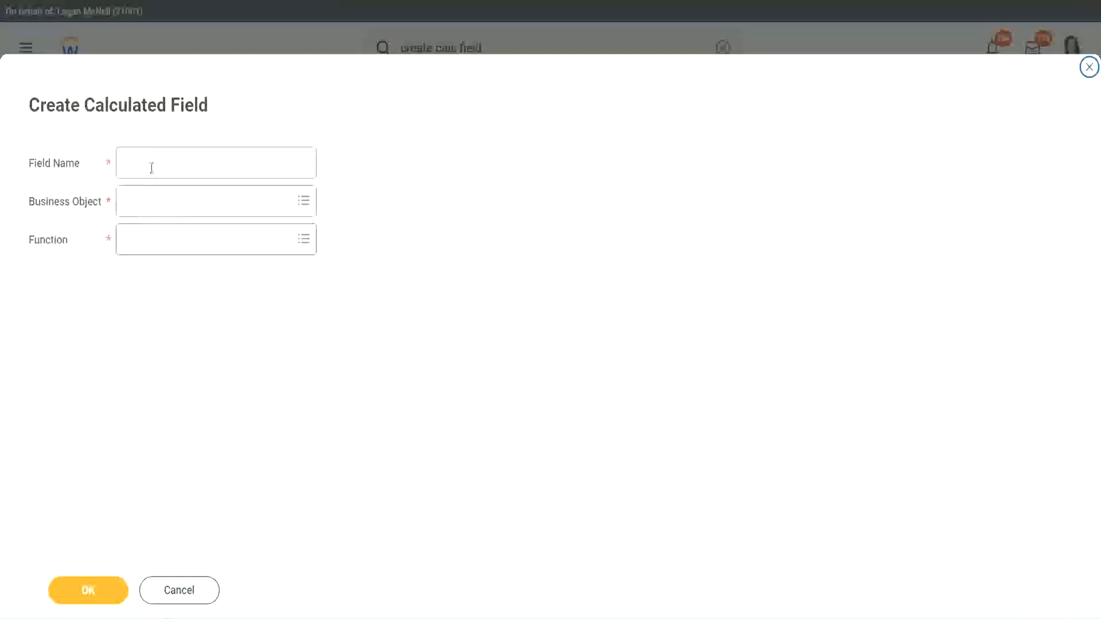
click(153, 166)
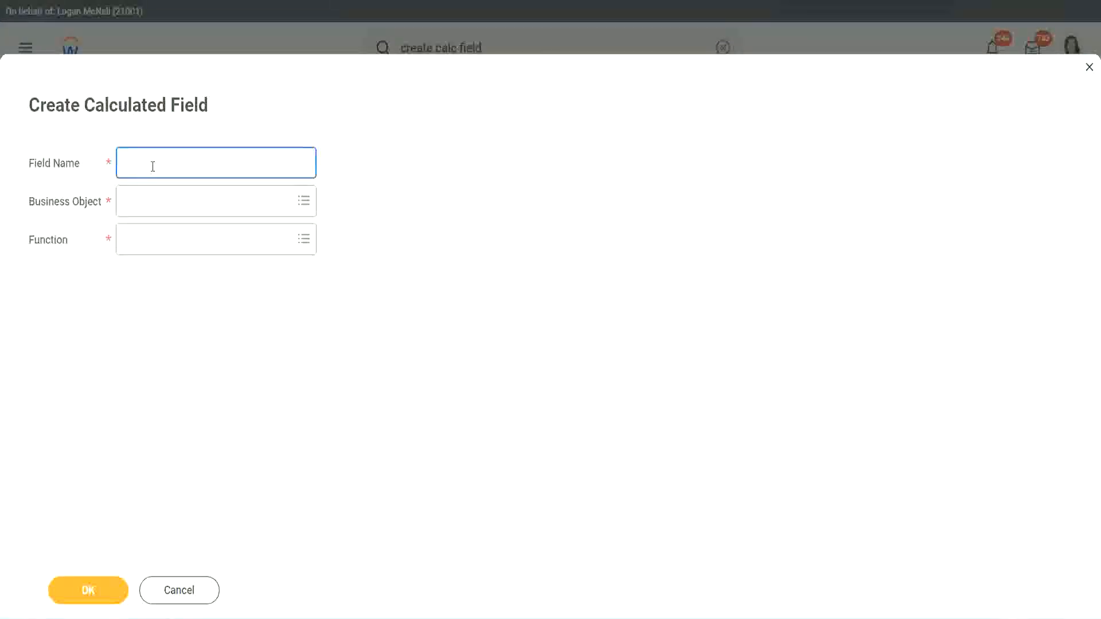
text(CF-WW-TC-Senior)
- Rename the field CF-WW-TC-Legend and set its business object to Global
double_click(187, 163)
text(Legen)
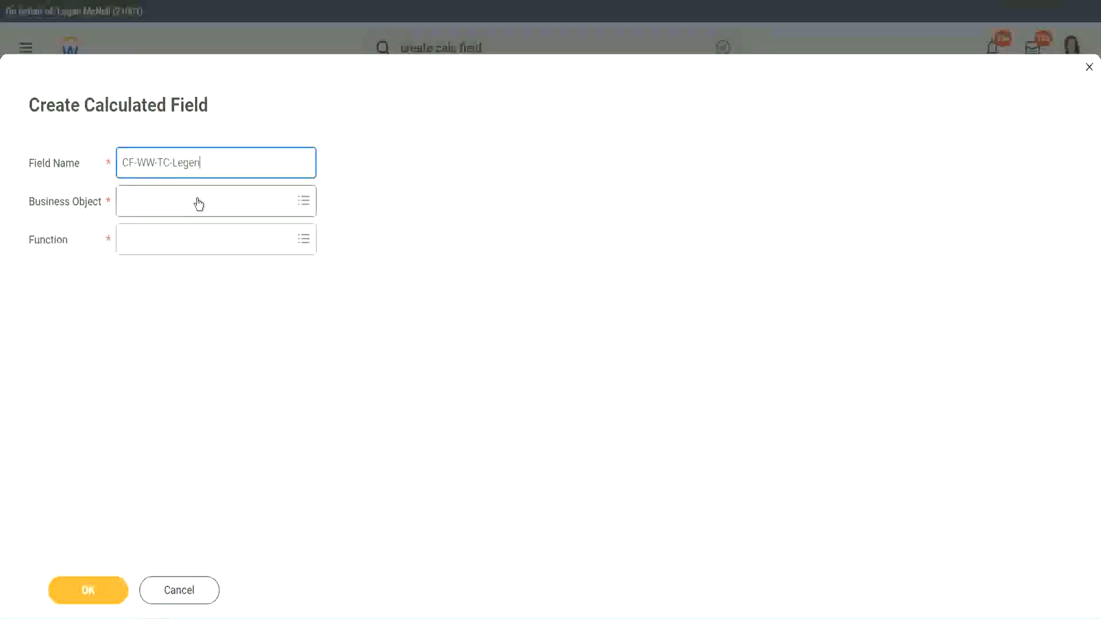
click(155, 210)
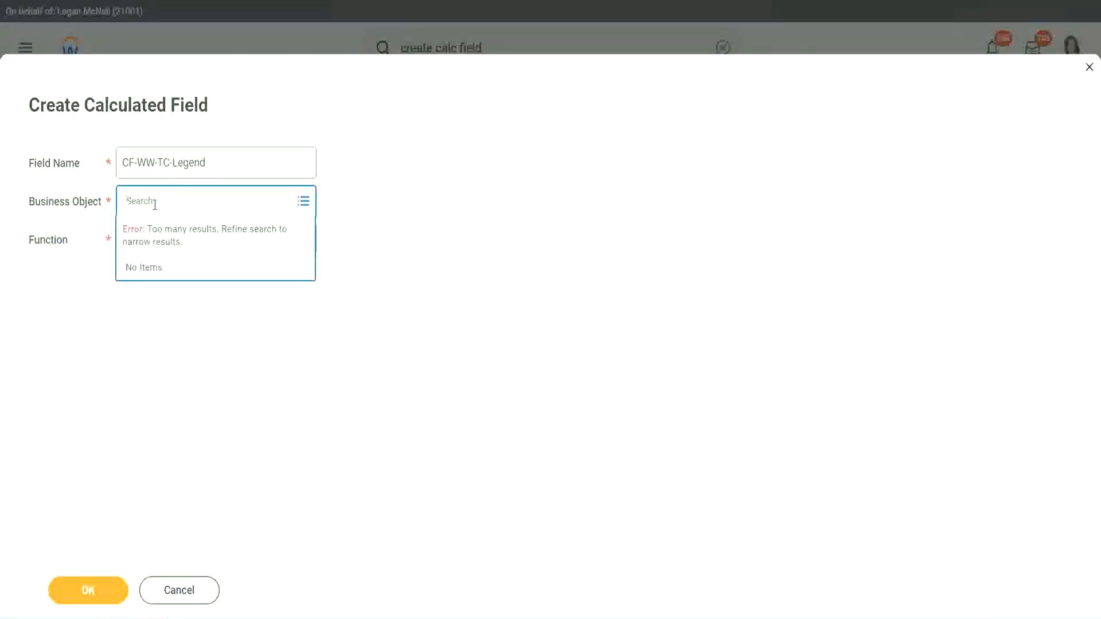
text(Global)
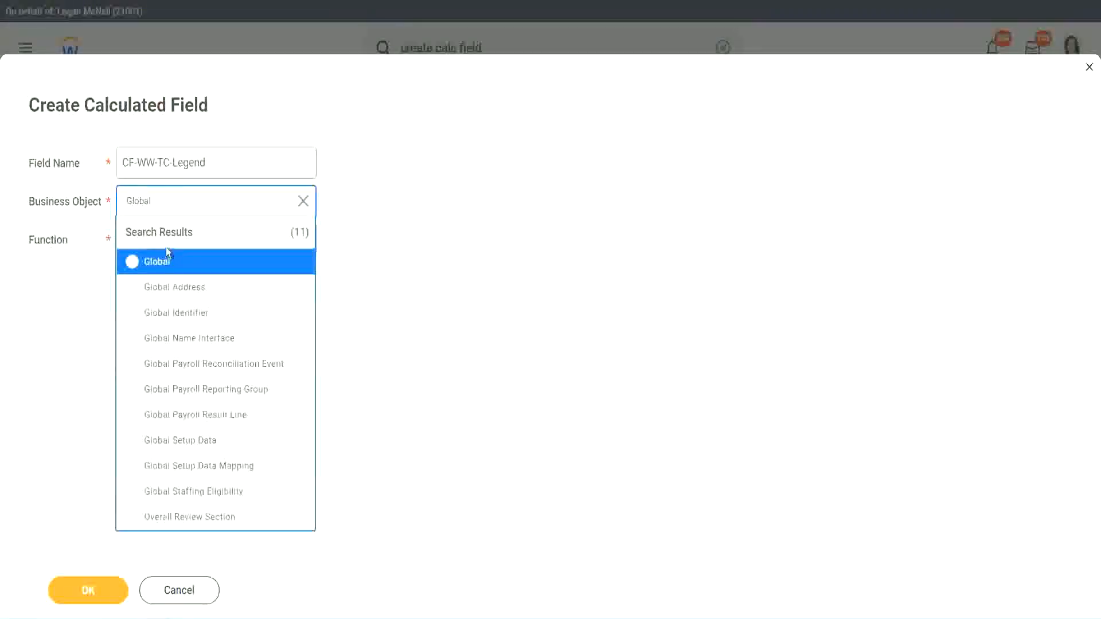
click(164, 263)
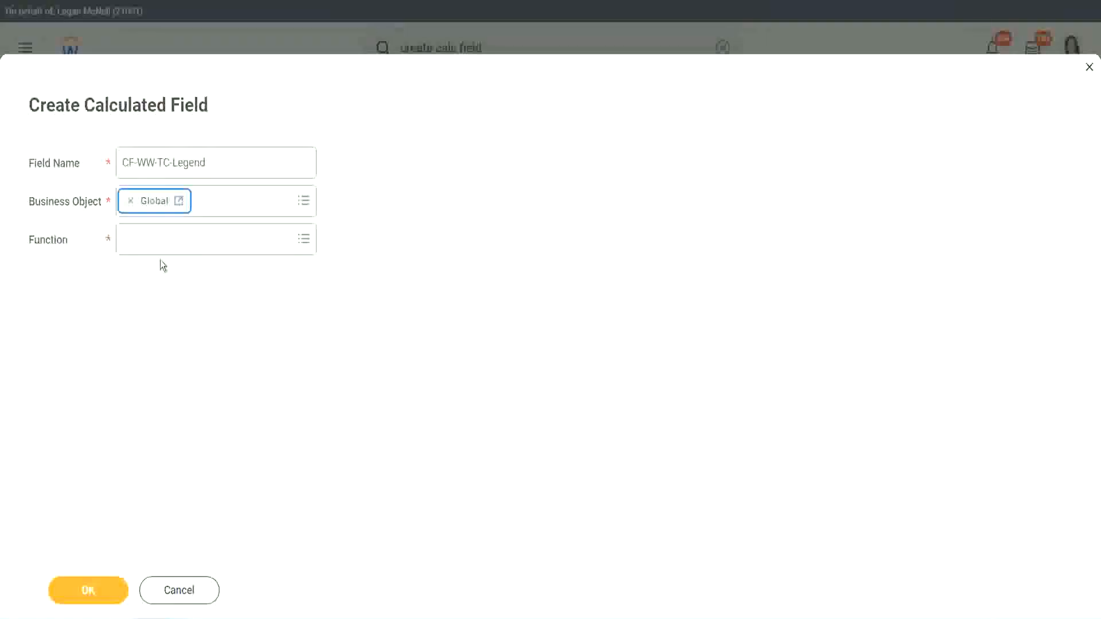
- Choose the Text Constant function and continue
click(158, 238)
text(tc)
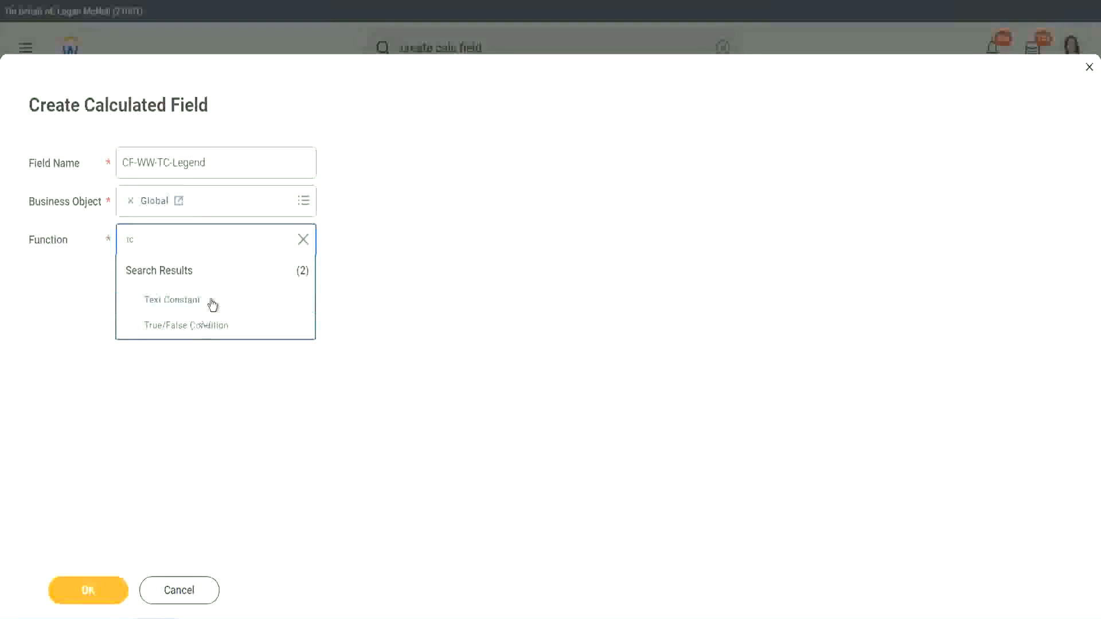
click(214, 303)
click(78, 590)
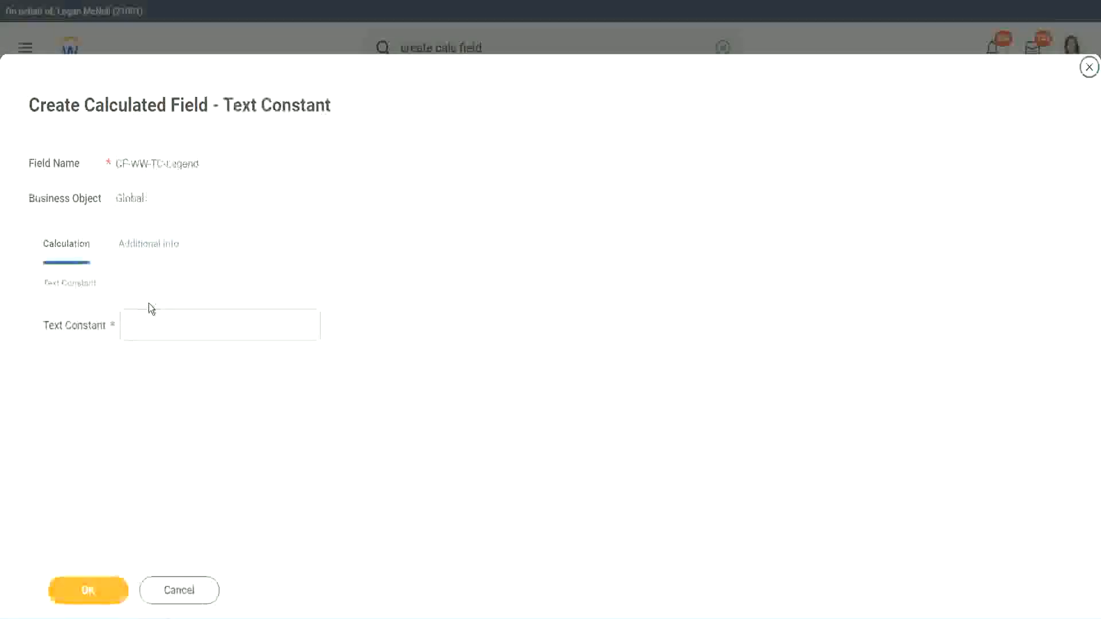
- Enter Legend as the text constant and save the calculated field
click(142, 326)
text(Legend)
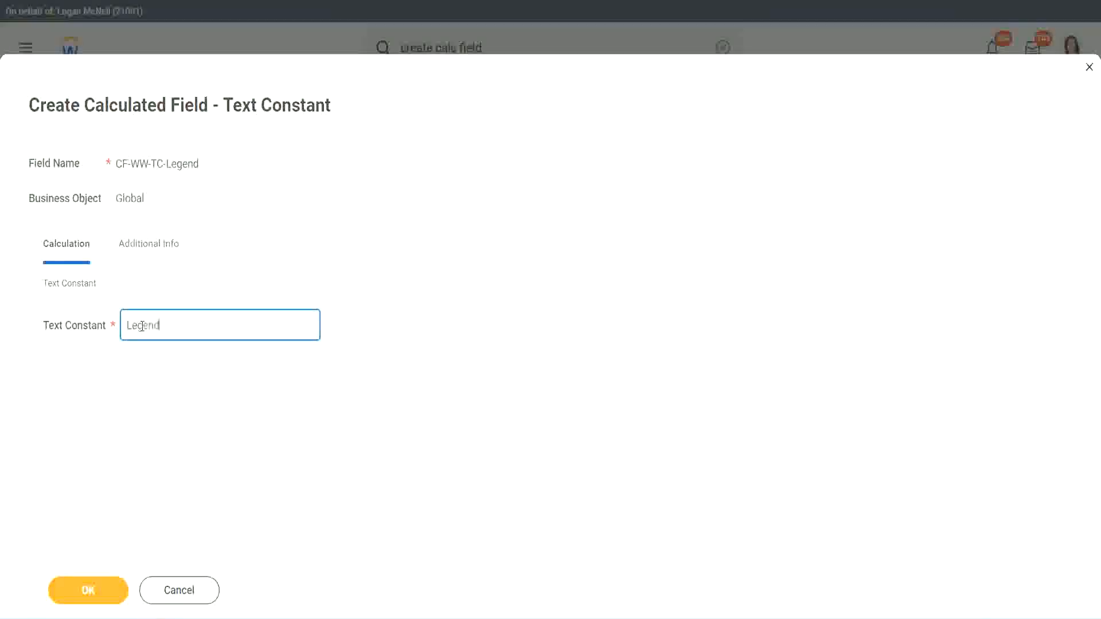
click(95, 591)
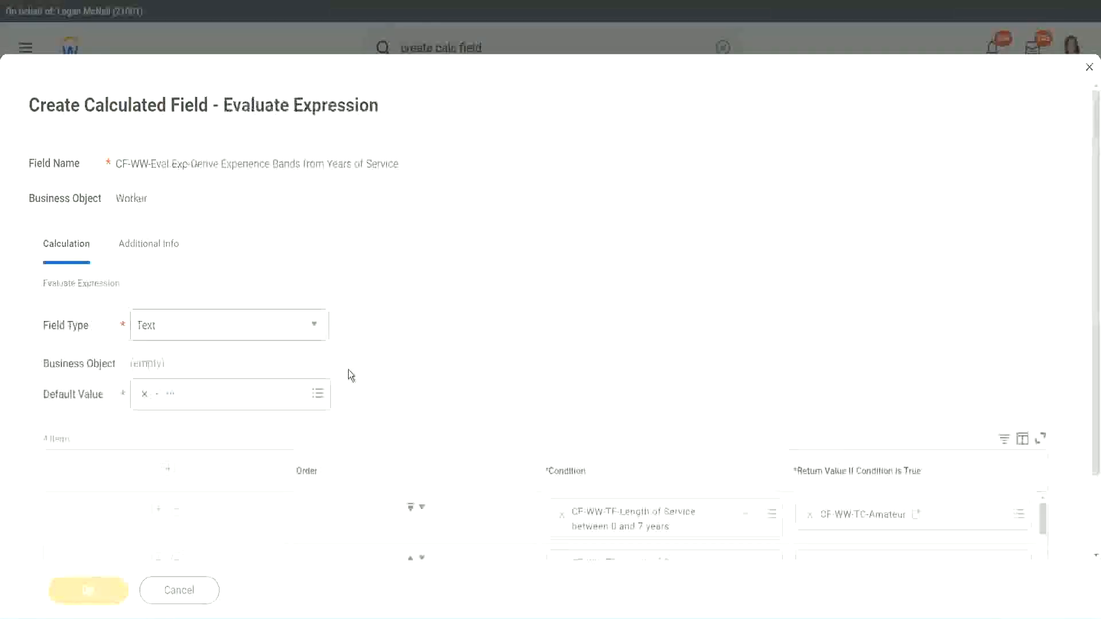
- Review the four condition and return value pairs and save the Evaluate Expression calculated field
scroll(583, 307, down, 3)
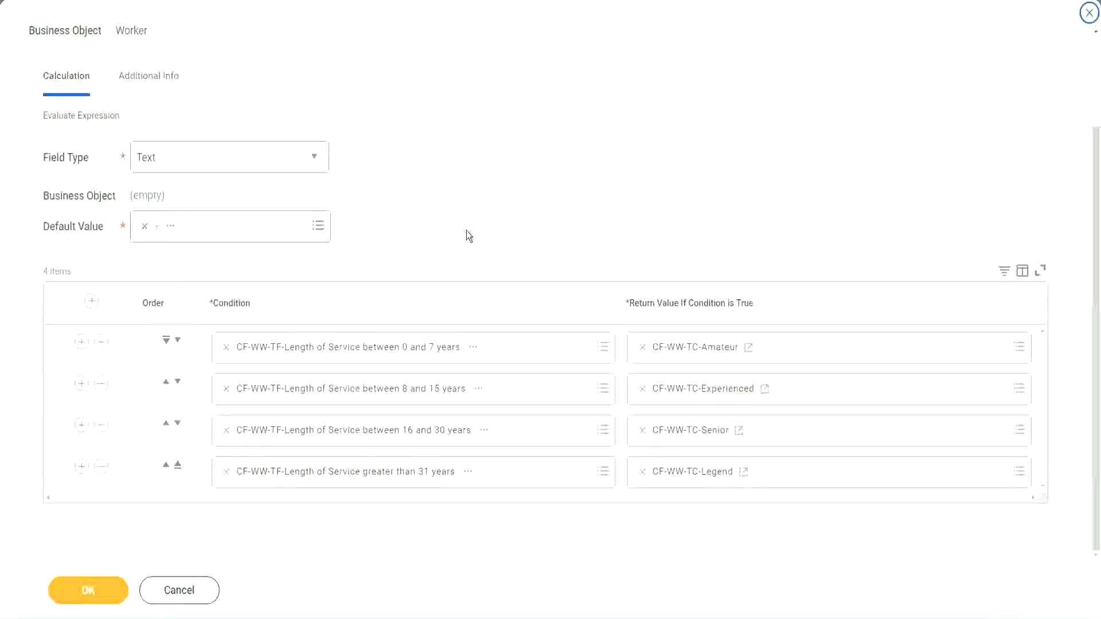
scroll(466, 230, up, 2)
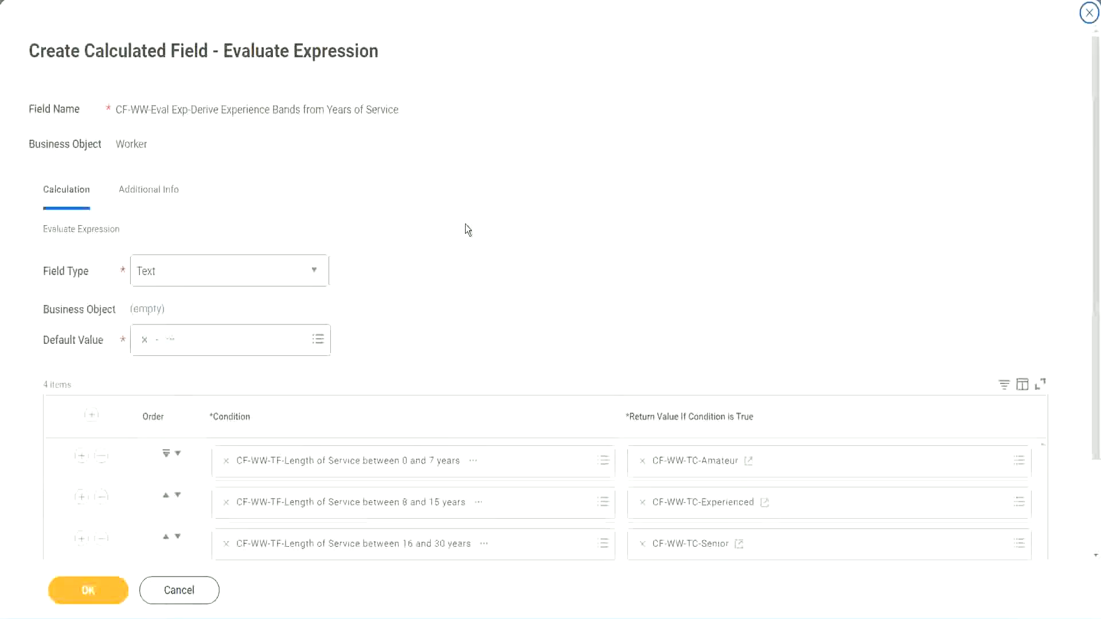
scroll(466, 225, down, 2)
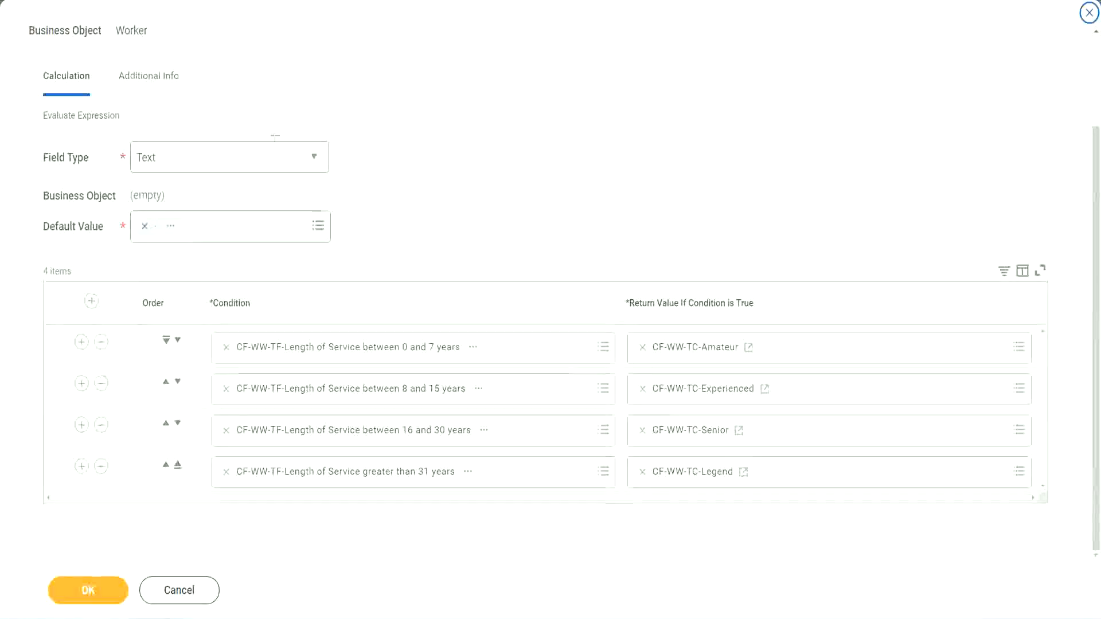
drag(706, 162, 714, 269)
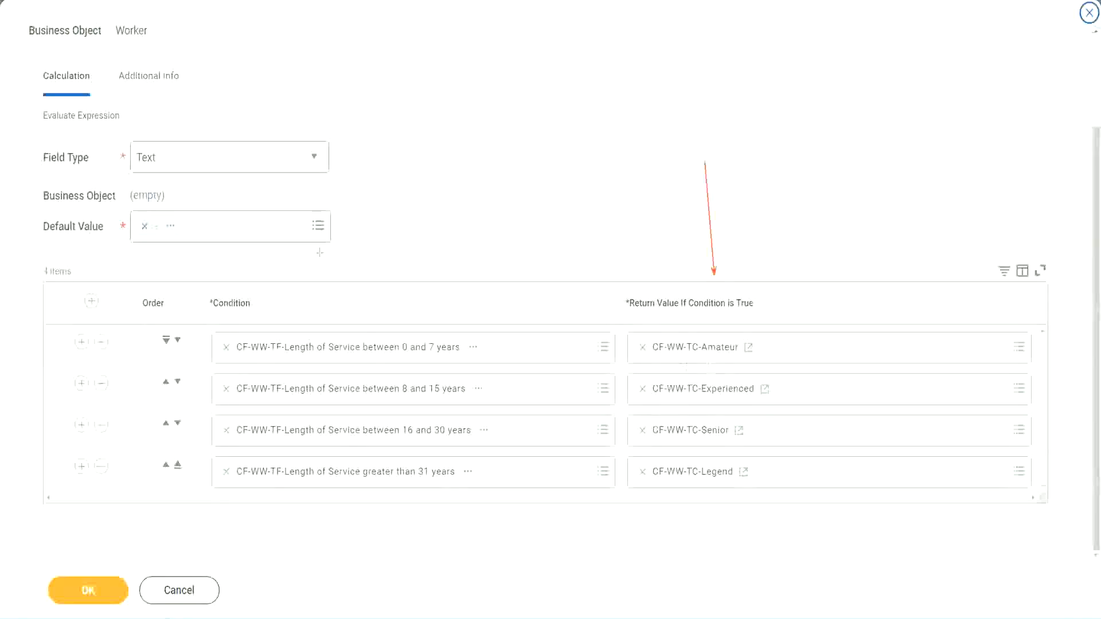
drag(136, 99, 141, 137)
click(96, 591)
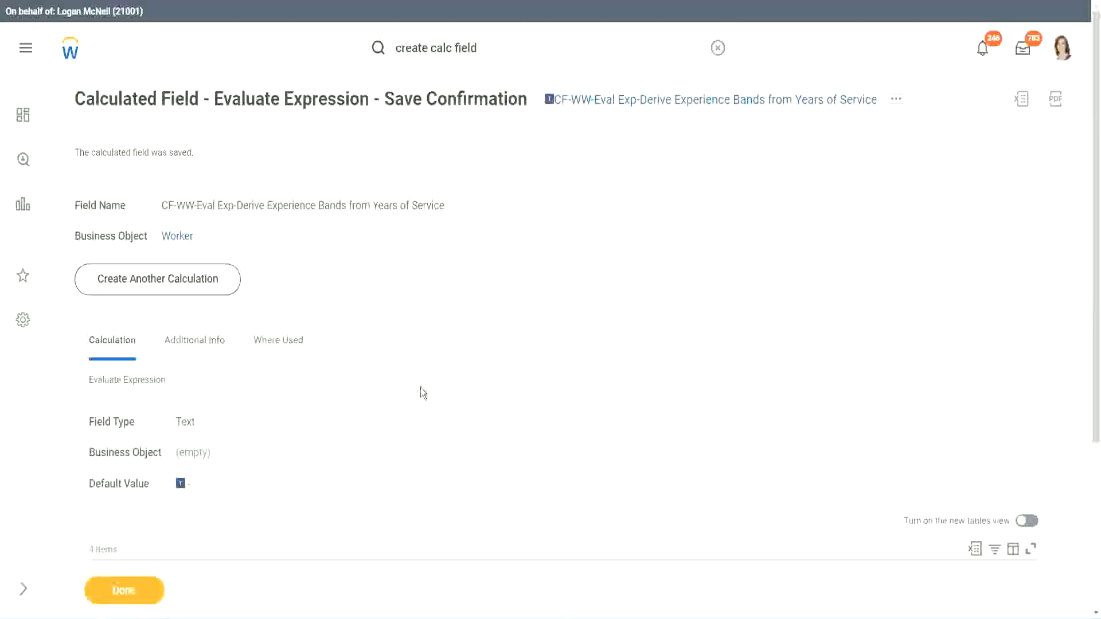
- Copy the saved Evaluate Expression calculated field's name
scroll(421, 385, down, 4)
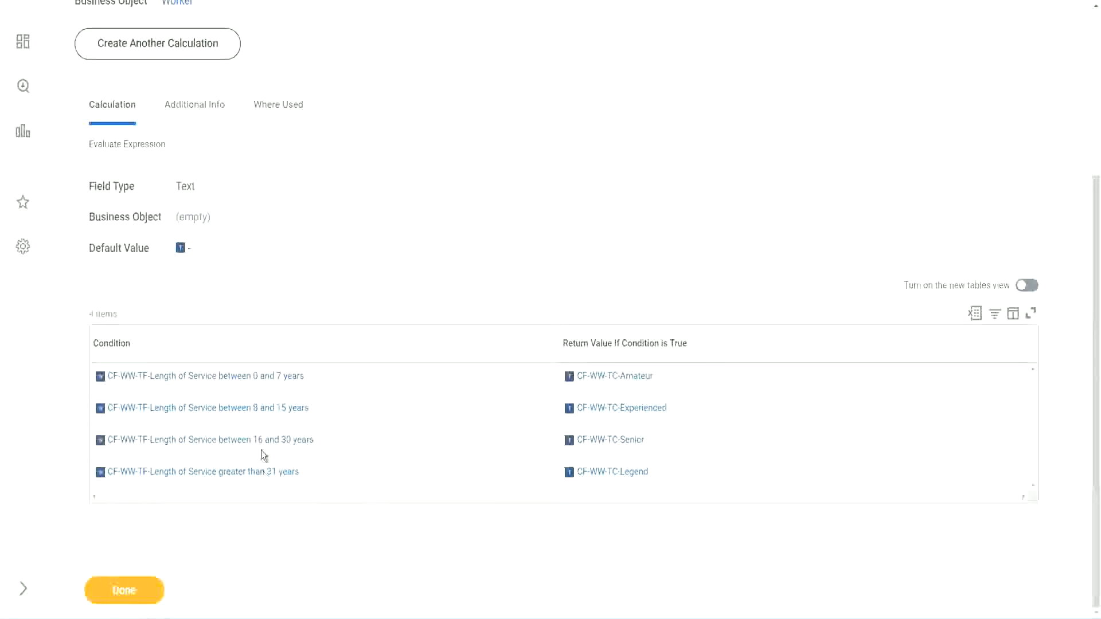
scroll(308, 344, up, 4)
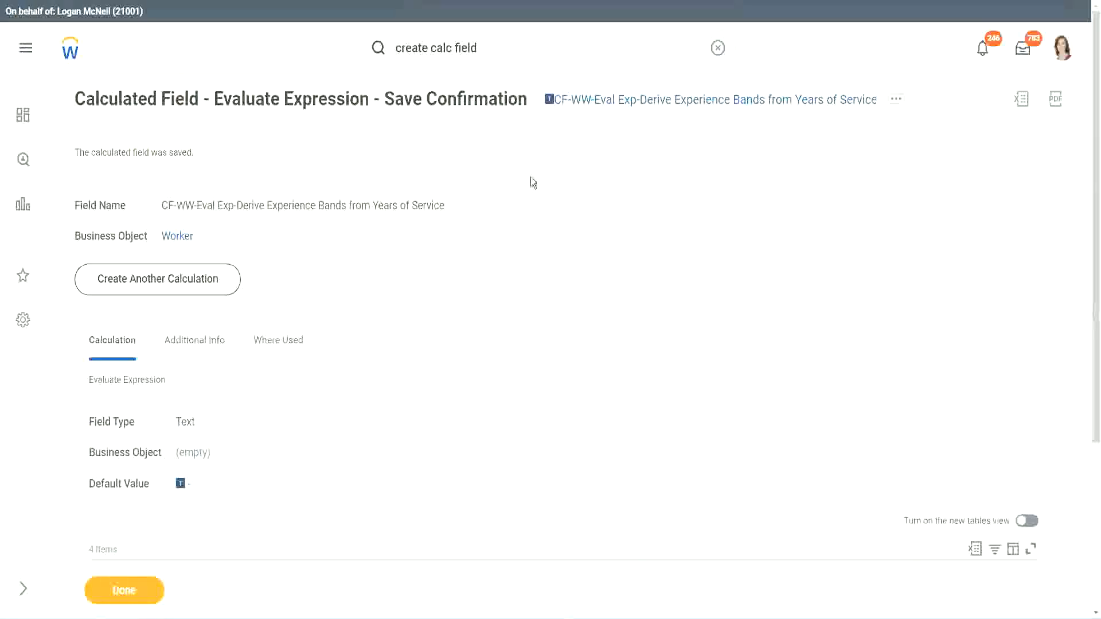
right_click(645, 106)
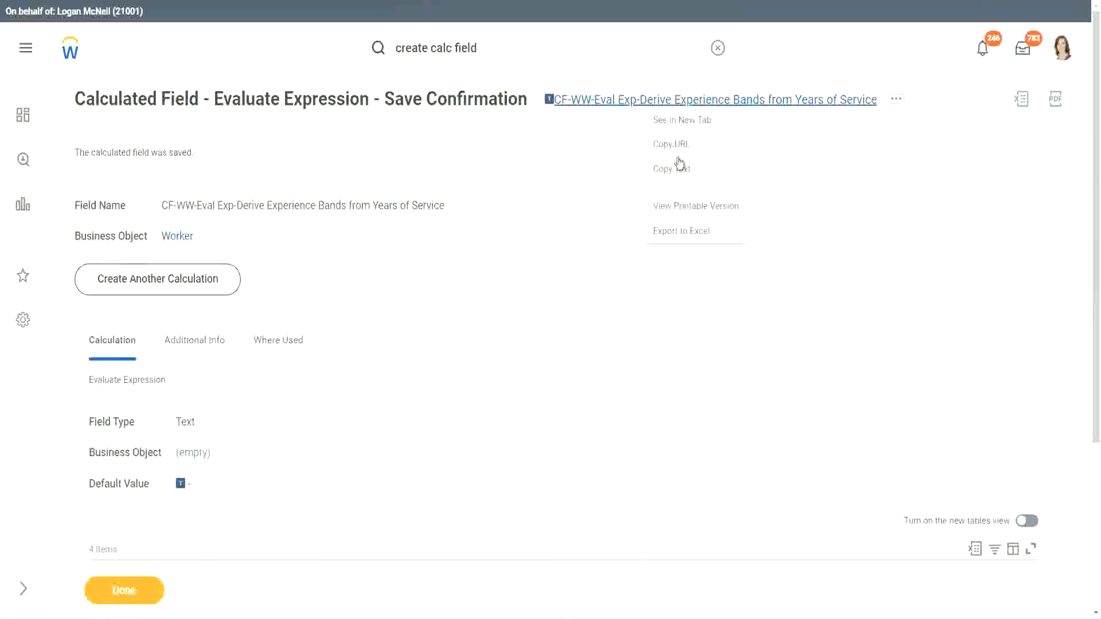
click(675, 170)
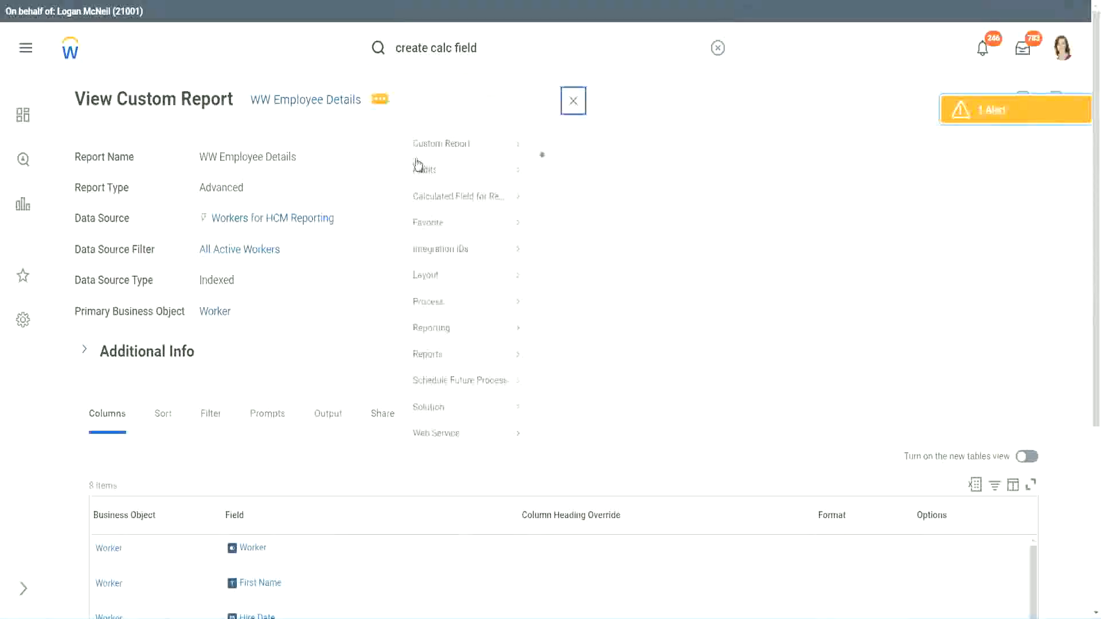
- Open the WW Employee Details custom report for editing
mouse_move(450, 164)
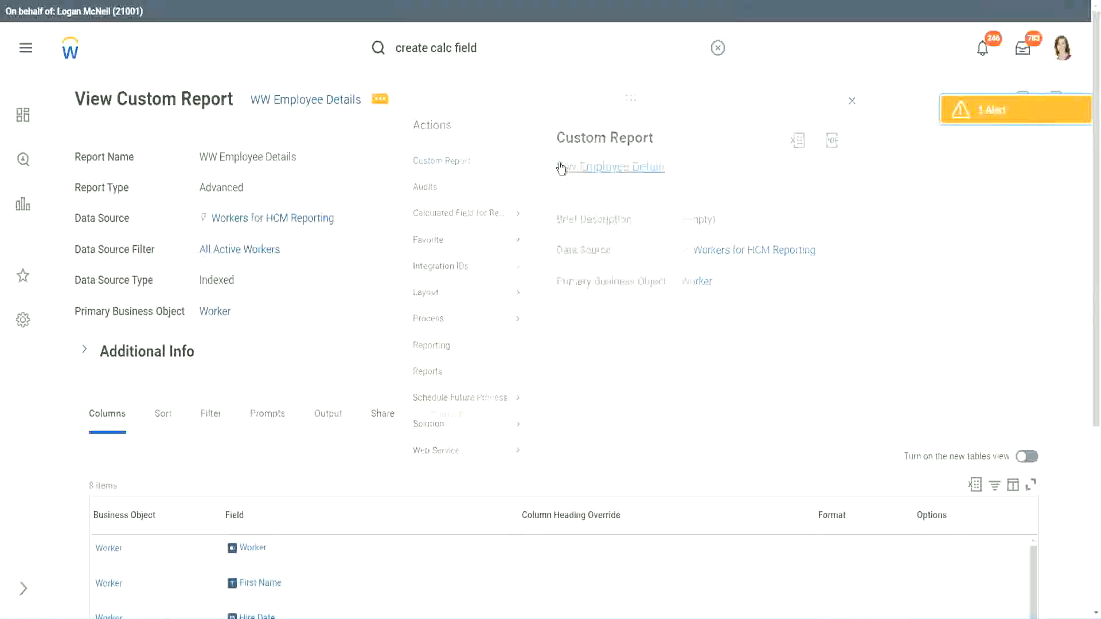
click(561, 168)
scroll(401, 248, down, 4)
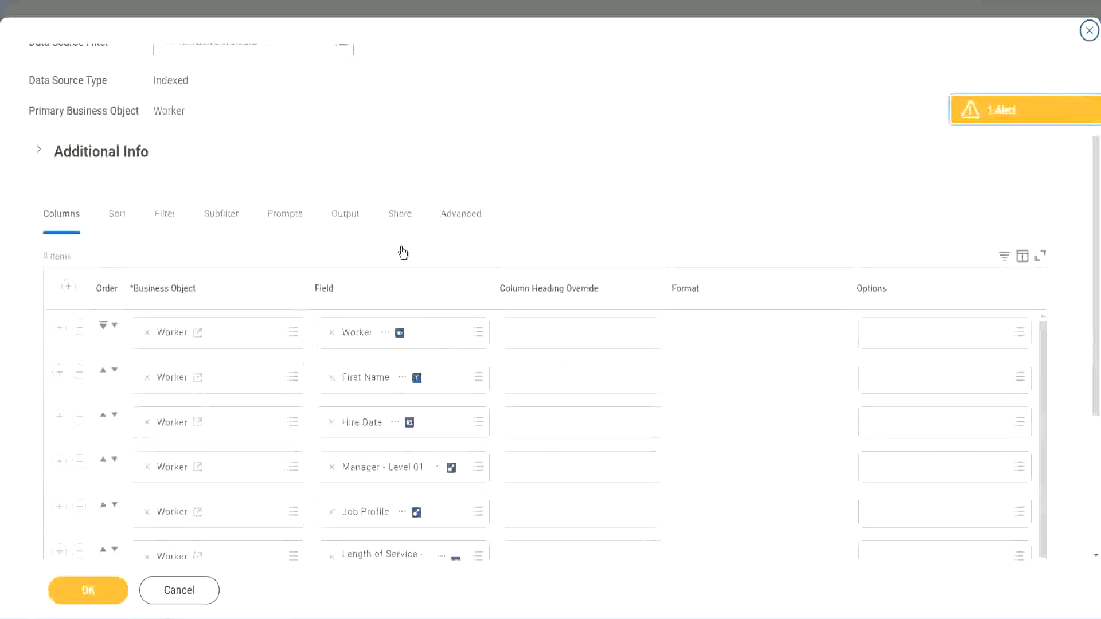
scroll(404, 276, down, 2)
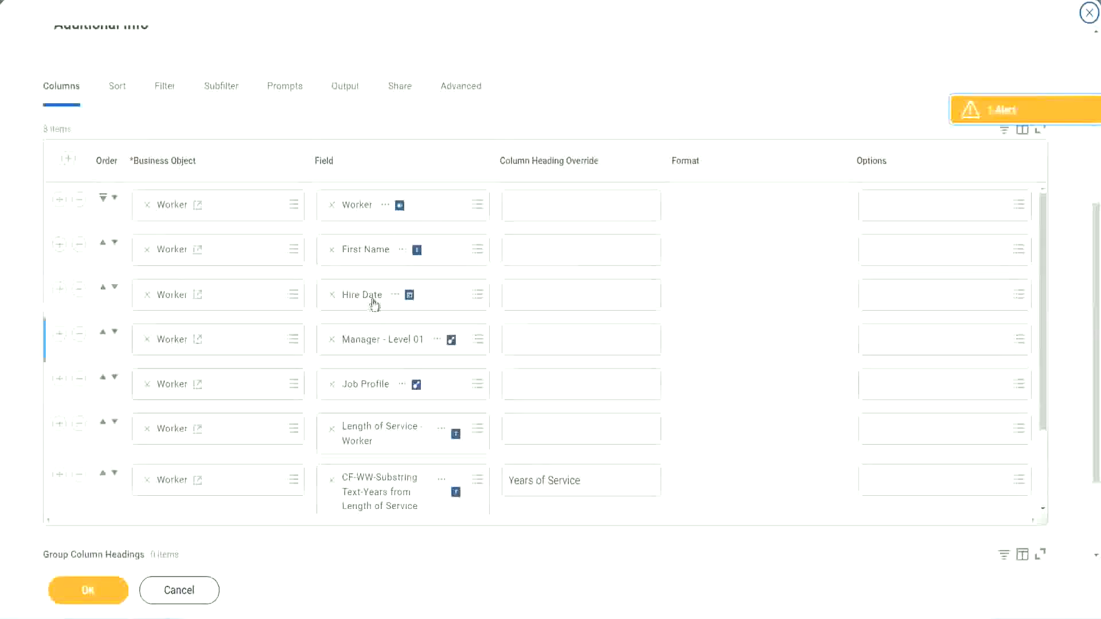
- Add a new column row at the end of the columns list and remove the Years of Service substring column
click(59, 474)
scroll(387, 332, down, 1)
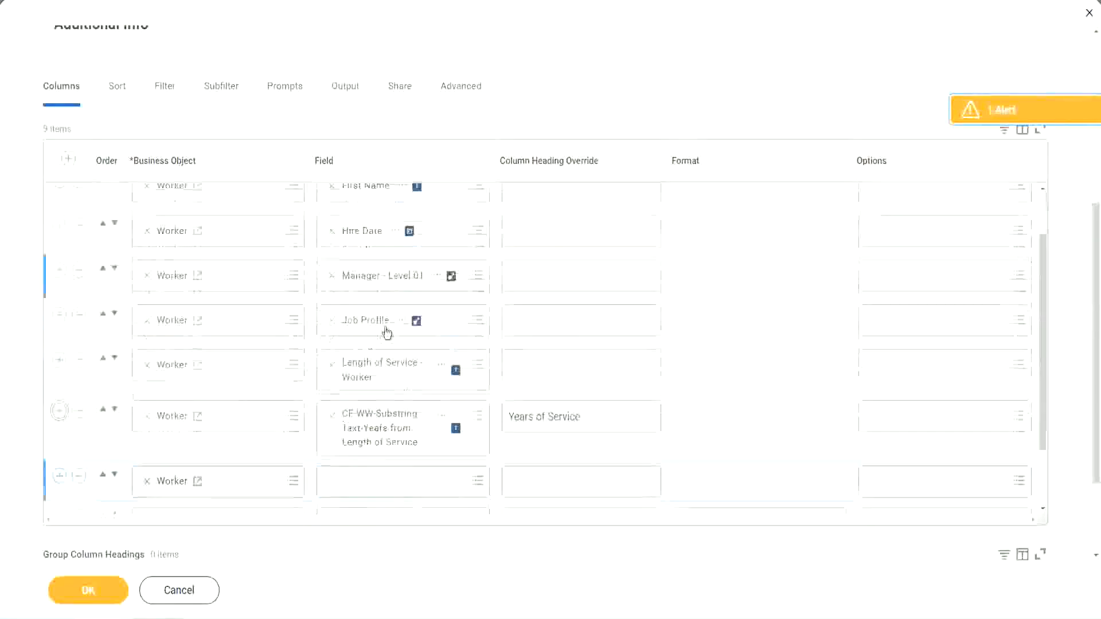
scroll(387, 333, down, 5)
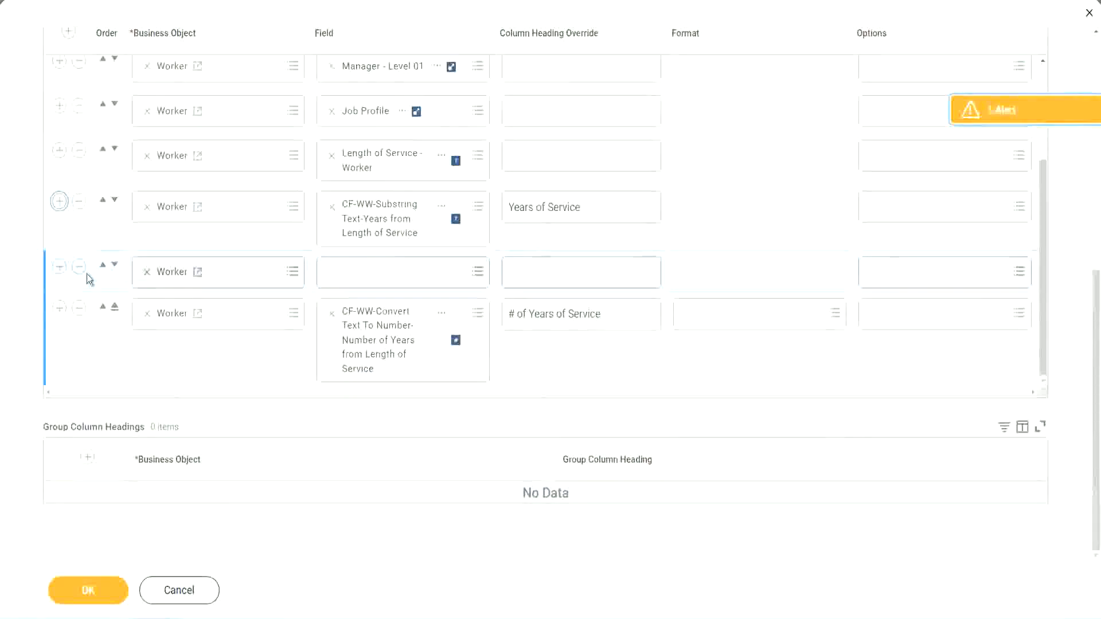
click(114, 266)
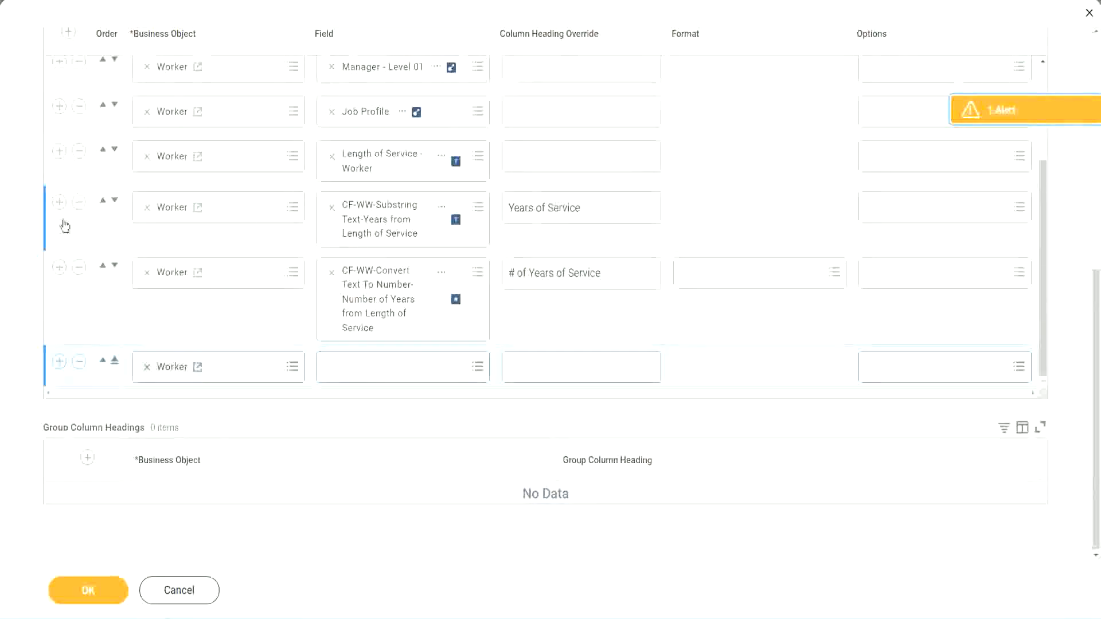
click(79, 202)
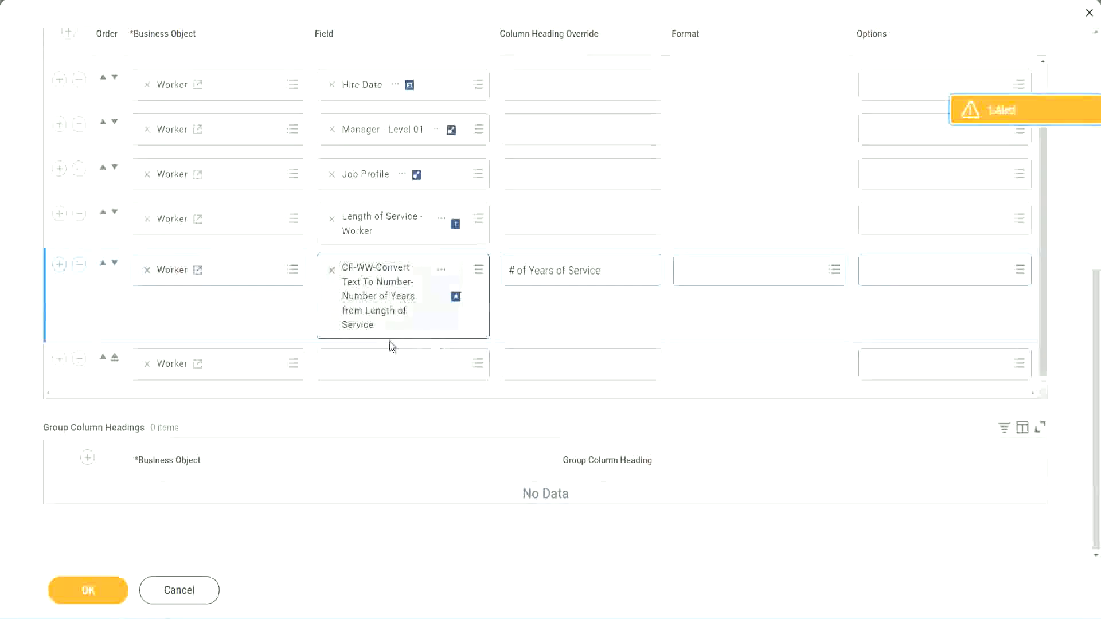
- Set the new column to the pasted Evaluate Expression field with heading Experience Bands and save the report
click(361, 367)
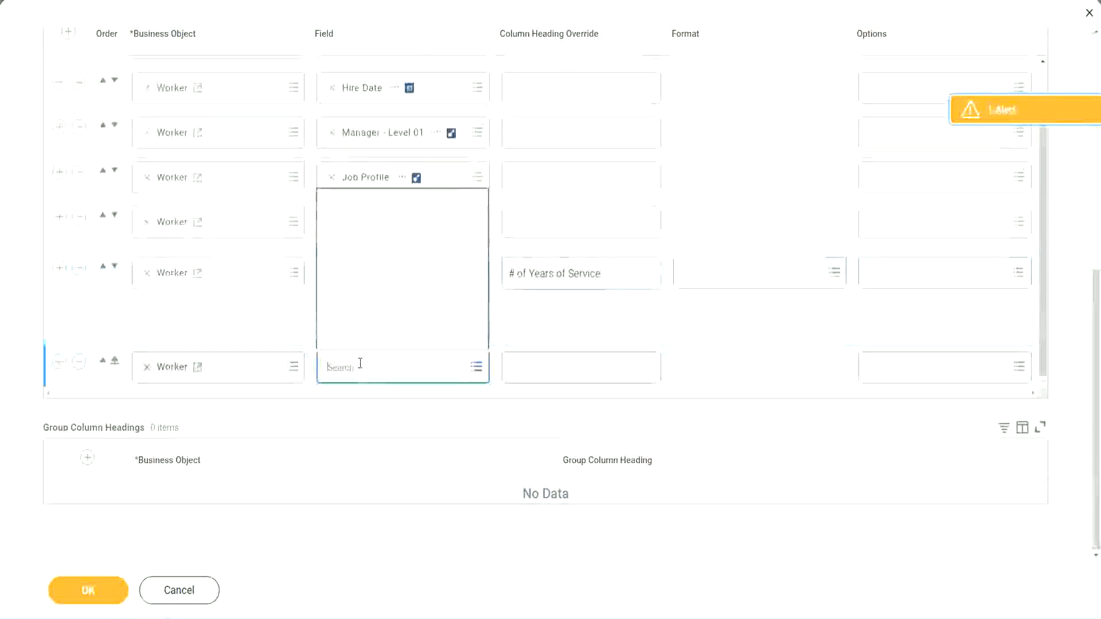
key(ctrl+v)
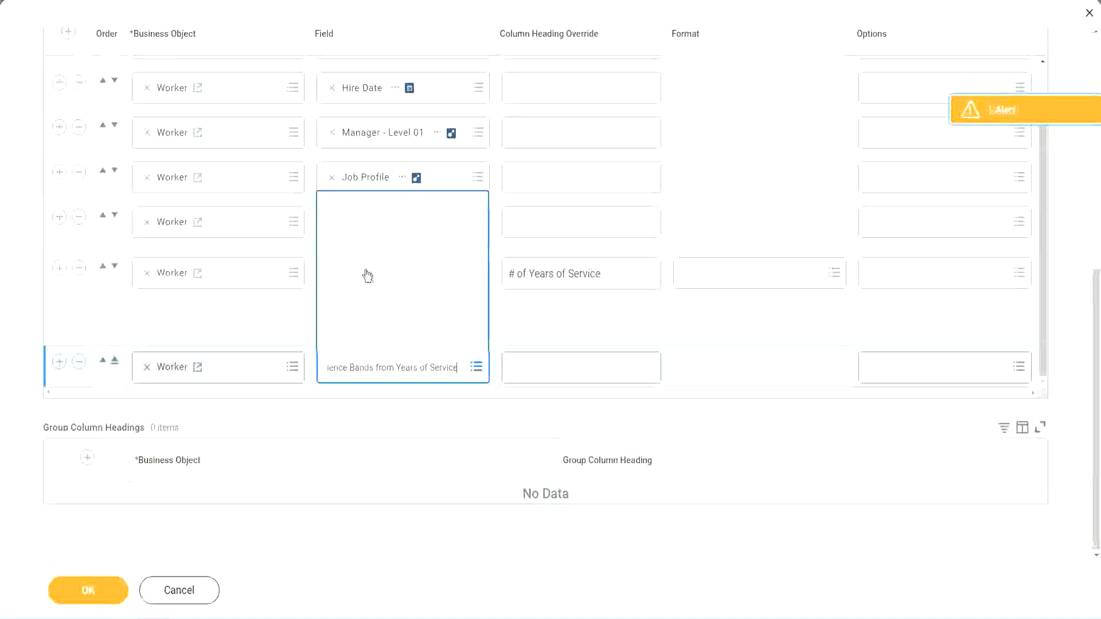
click(562, 329)
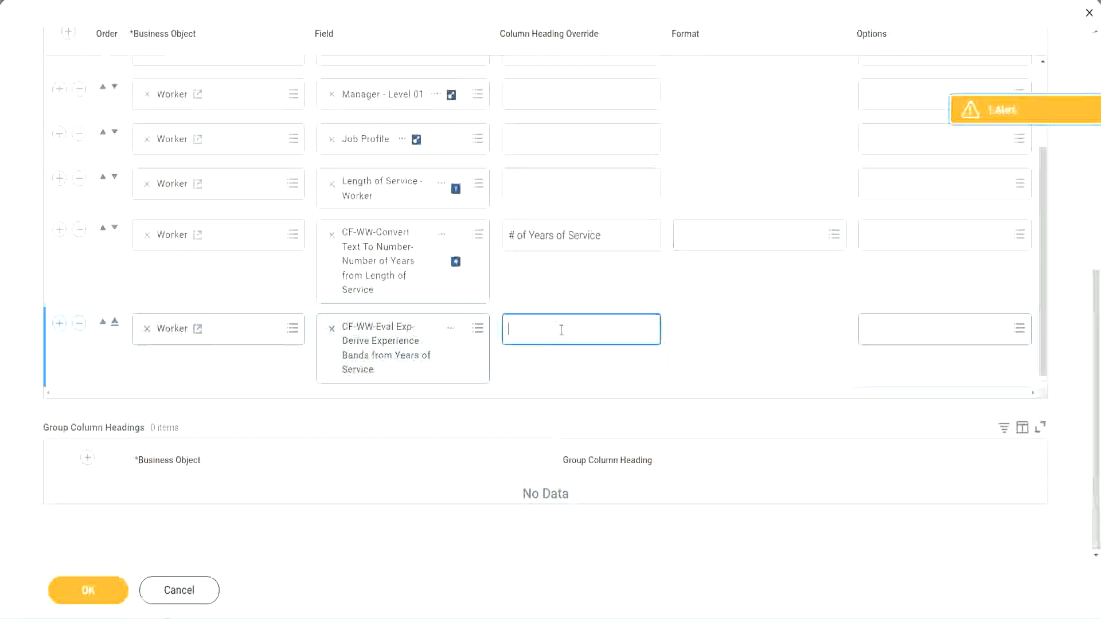
text(Experience )
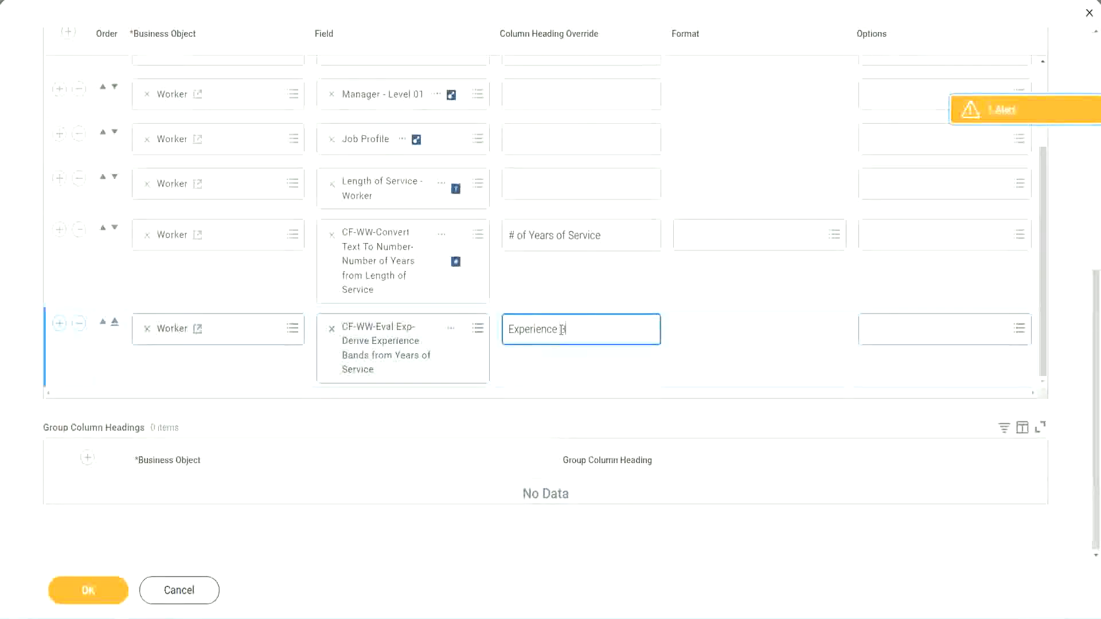
text(Bands)
click(107, 595)
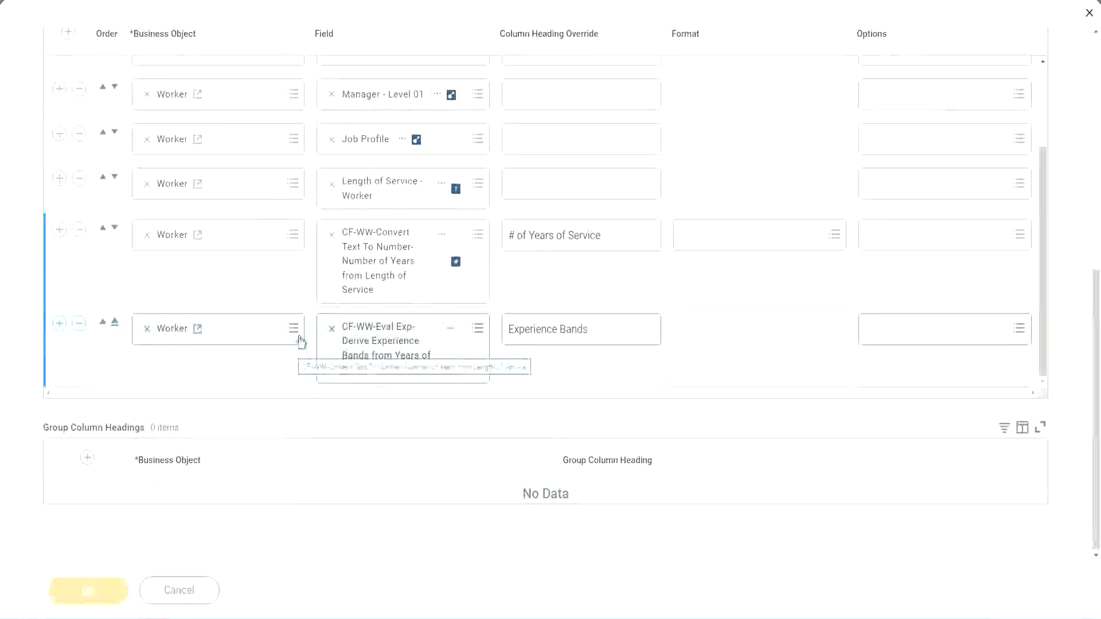
- Run the WW Employee Details report, leaving the worker type prompts empty
scroll(318, 407, down, 5)
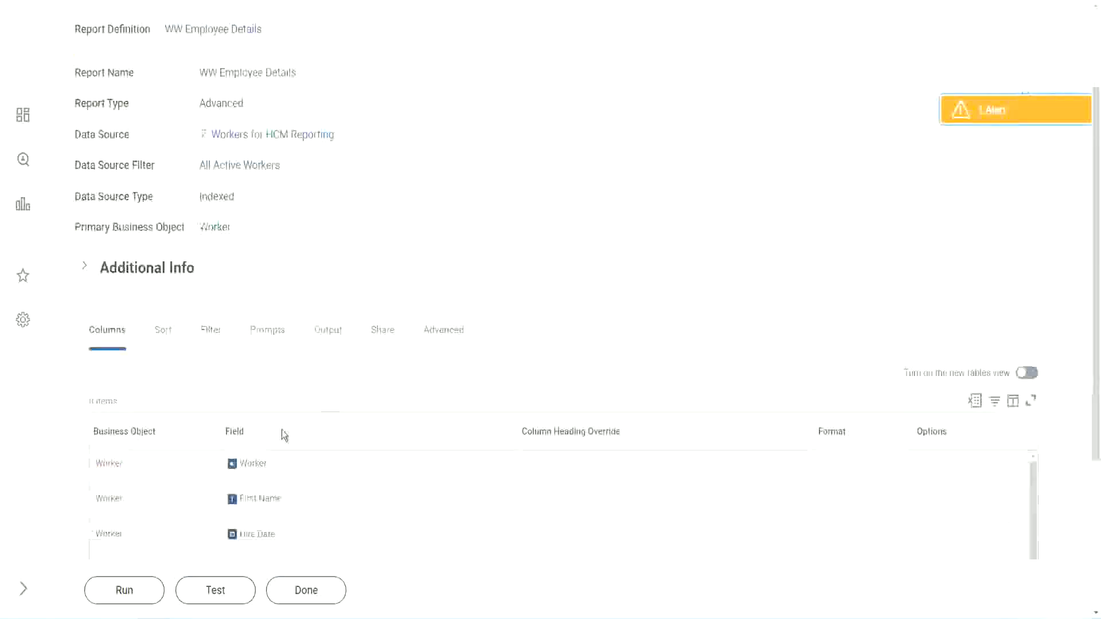
click(123, 591)
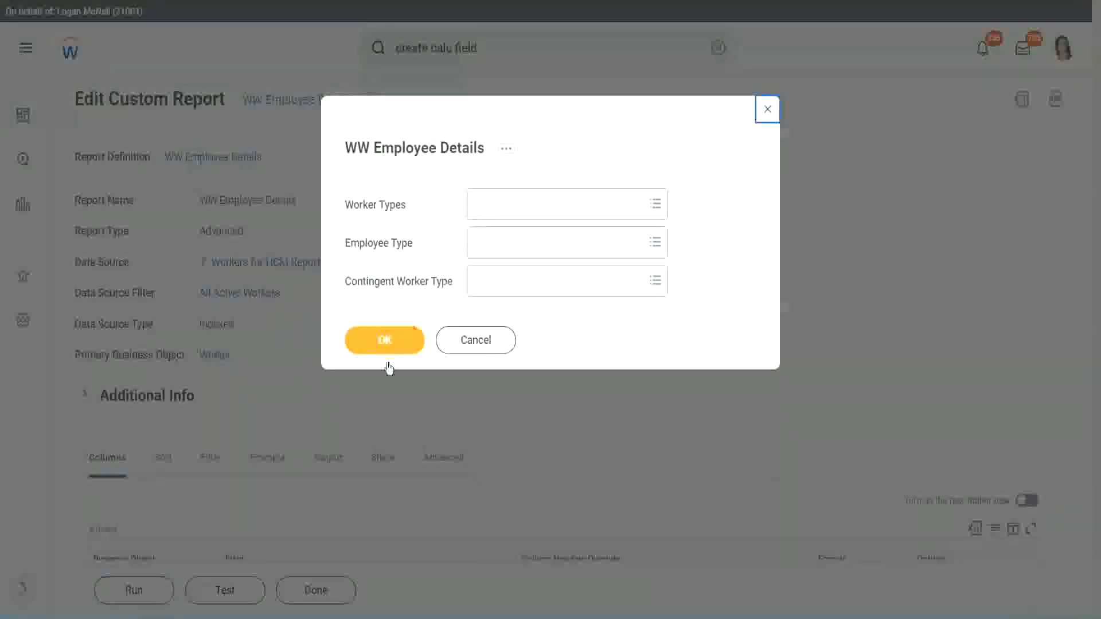
click(401, 339)
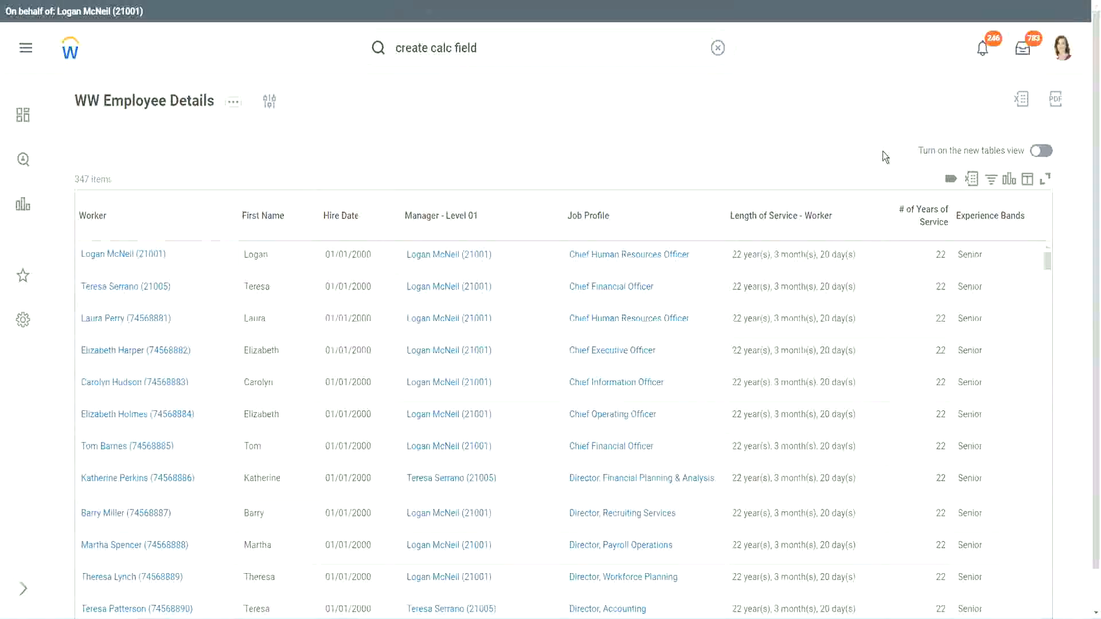
- Compare the report's years of service and Experience Bands columns with the band ranges listed in the Notepad notes
scroll(883, 151, down, 1)
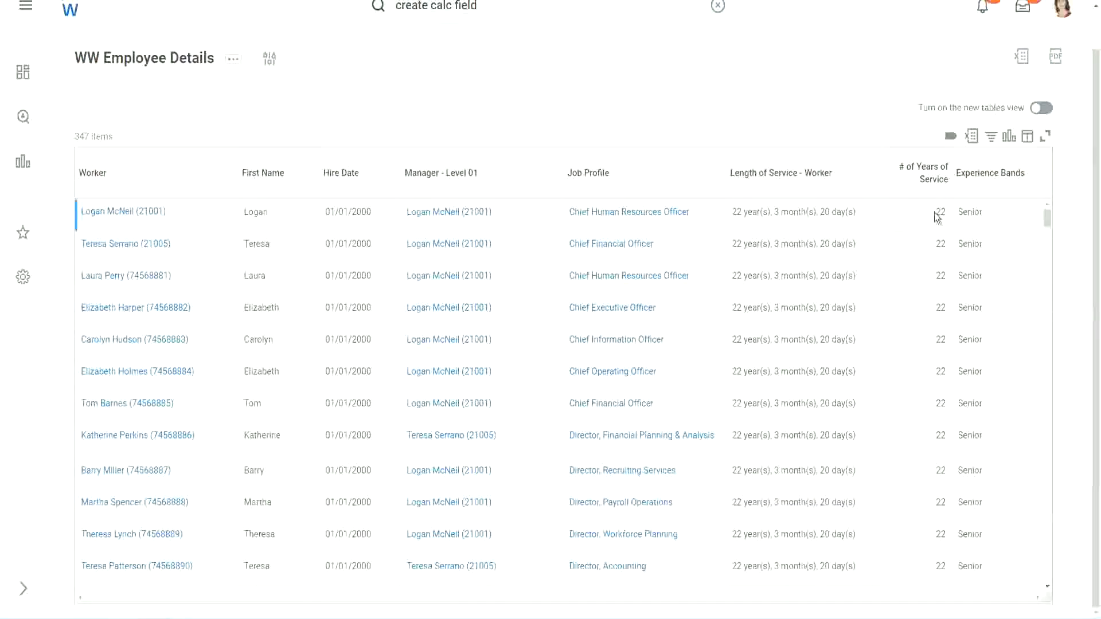
drag(936, 214, 946, 213)
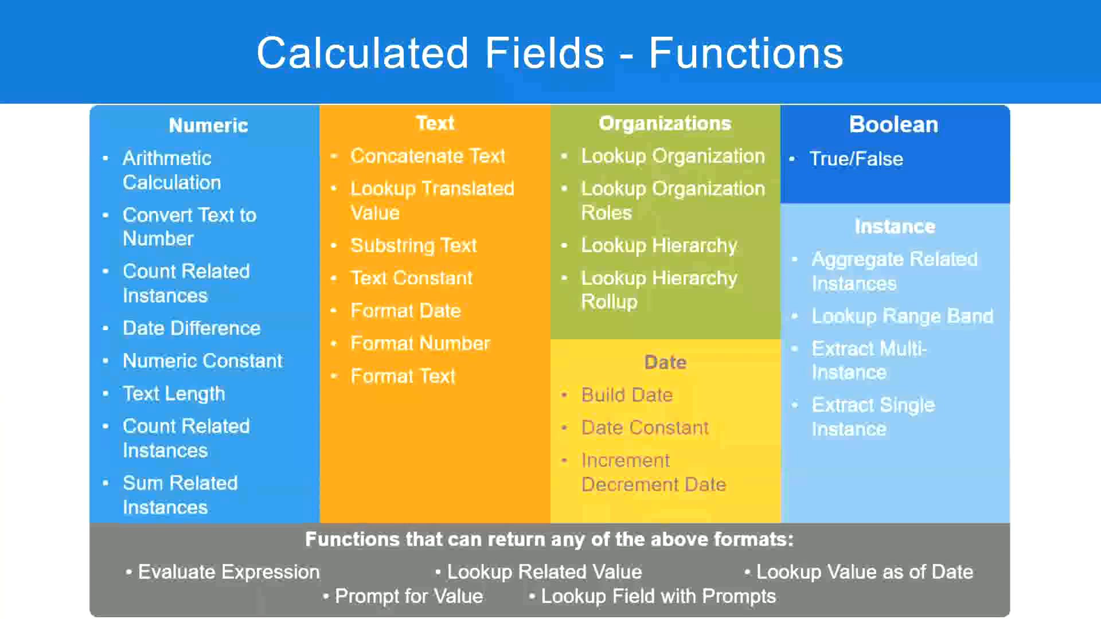
key(alt+Tab)
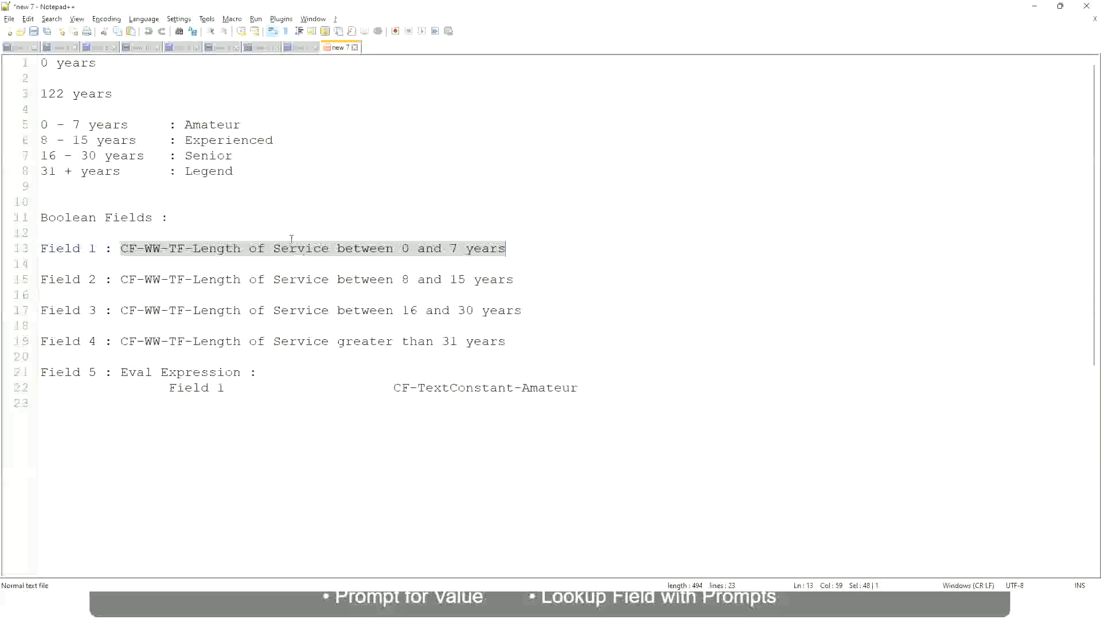
click(291, 240)
click(189, 154)
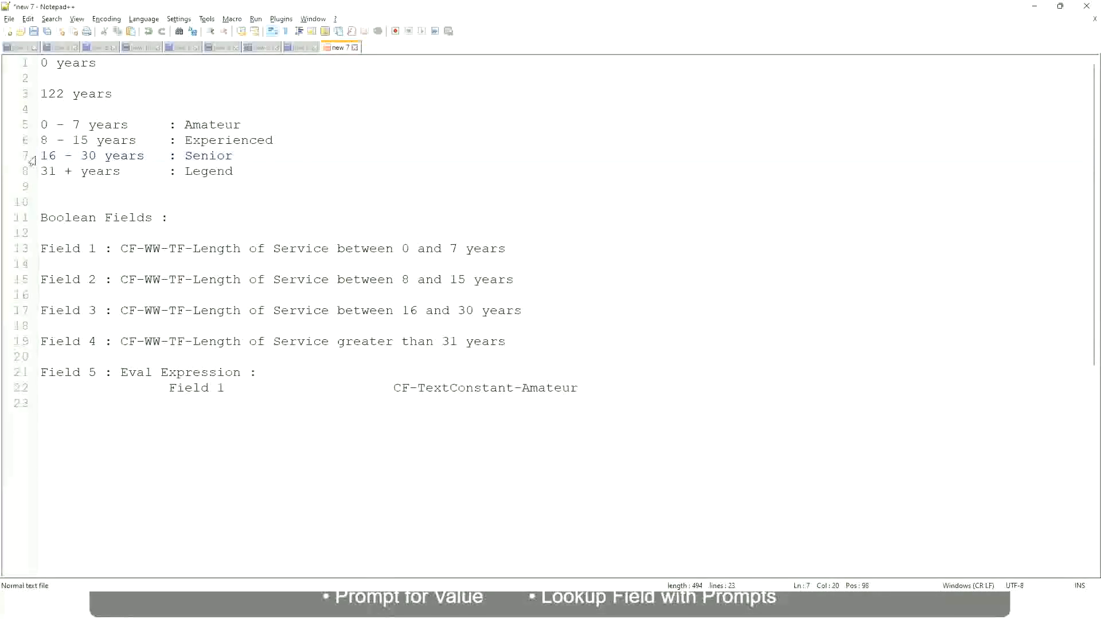
drag(41, 157, 105, 158)
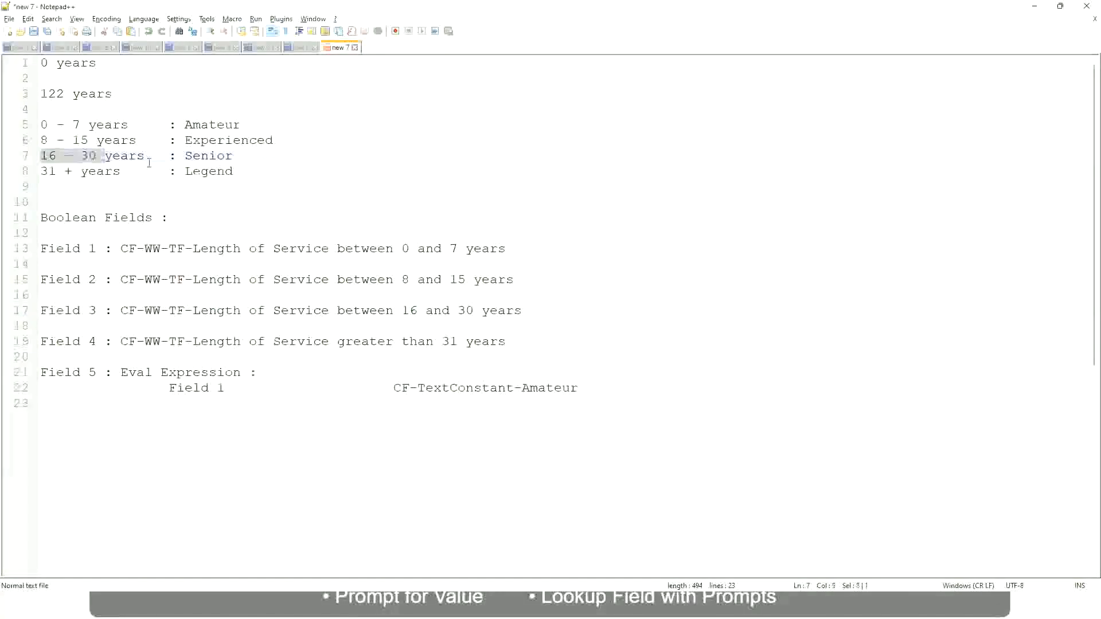
double_click(204, 157)
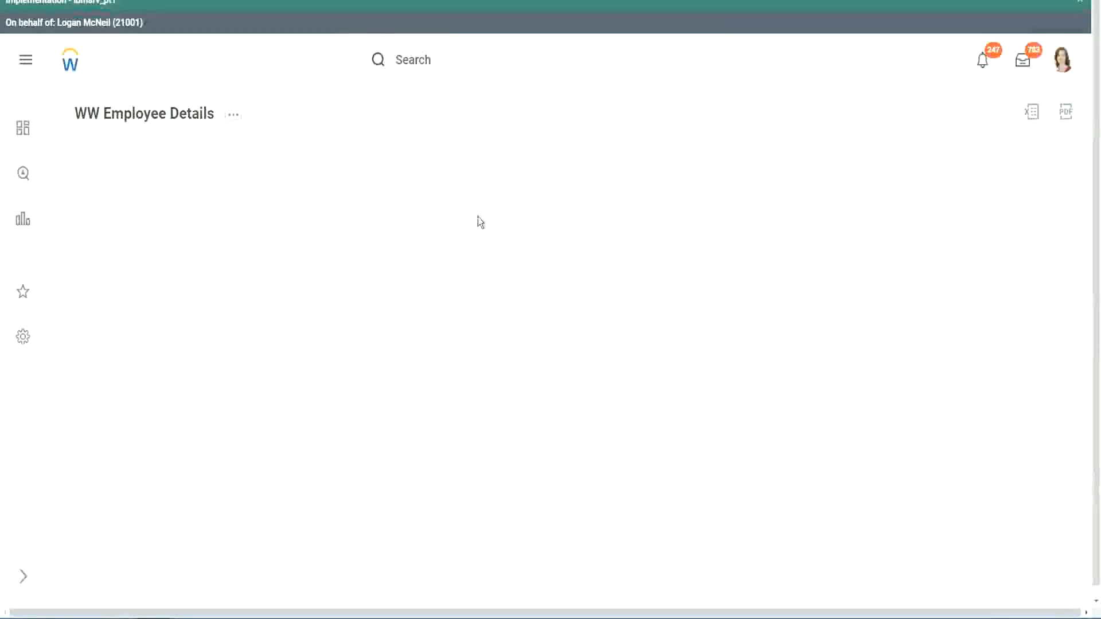
- Filter the report's Experience Bands column to values containing Amateur
scroll(946, 347, down, 2)
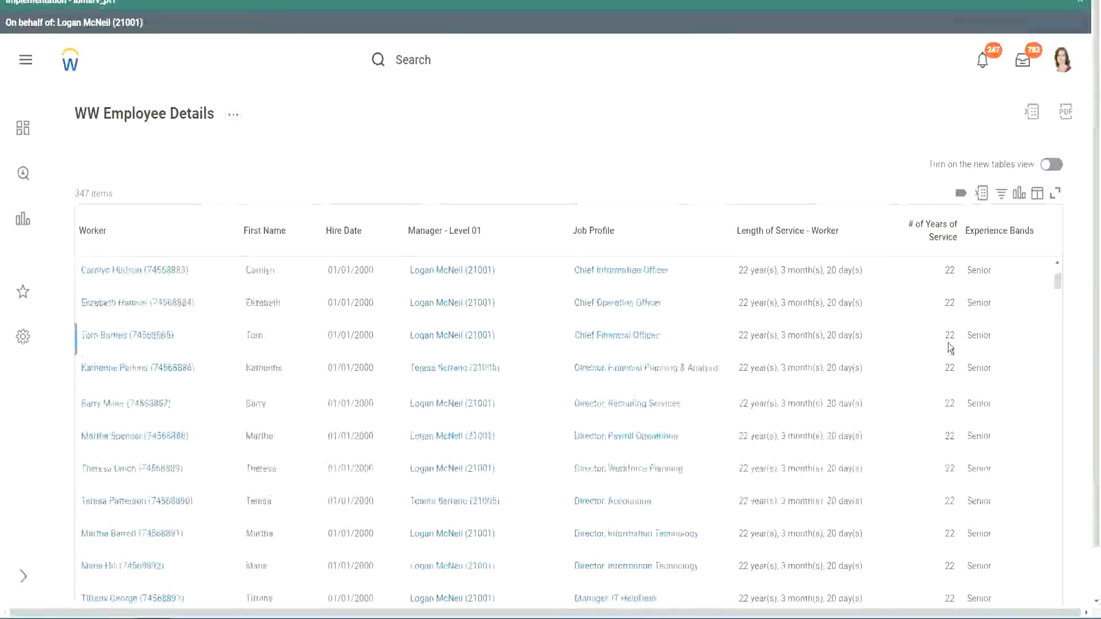
scroll(952, 349, down, 5)
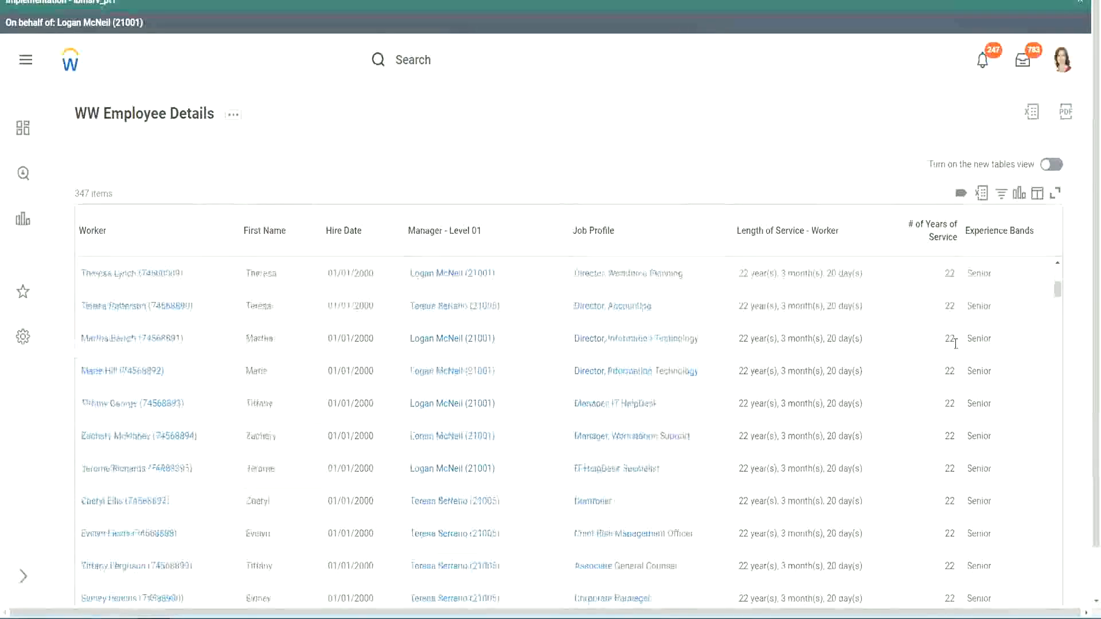
scroll(959, 381, down, 5)
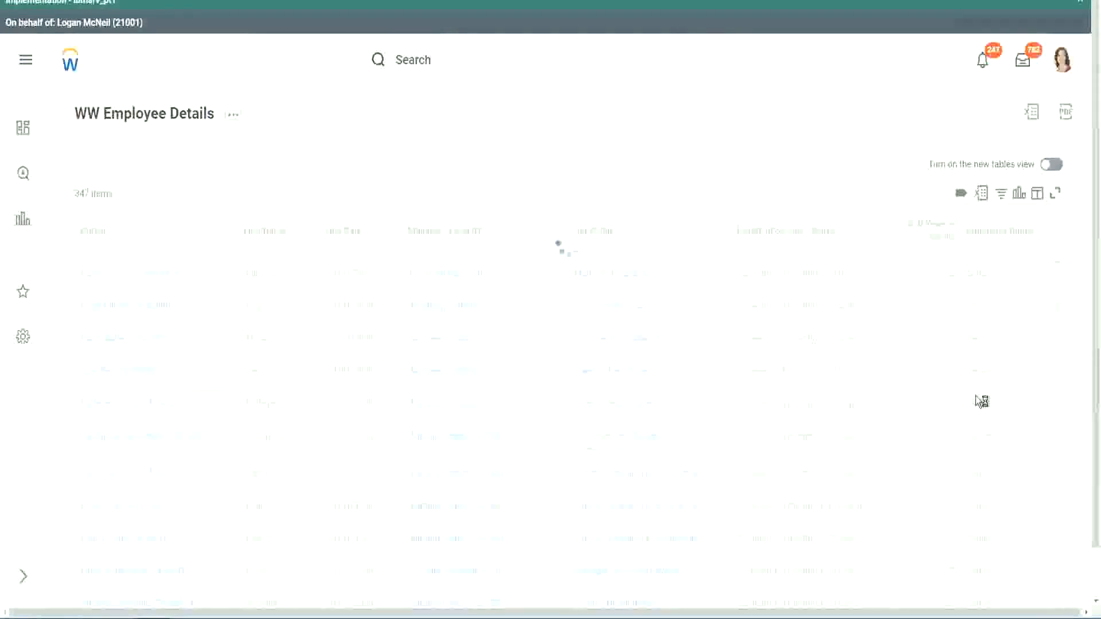
scroll(981, 401, down, 1)
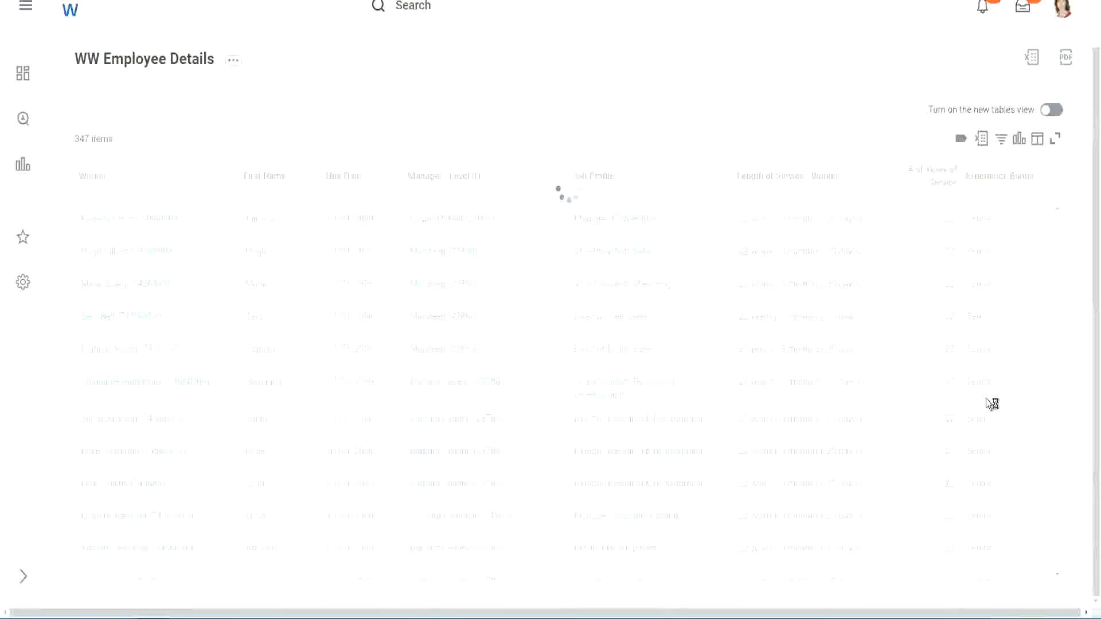
scroll(1020, 324, down, 5)
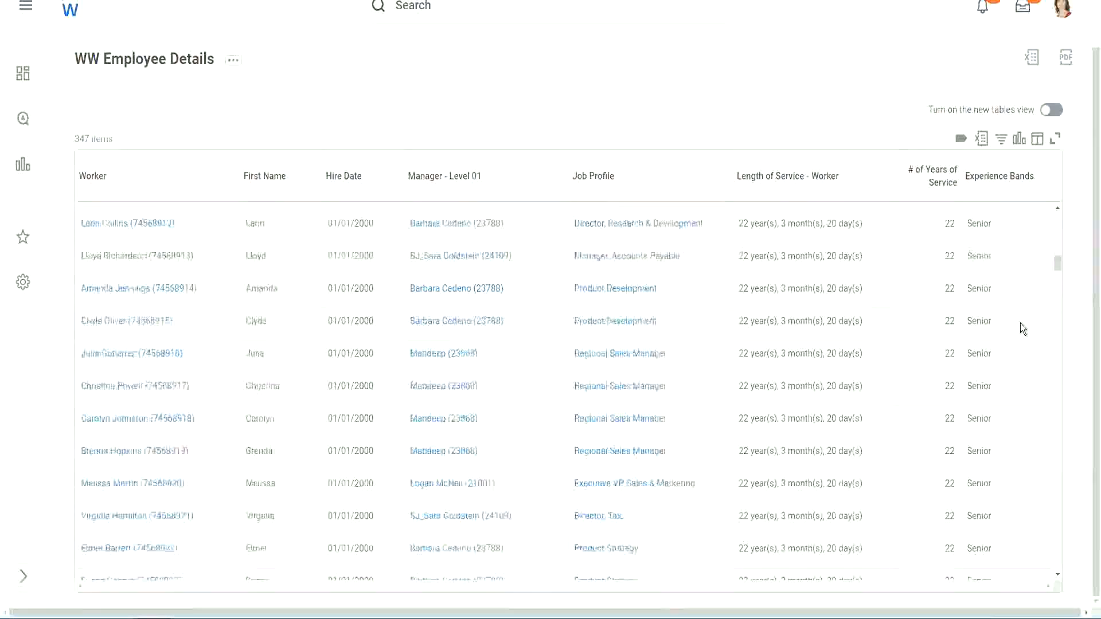
scroll(1020, 324, down, 3)
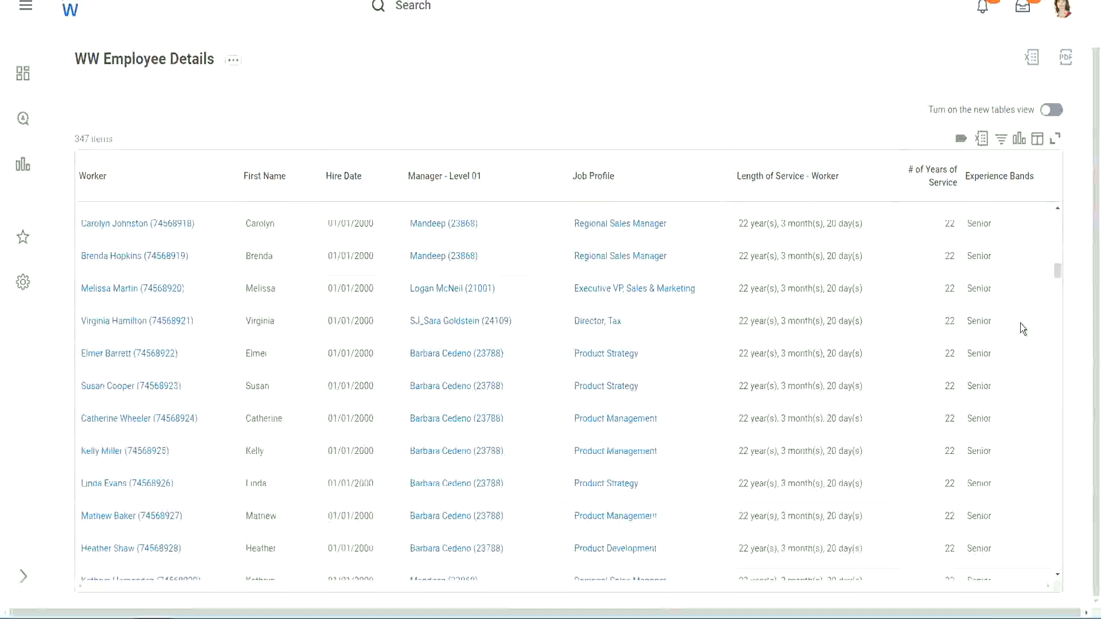
scroll(1020, 322, down, 6)
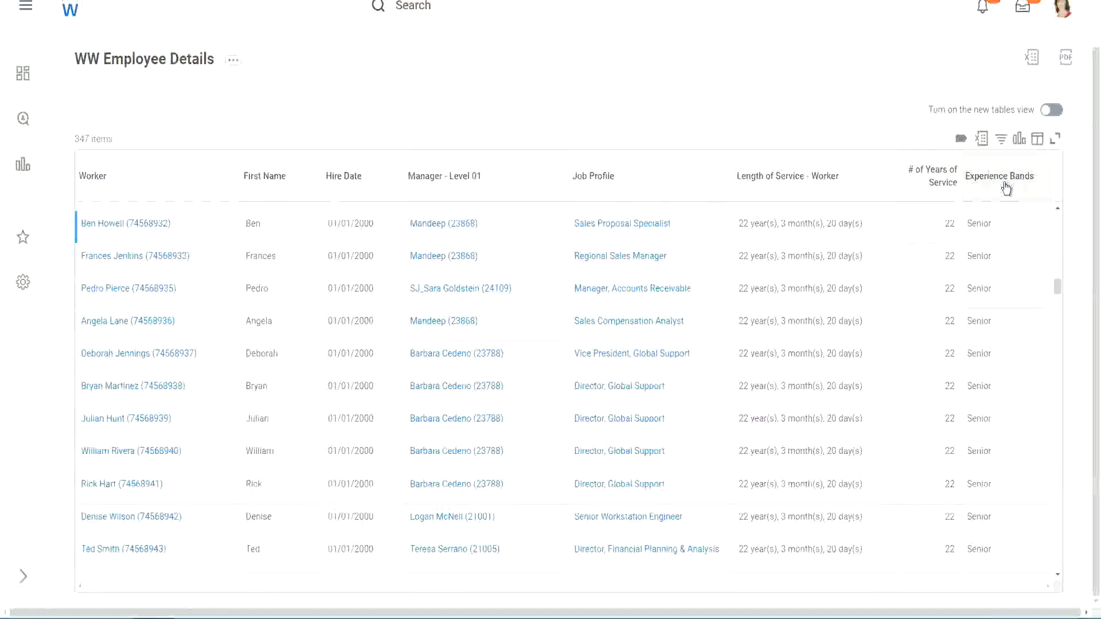
click(1004, 186)
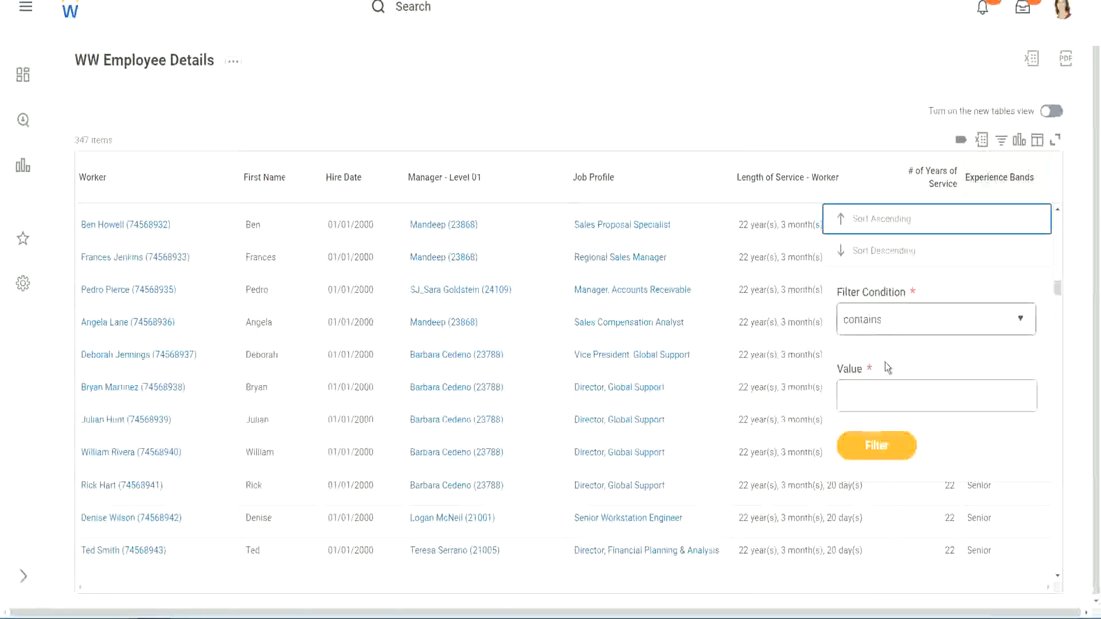
click(873, 386)
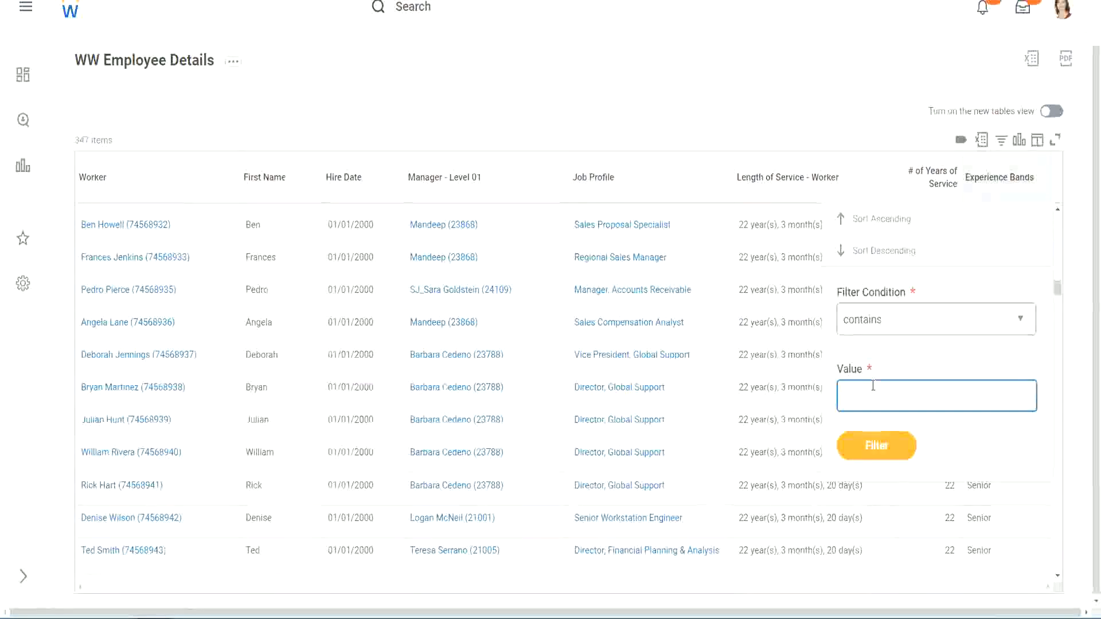
text(Amate)
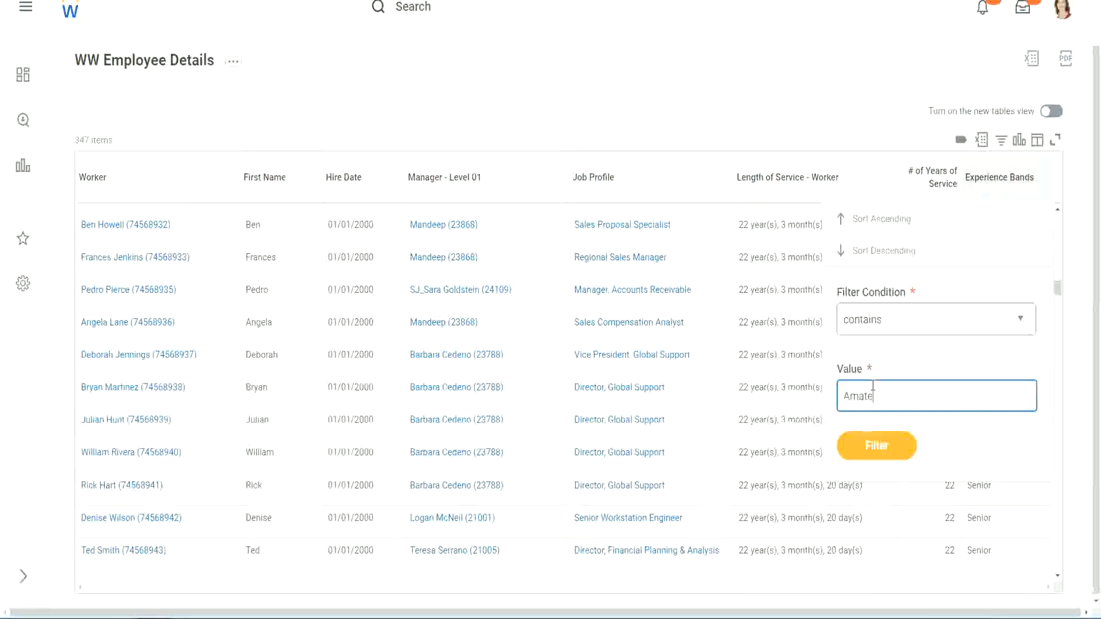
text(ur)
click(868, 453)
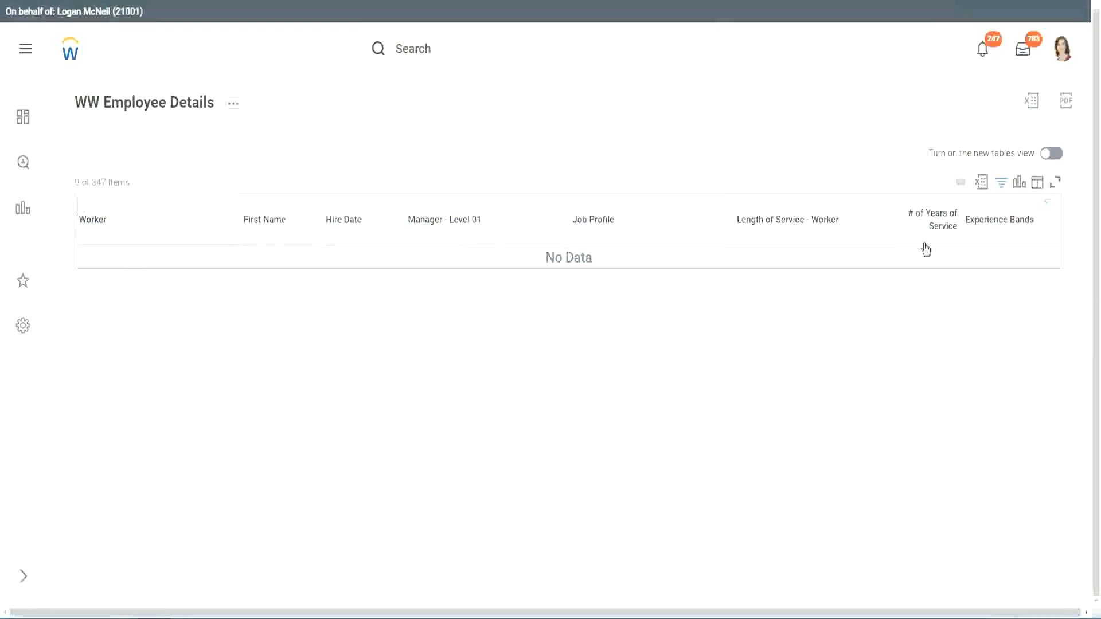
- Change the Experience Bands filter value to Legend
click(996, 225)
click(917, 379)
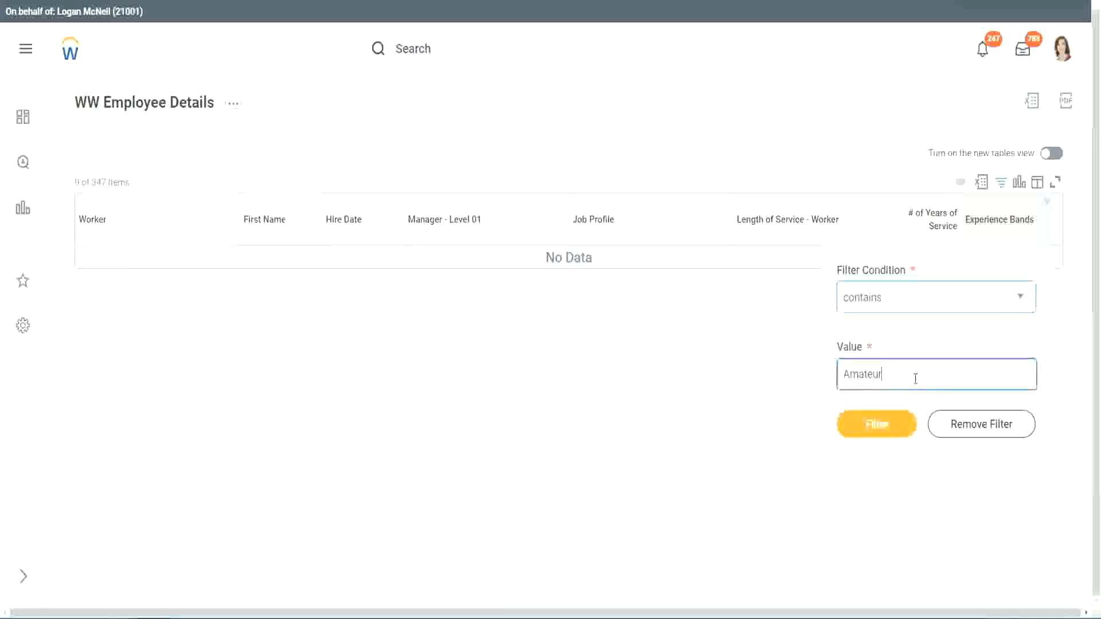
key(ctrl+a)
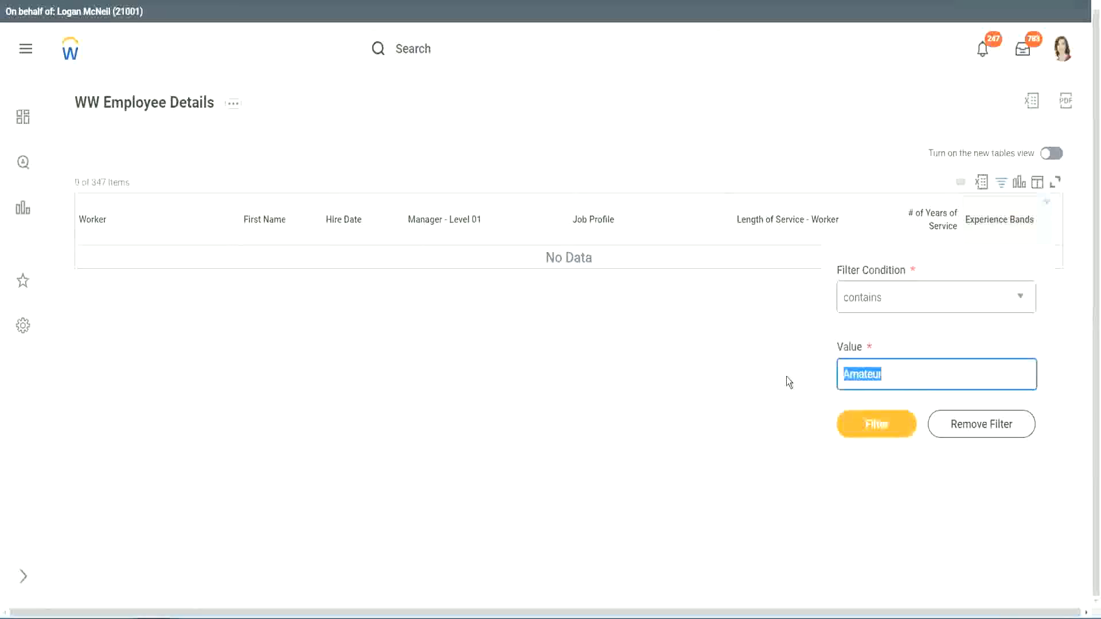
key(Return)
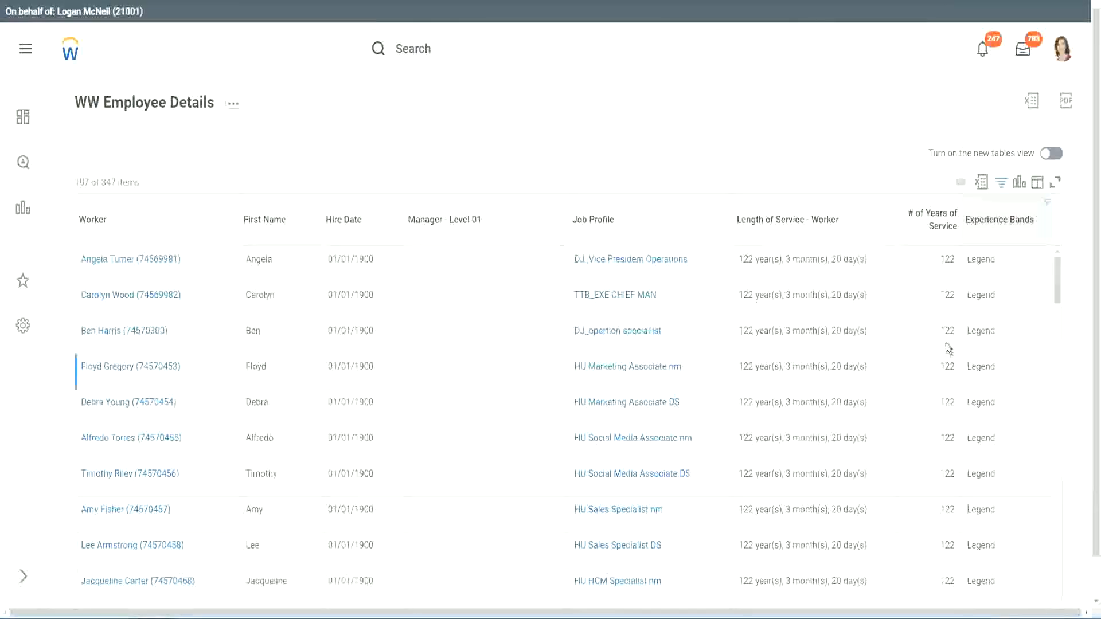
- Scroll through the filtered rows to check their years of service against the Legend band
scroll(945, 343, down, 15)
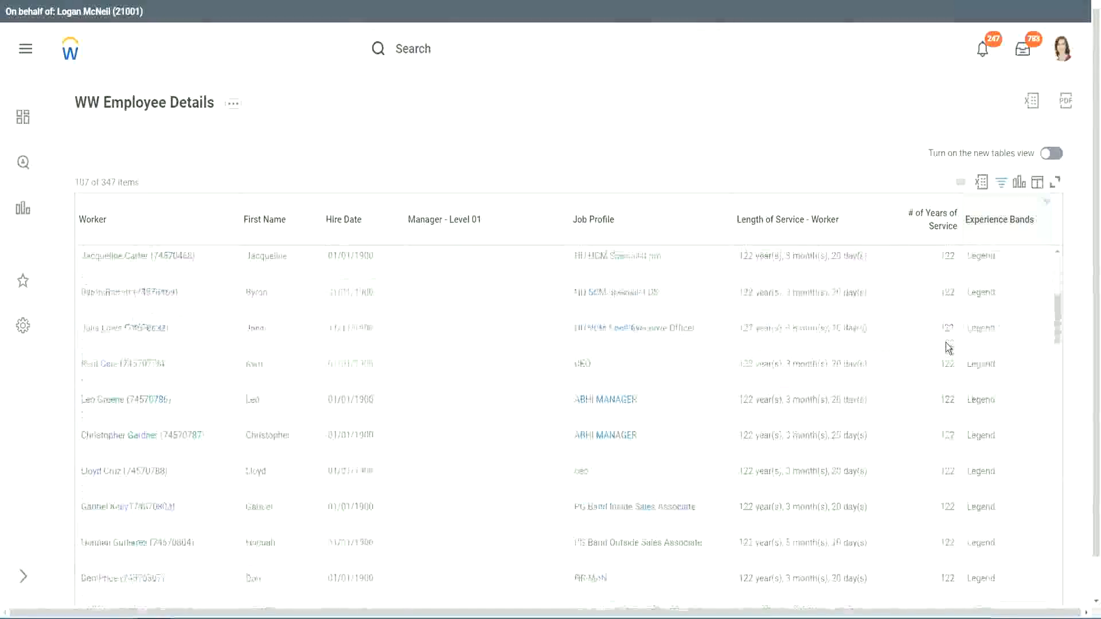
scroll(949, 347, down, 3)
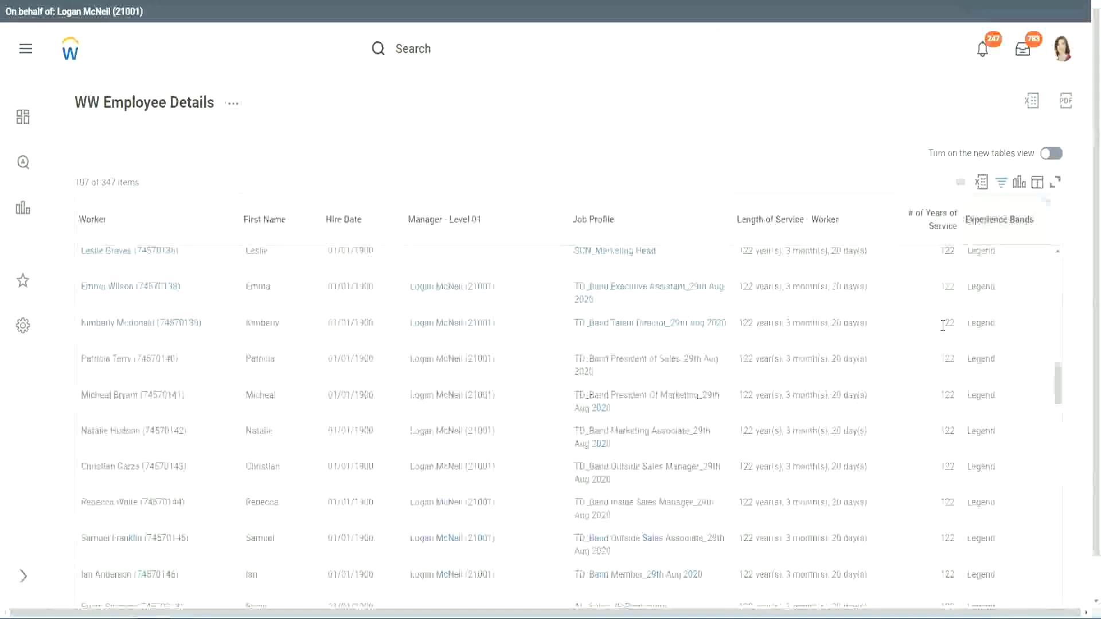
scroll(942, 332, down, 10)
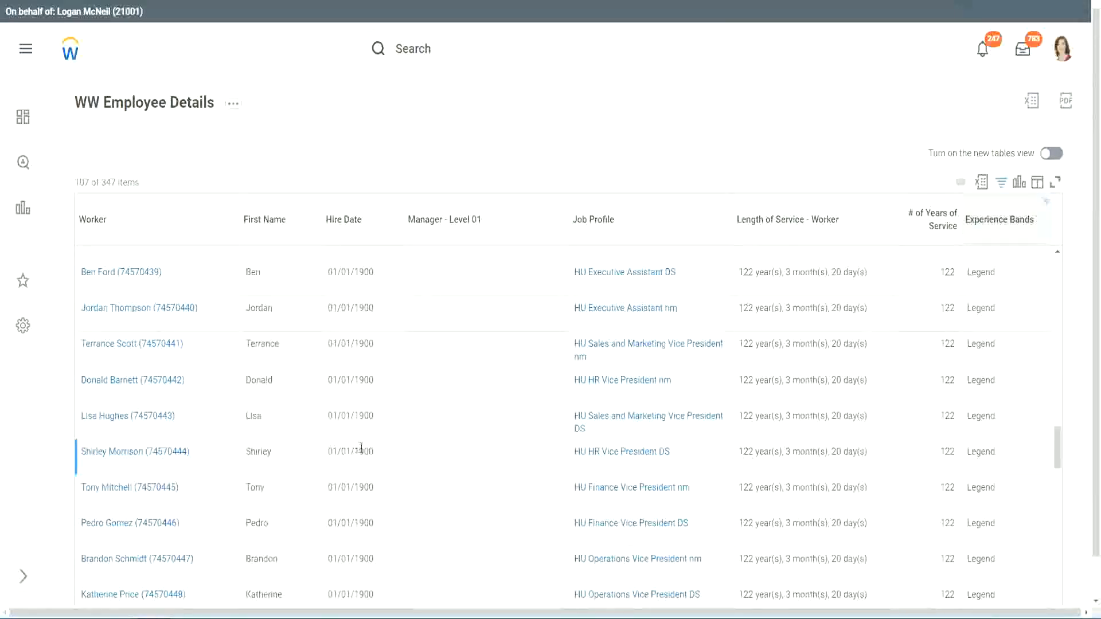
drag(353, 452, 376, 452)
scroll(936, 431, down, 5)
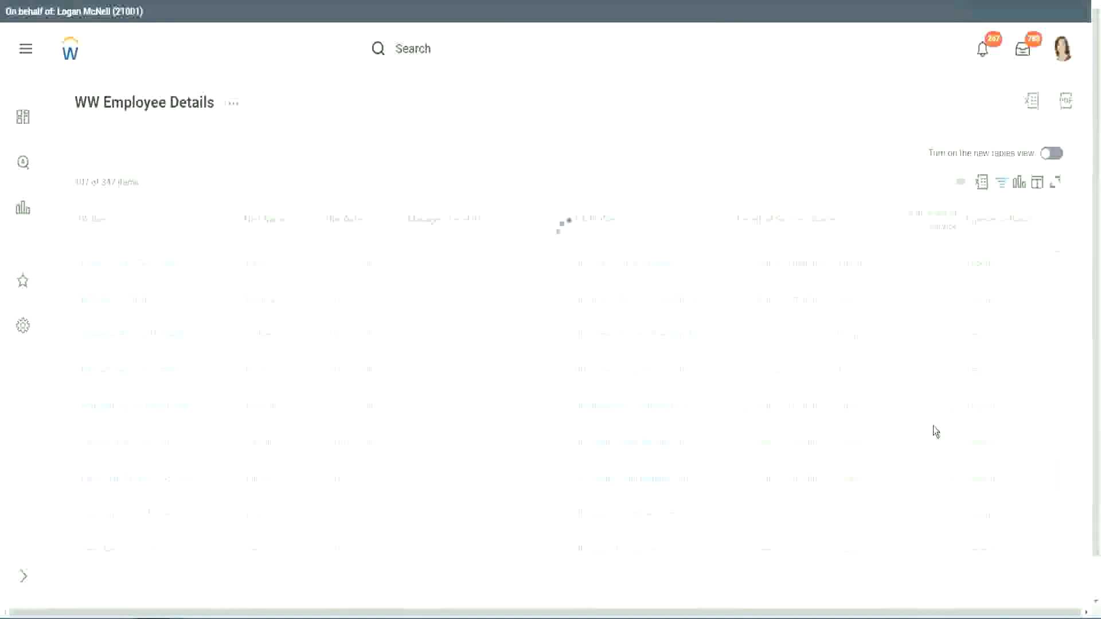
scroll(934, 428, down, 5)
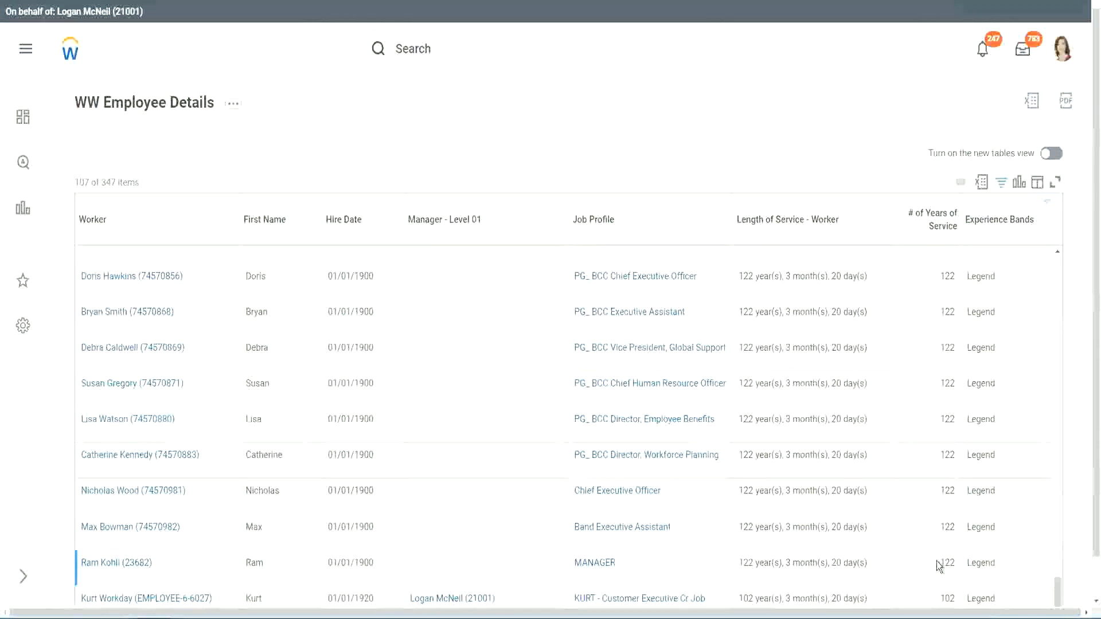
double_click(948, 598)
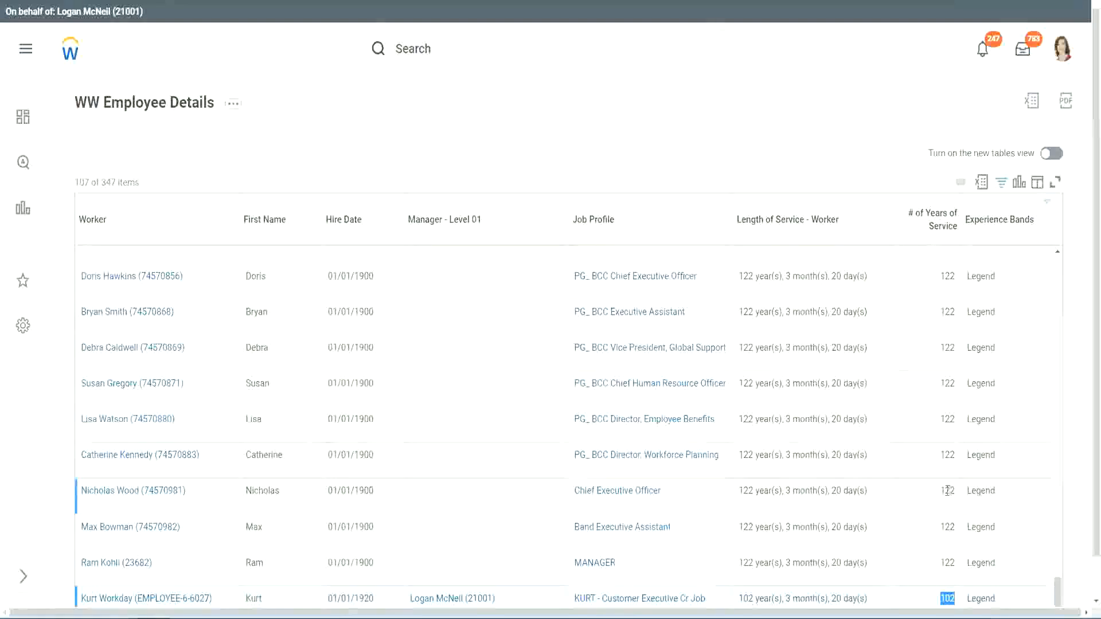
drag(947, 491, 955, 491)
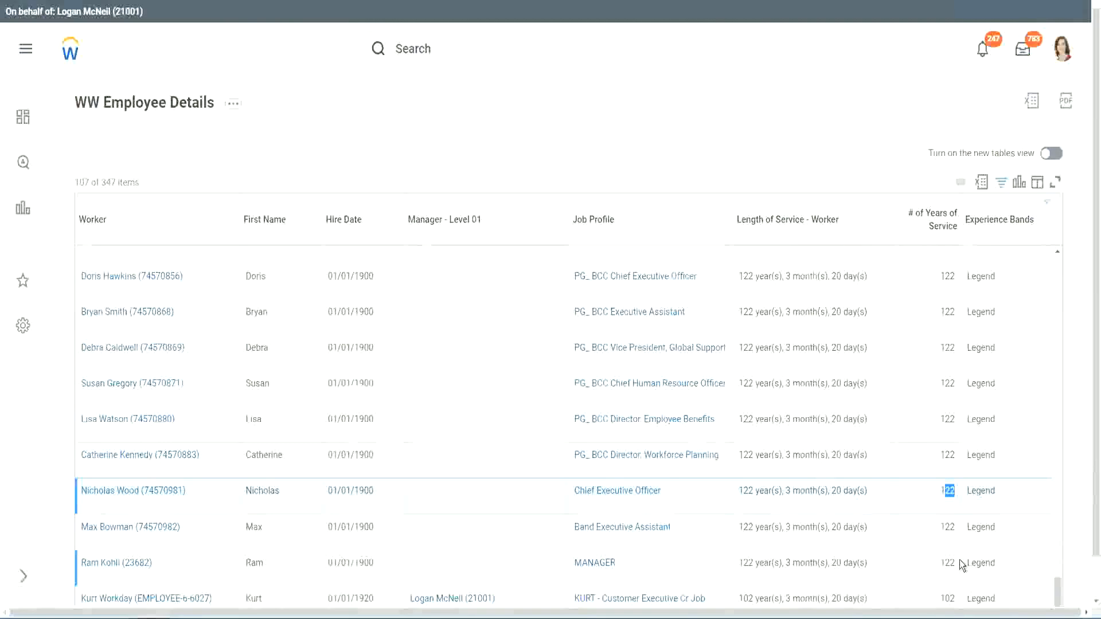
click(925, 456)
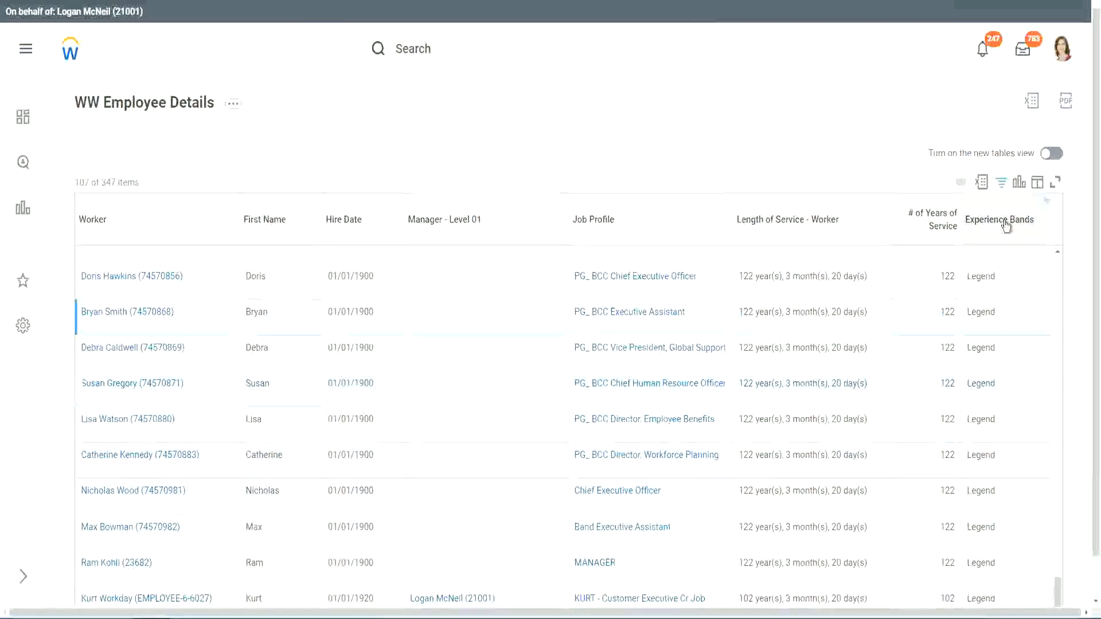
- Change the Experience Bands filter value to Experienced and apply the filter
click(1008, 249)
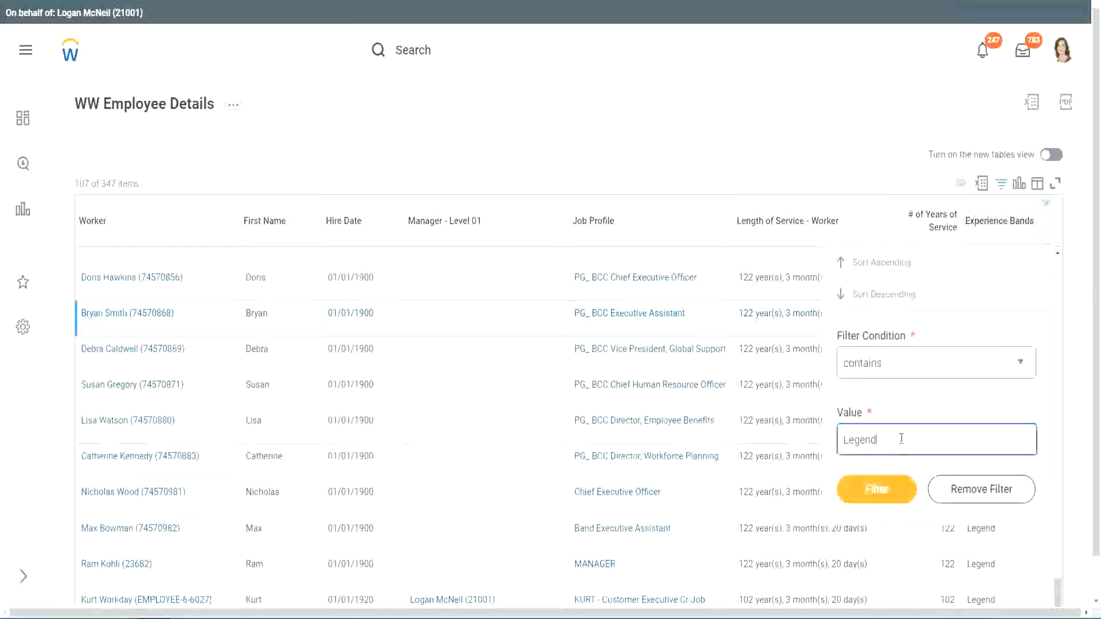
double_click(863, 437)
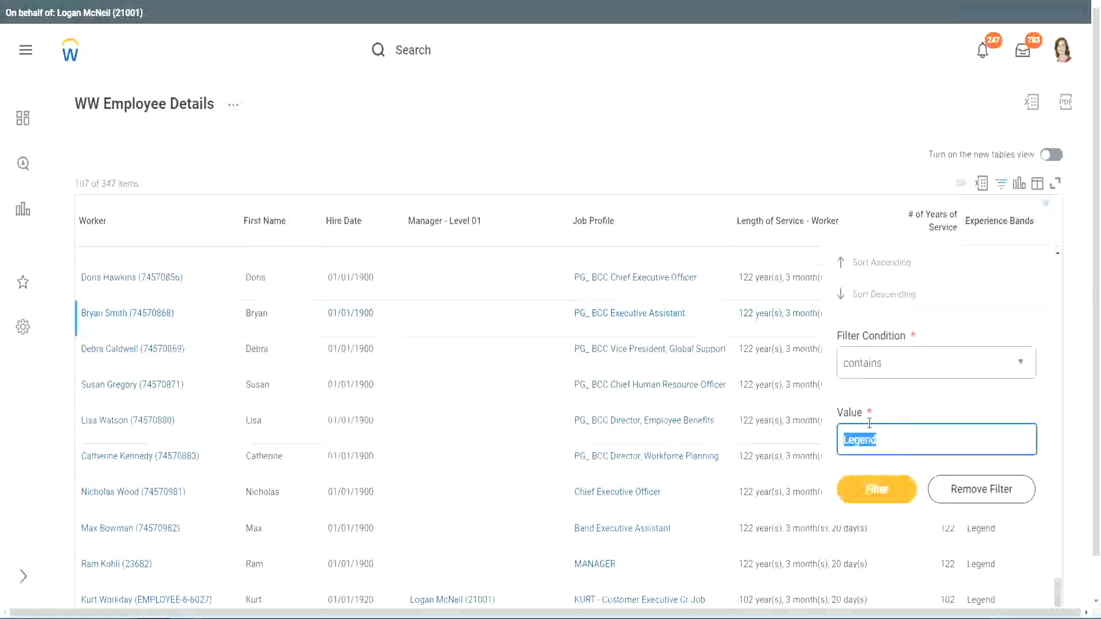
text(Ex)
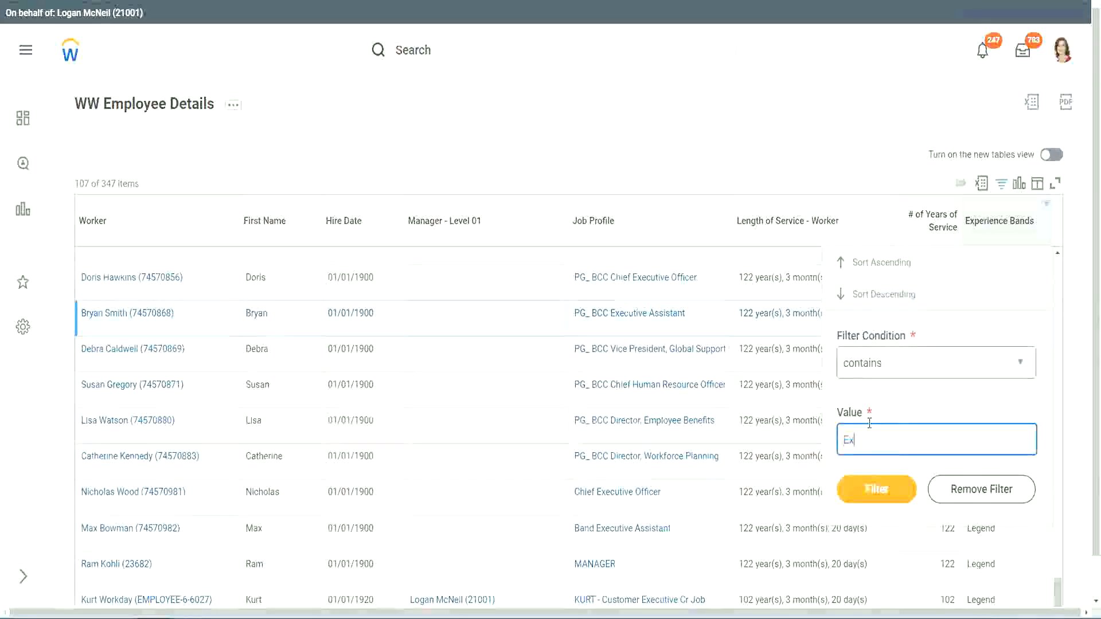
text(per)
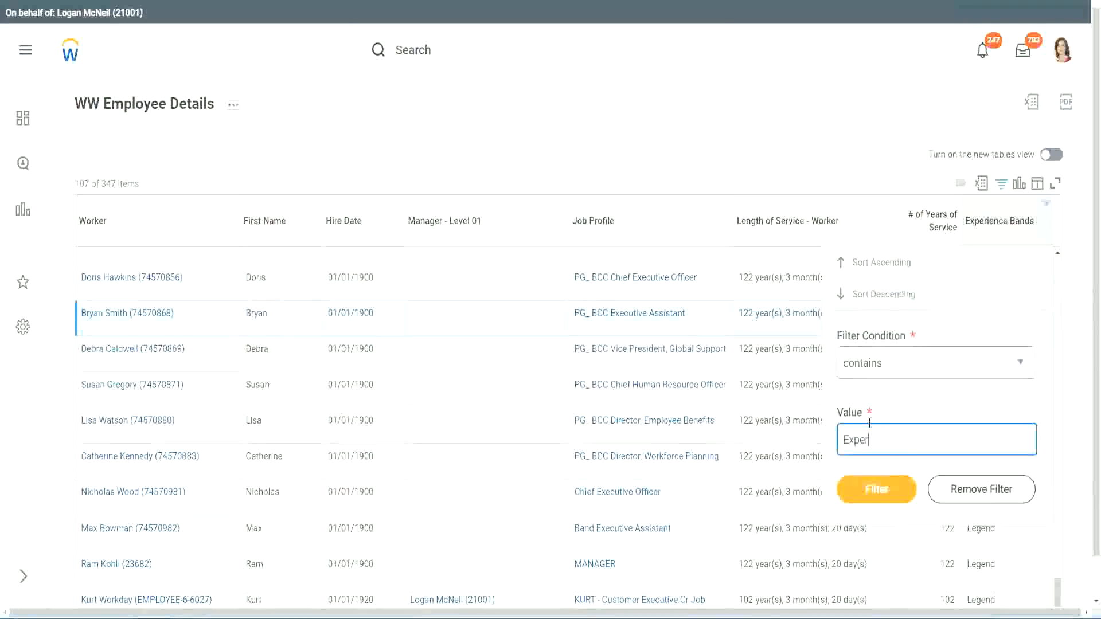
text(ienced)
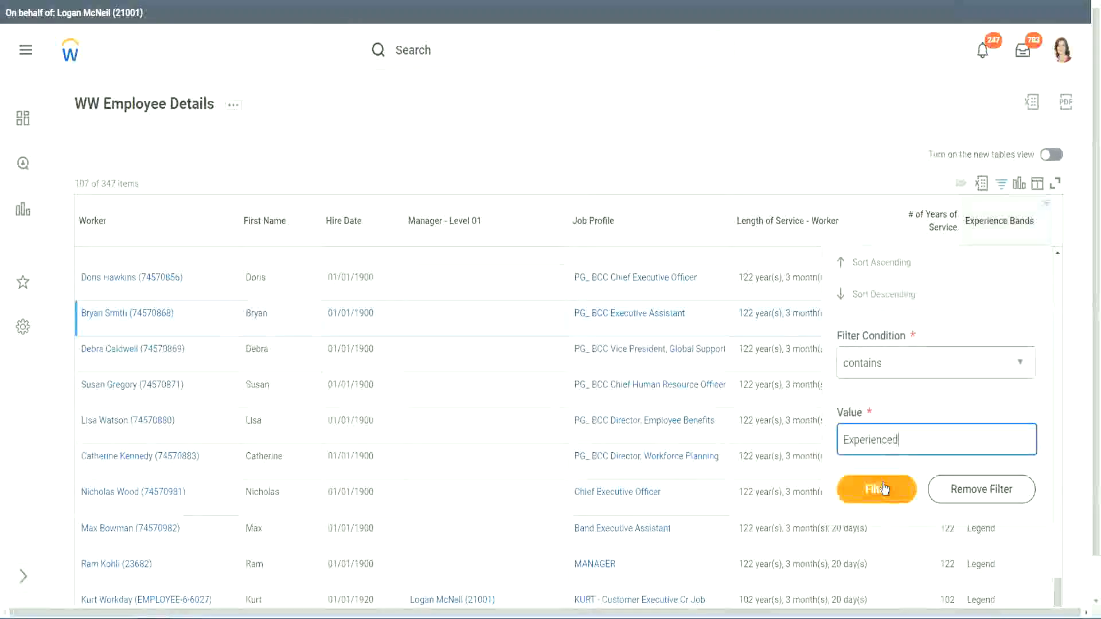
click(884, 488)
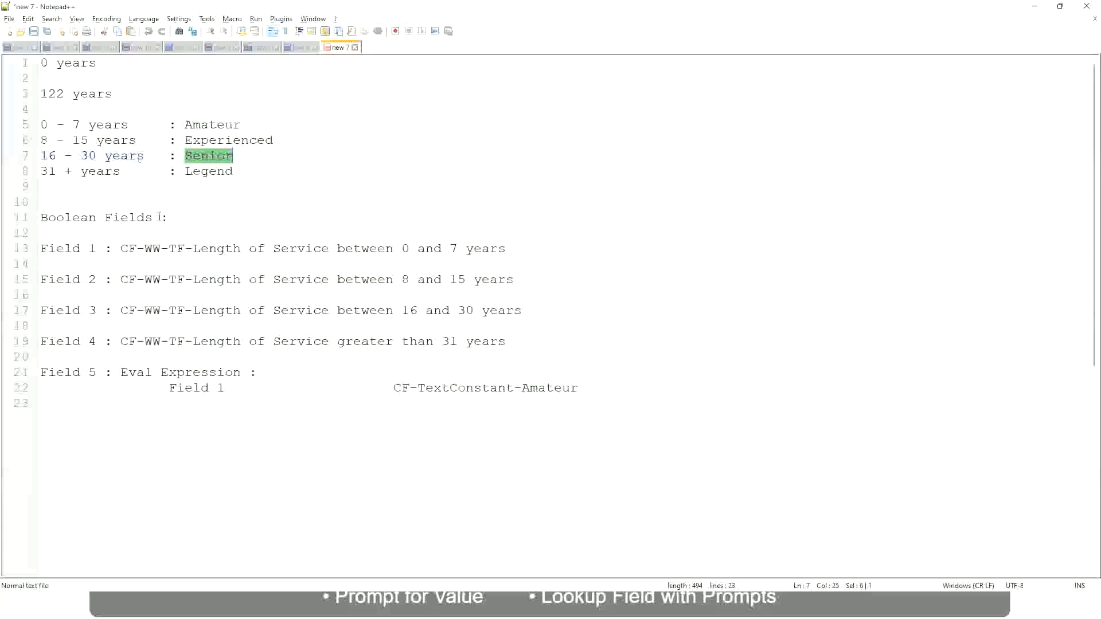
- Review the 8 - 15 years range listed for the Experienced band in the Notepad notes
click(52, 141)
drag(51, 141, 80, 140)
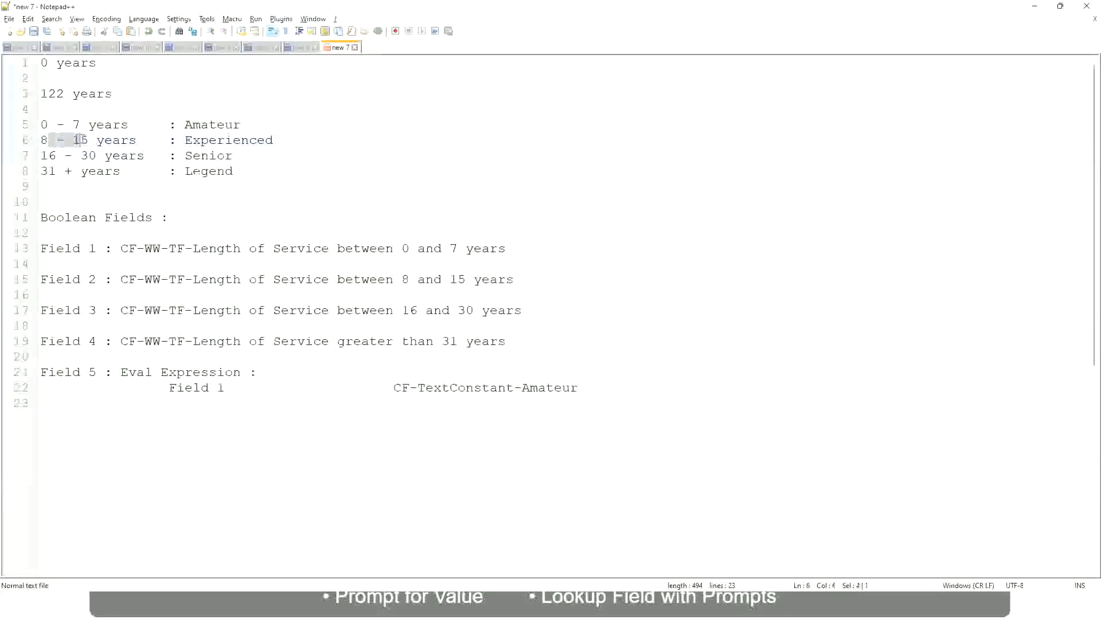
click(88, 141)
click(127, 141)
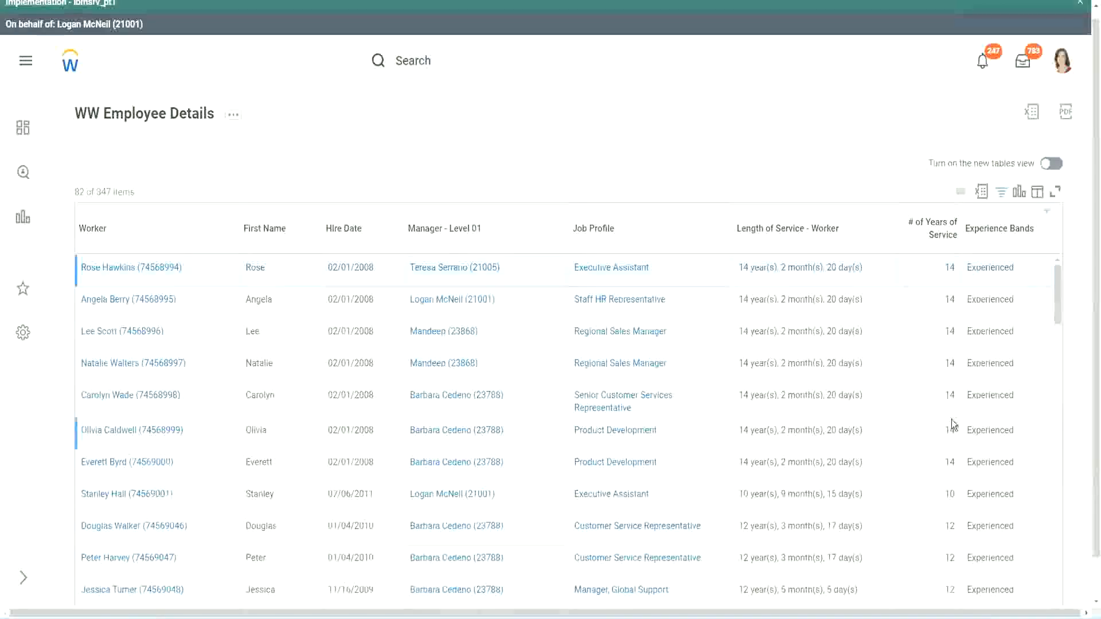
- Scroll through the filtered rows to check their years of service against the Experienced band
scroll(951, 419, down, 5)
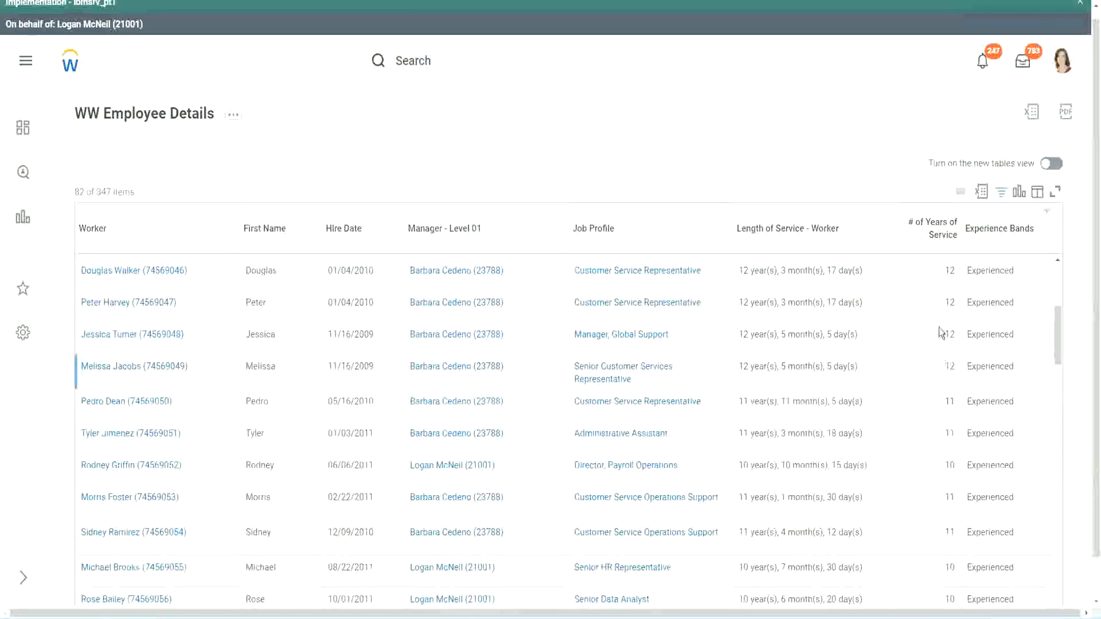
double_click(969, 302)
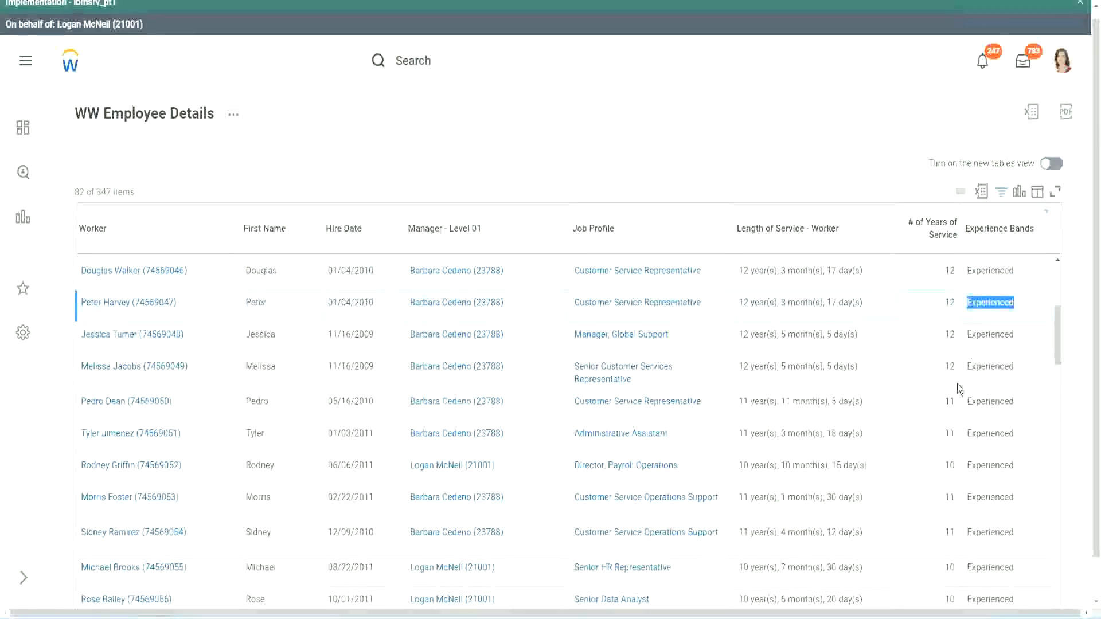
scroll(952, 401, down, 3)
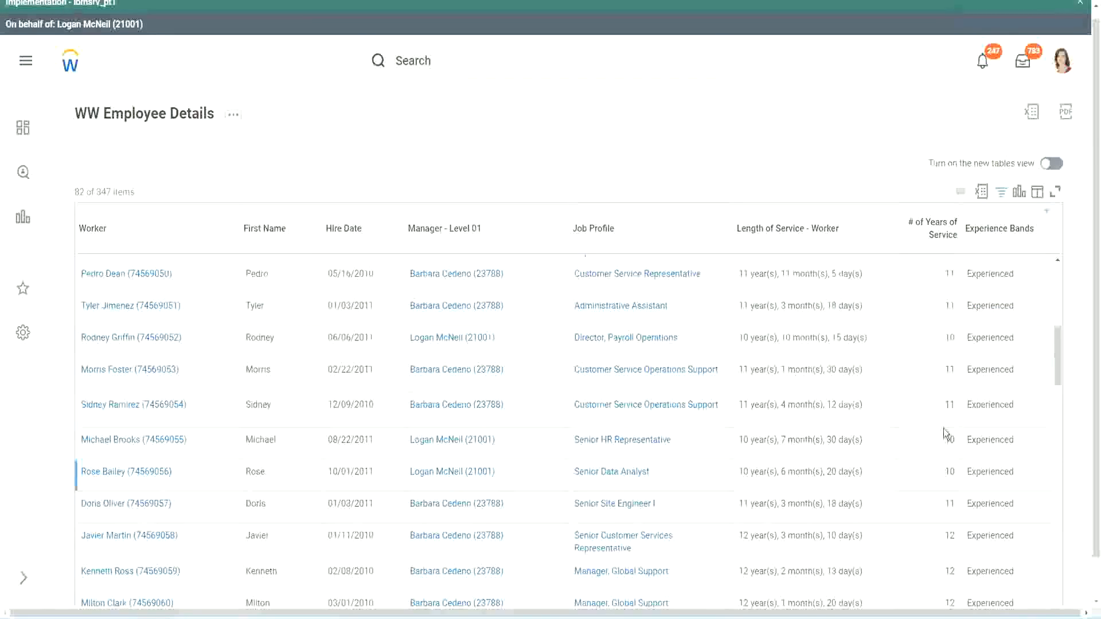
click(948, 405)
scroll(974, 474, down, 10)
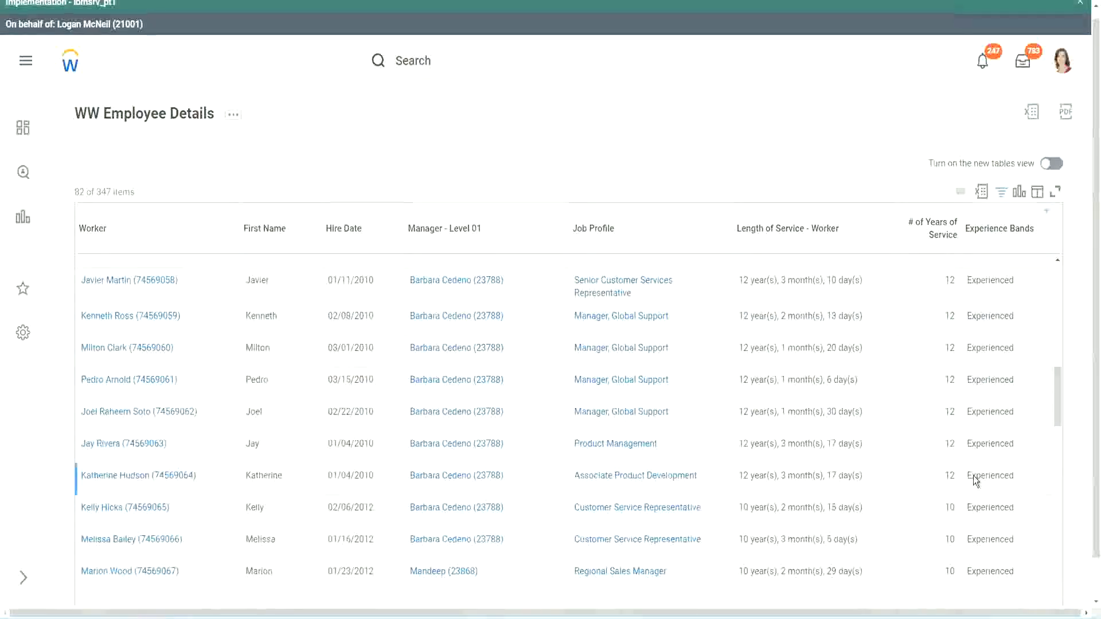